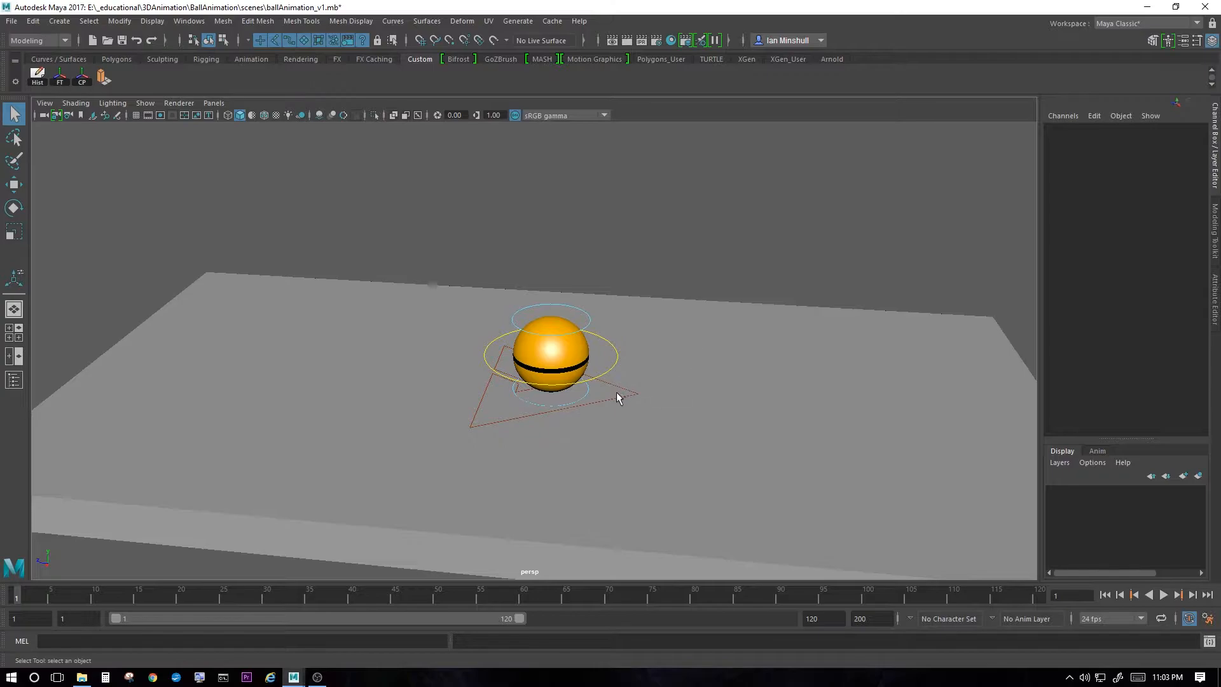
Import Ultimate_Ball_v1.0.1.ma from the 3DAnimation folder into the scene
left_click_drag(603, 401, 552, 390, "alt")
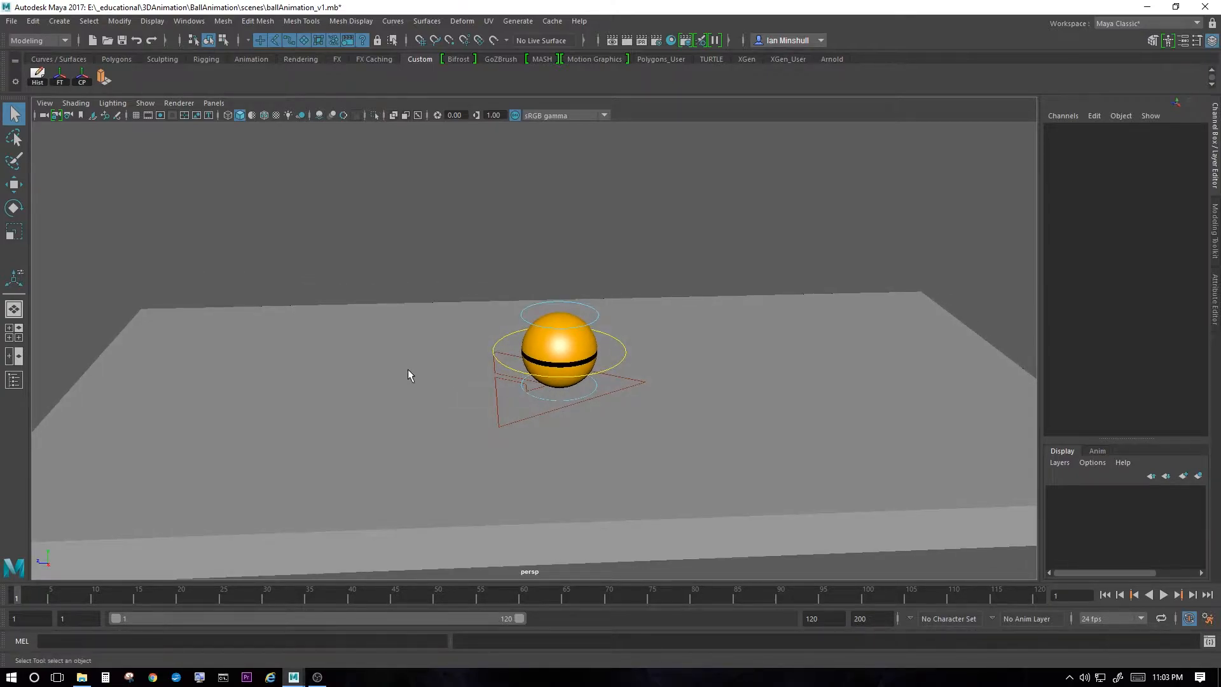
left_click_drag(485, 299, 330, 253, "alt")
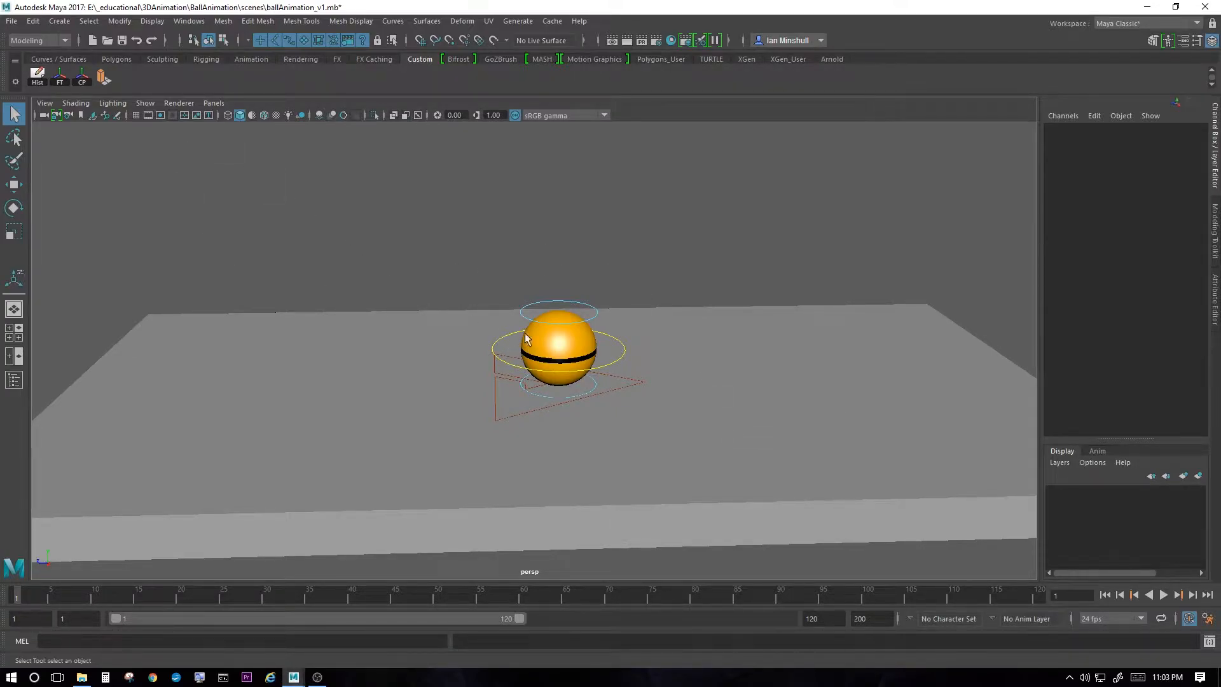
left_click(11, 24)
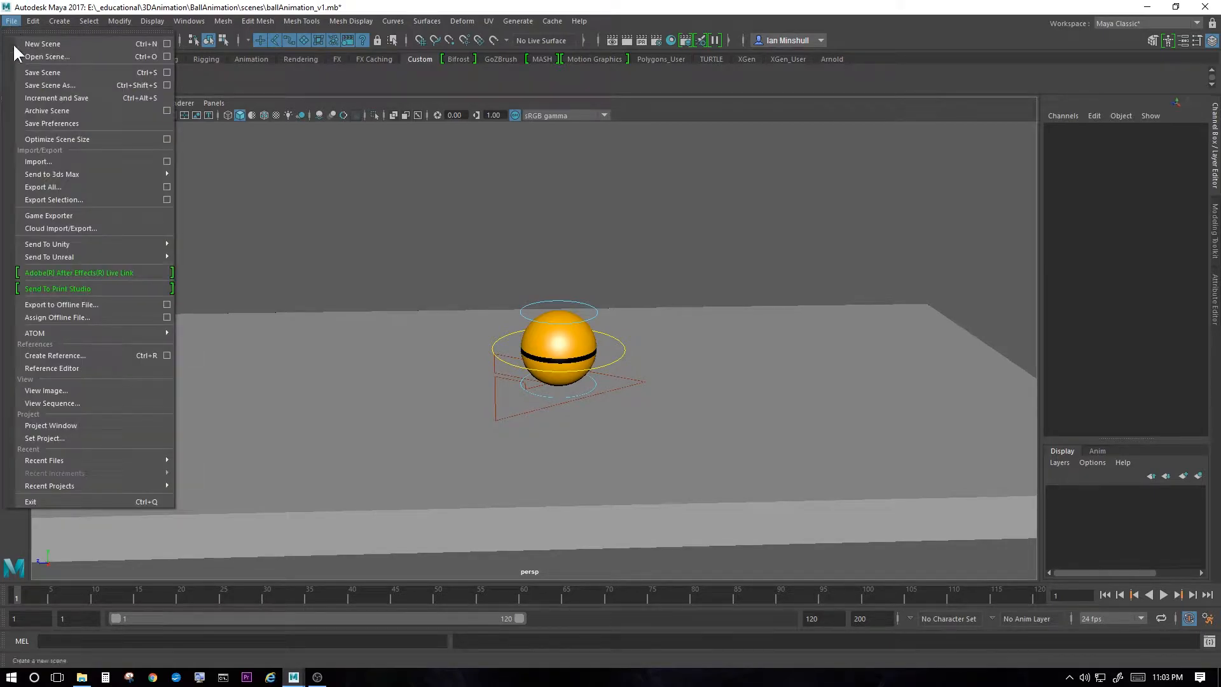
left_click(46, 159)
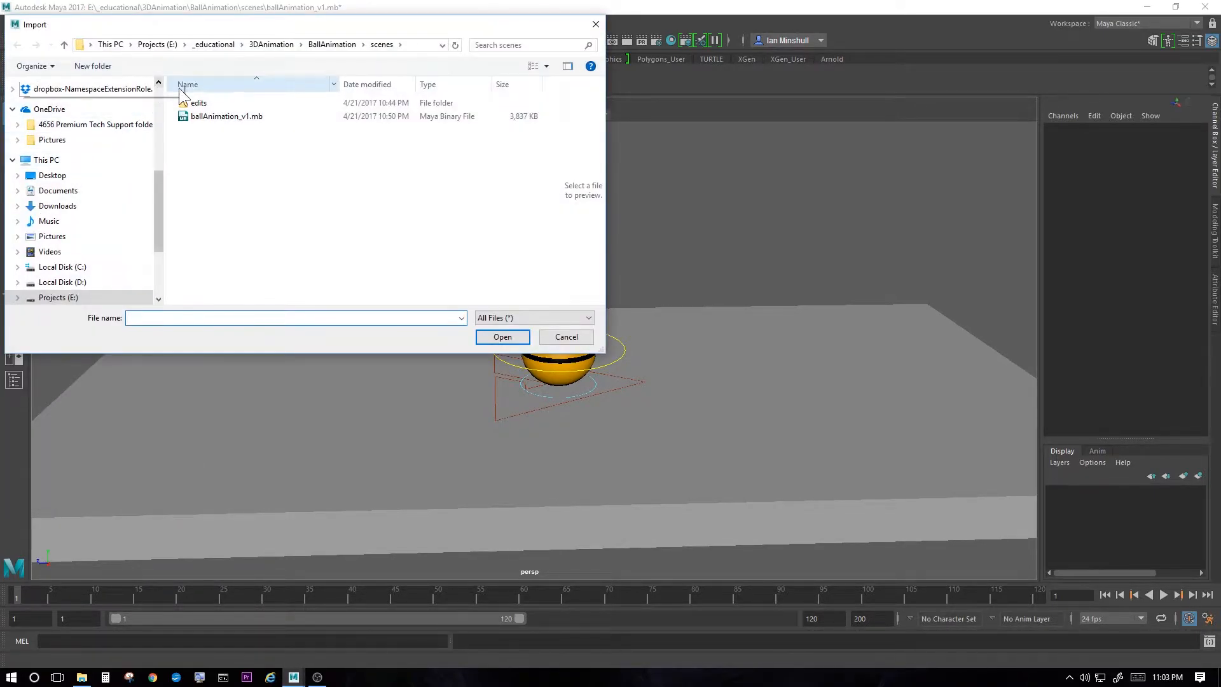
left_click(321, 44)
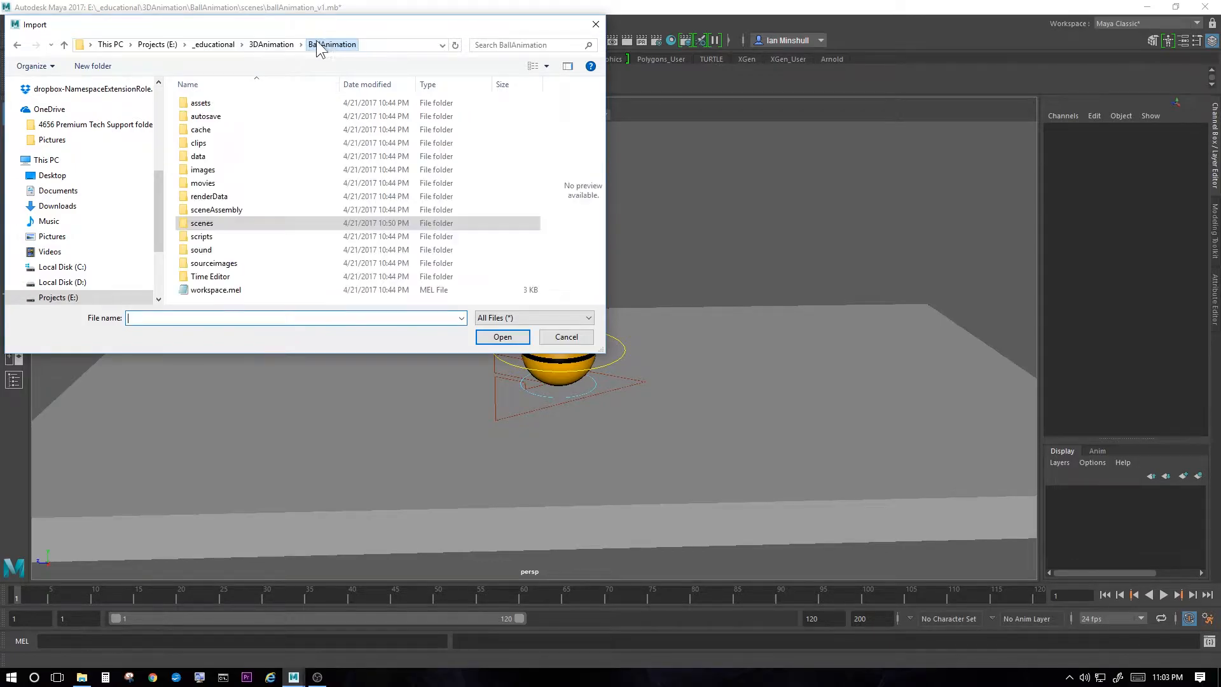
left_click(271, 45)
scroll(274, 191, "down", 1)
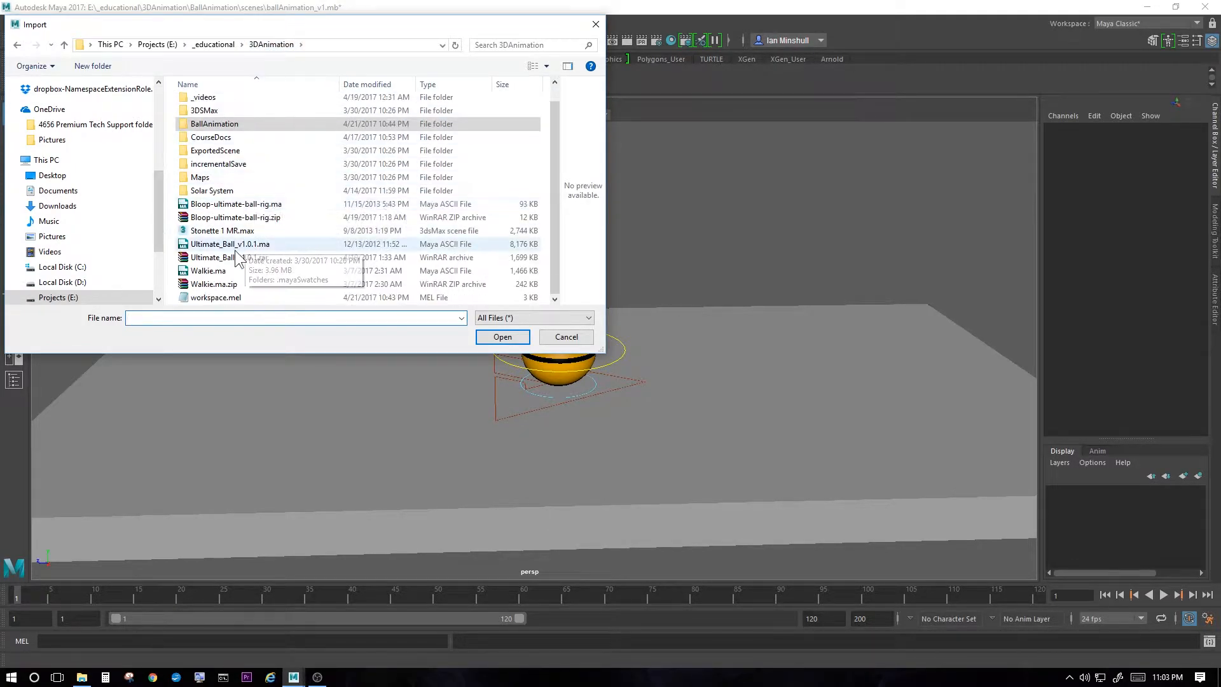
left_click(229, 244)
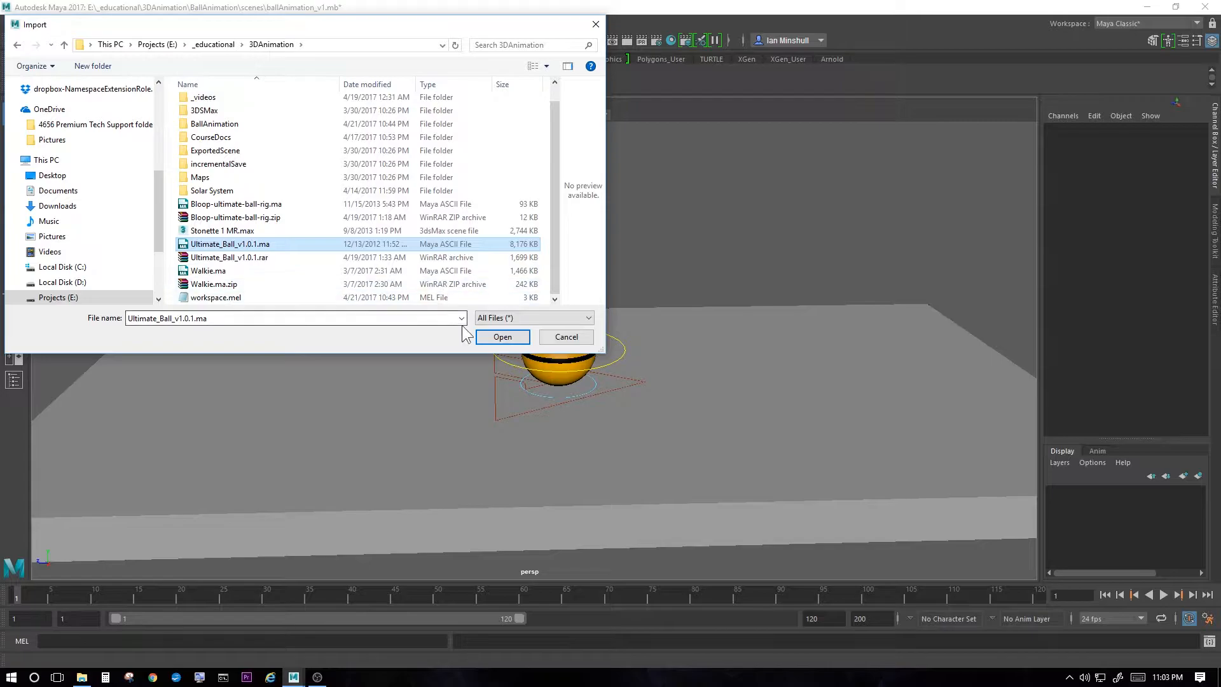
left_click(491, 337)
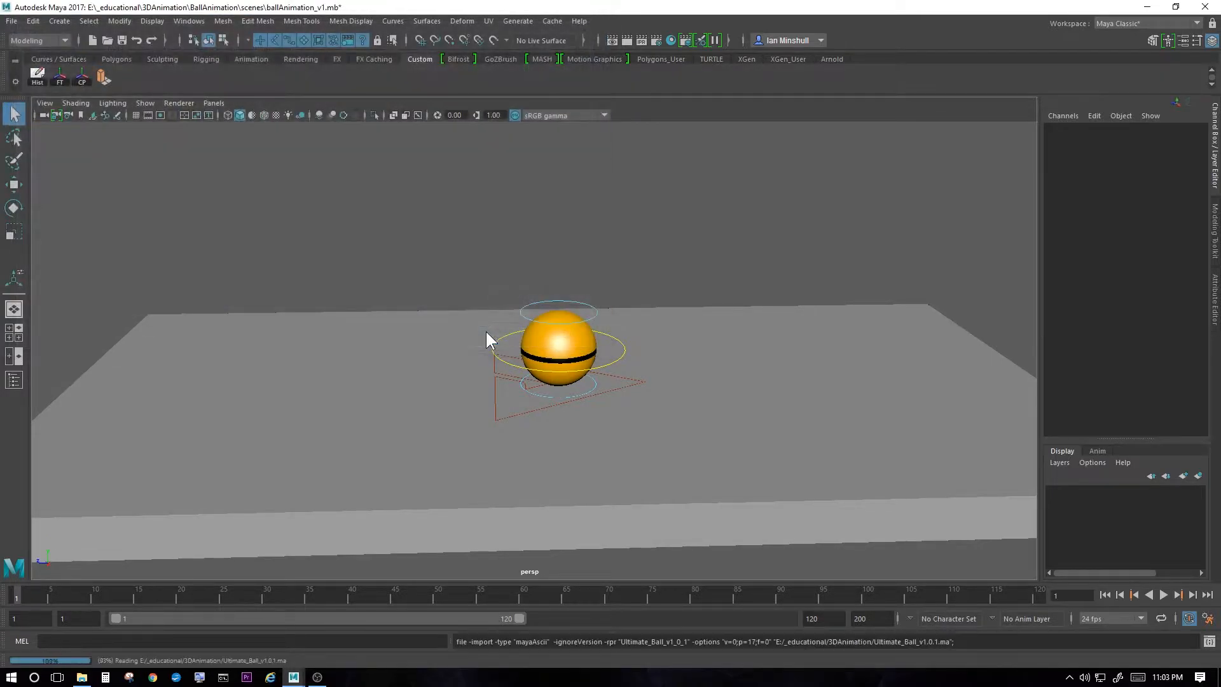
Move one of the overlapping ball rigs by its root control about 6.47 units along Z
left_click(499, 379)
key("w")
key("ctrl+d")
left_click_drag(505, 383, 273, 365)
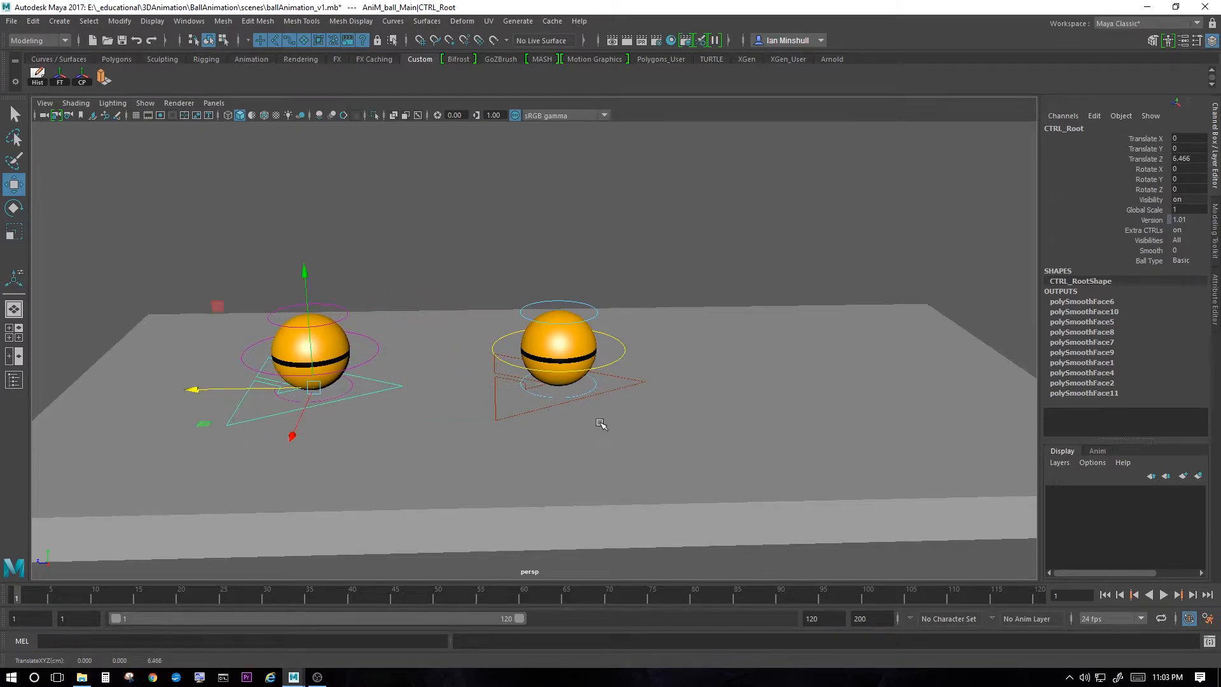
Set the moved ball rig's Ball Type to Football2 and deselect it
left_click_drag(600, 424, 592, 423, "alt")
left_click(1183, 261)
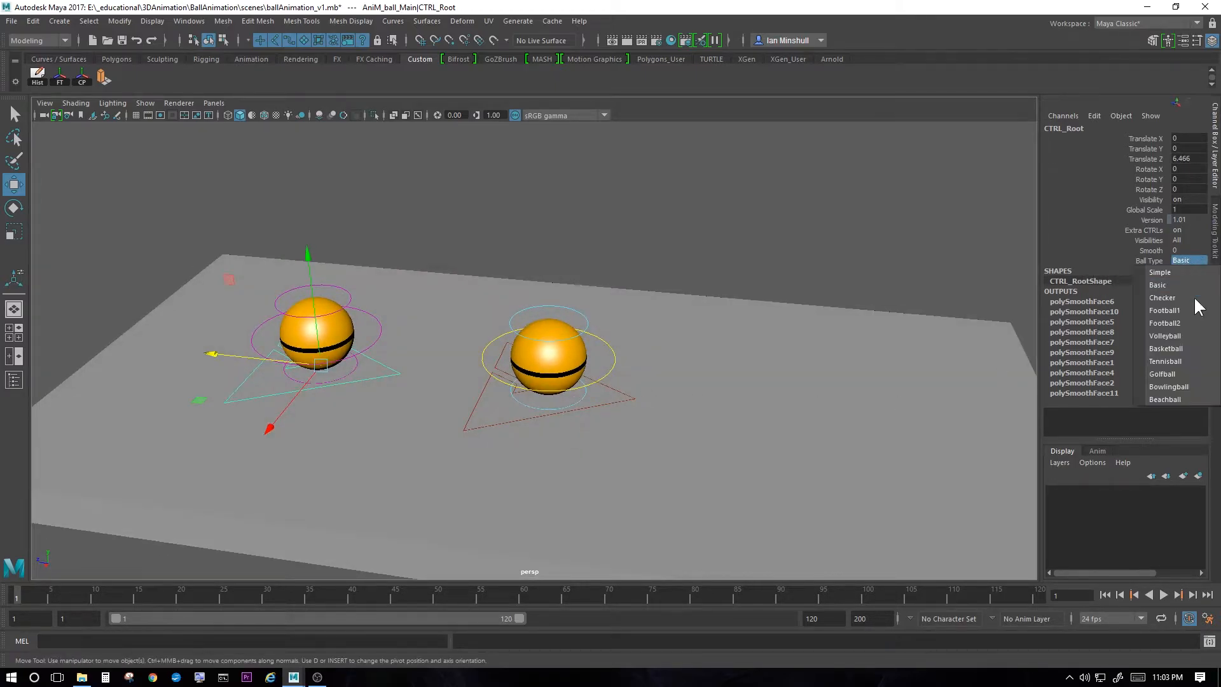
left_click(1183, 324)
left_click(488, 197)
left_click_drag(488, 196, 438, 323, "alt")
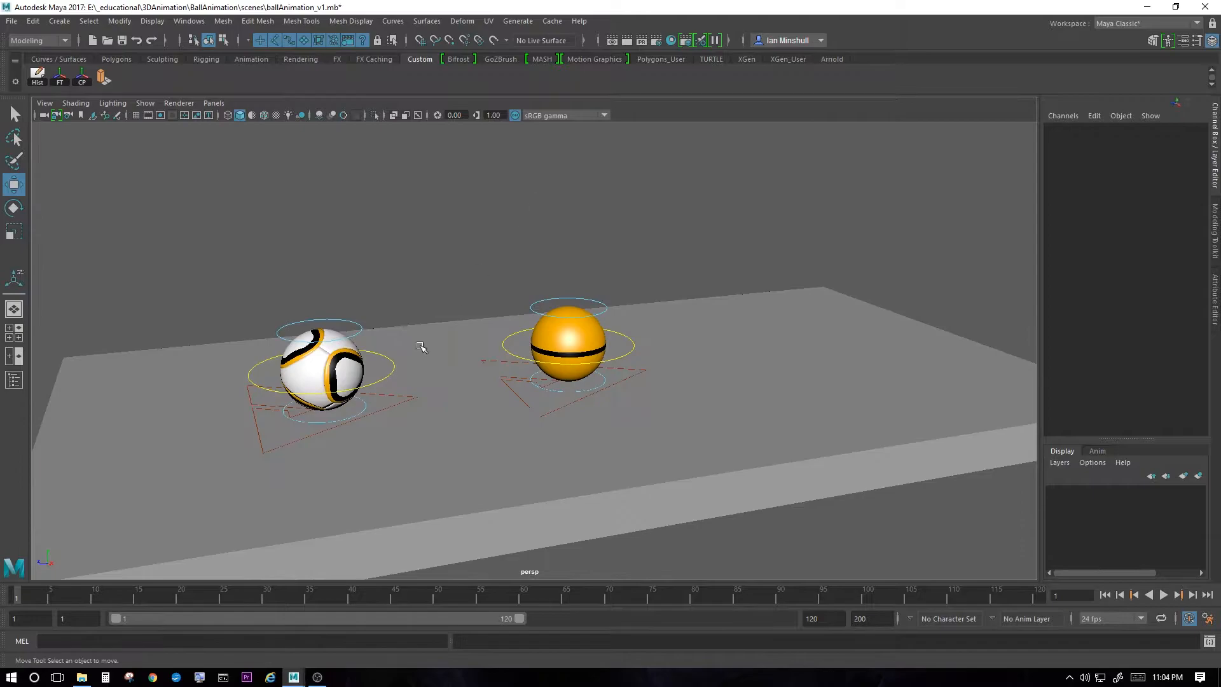
Undo the ball type change and the move of the ball rig
key("ctrl+z")
key("ctrl+z")
key("ctrl+z")
key("ctrl+z")
key("ctrl+z")
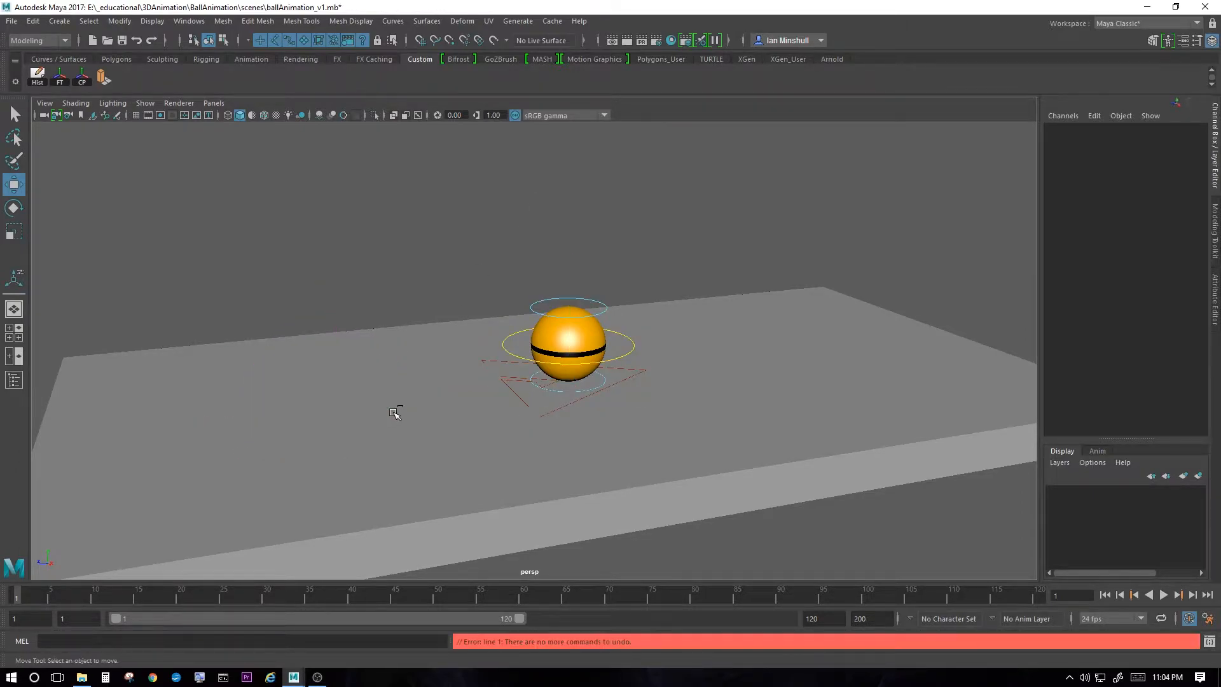
Try moving the imported ball rig by its root control about 6.95 units along Z, and undo the move
left_click(494, 360)
left_click_drag(395, 308, 422, 309, "alt")
left_click_drag(503, 382, 238, 350)
key("ctrl+z")
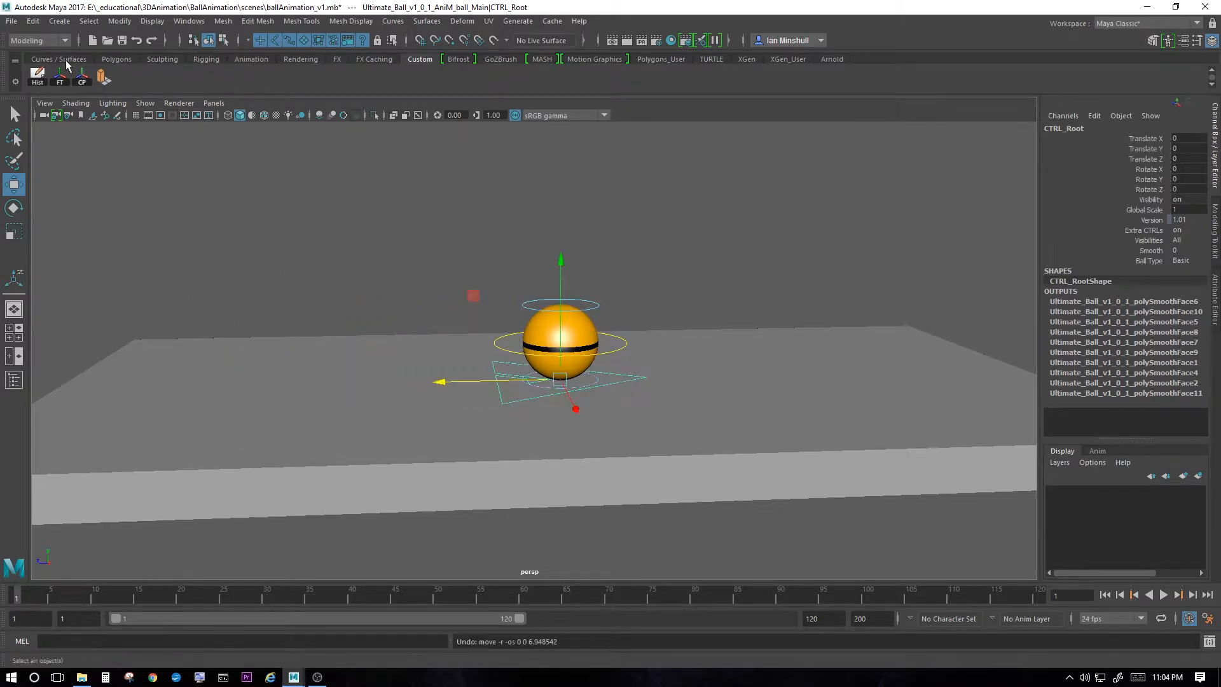
Delete the duplicate Ultimate_Ball_v1_0_1_AniM_ball_Main rig using the Outliner, and close the Outliner
left_click(187, 21)
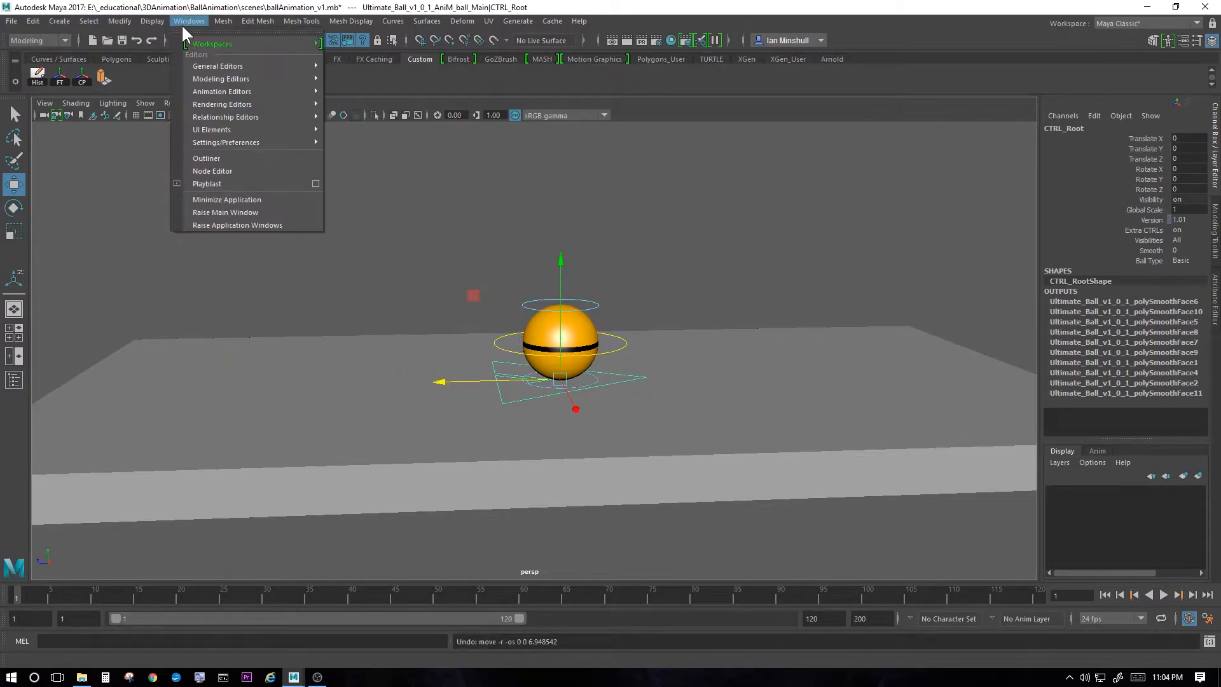
left_click(204, 158)
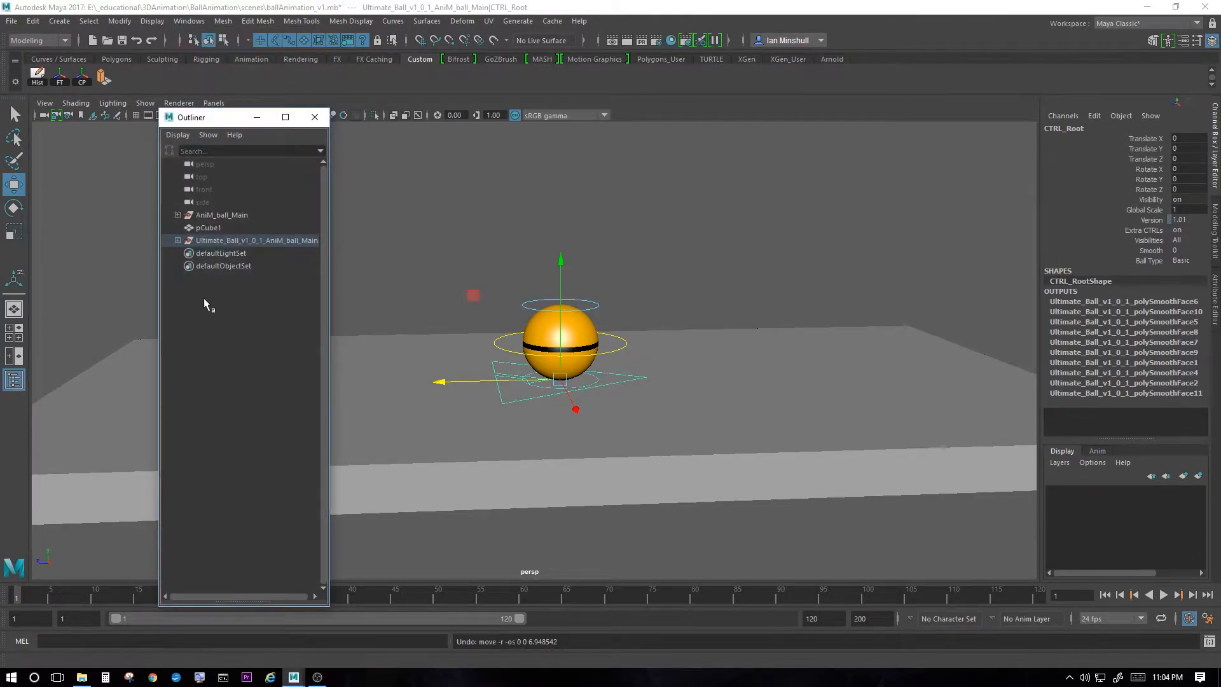
left_click(207, 242)
key("Delete")
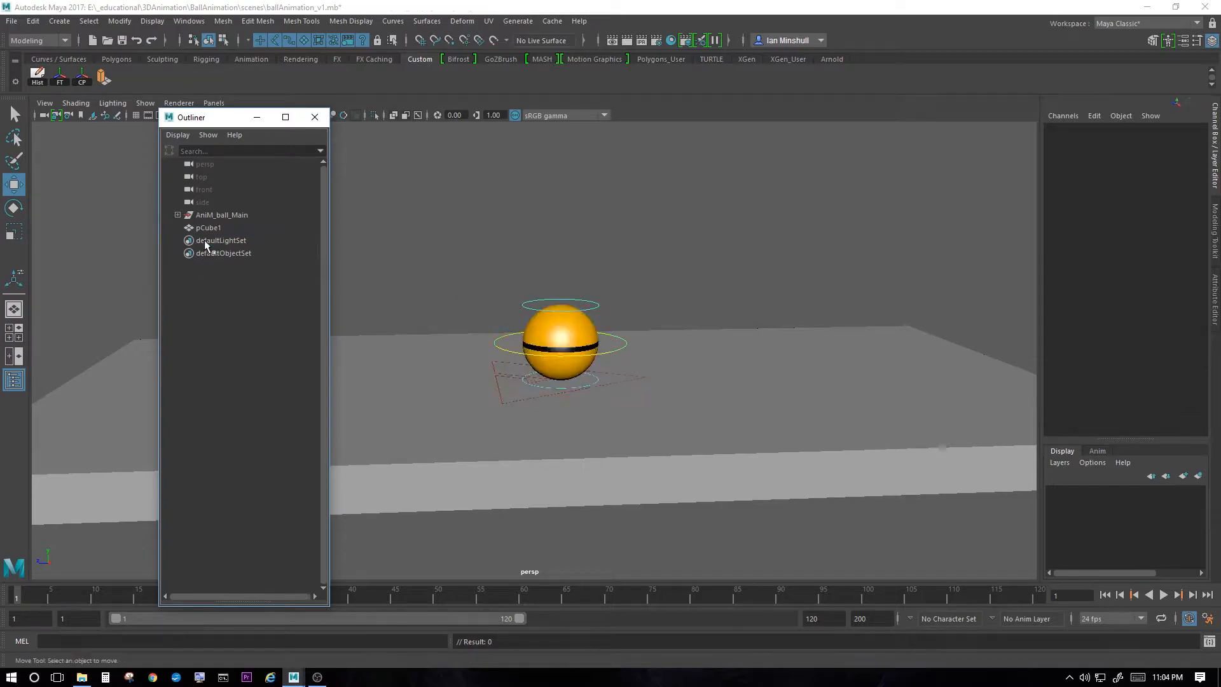
left_click(315, 117)
Test the remaining ball rig by moving its root control about 3 units along Z, and undo the move
left_click(501, 380)
left_click_drag(536, 379, 407, 399)
key("ctrl+z")
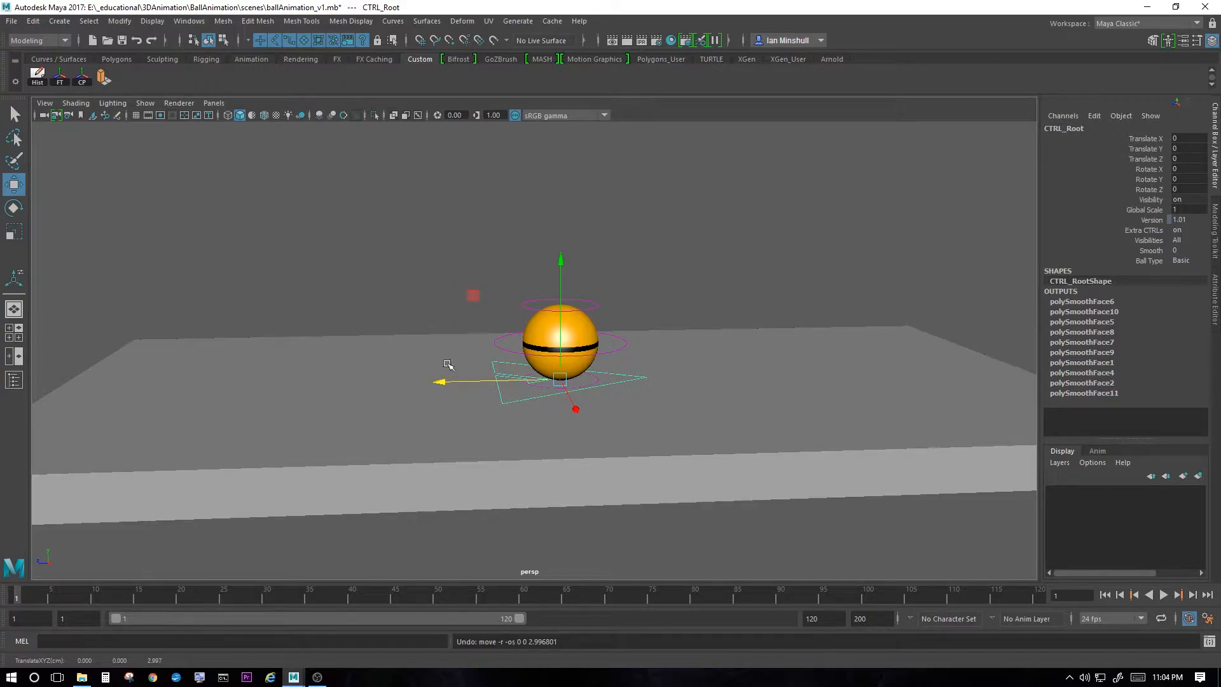
Create a new camera and rename it renderCam
left_click(62, 22)
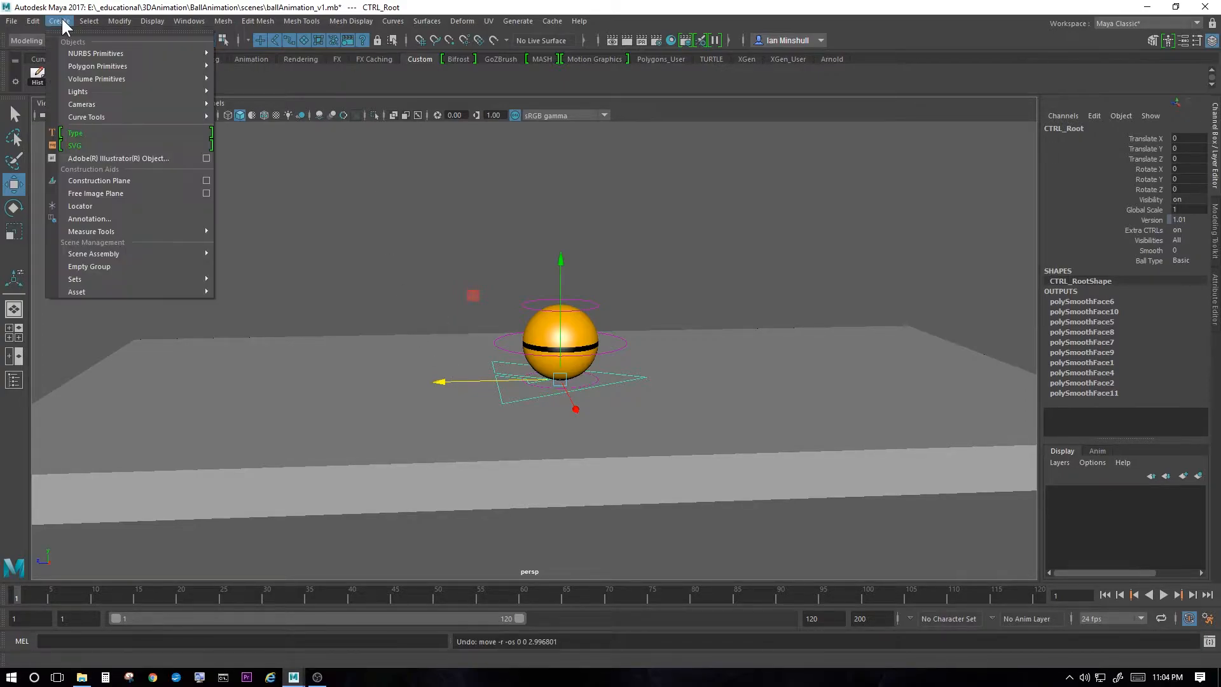
mouse_move(85, 107)
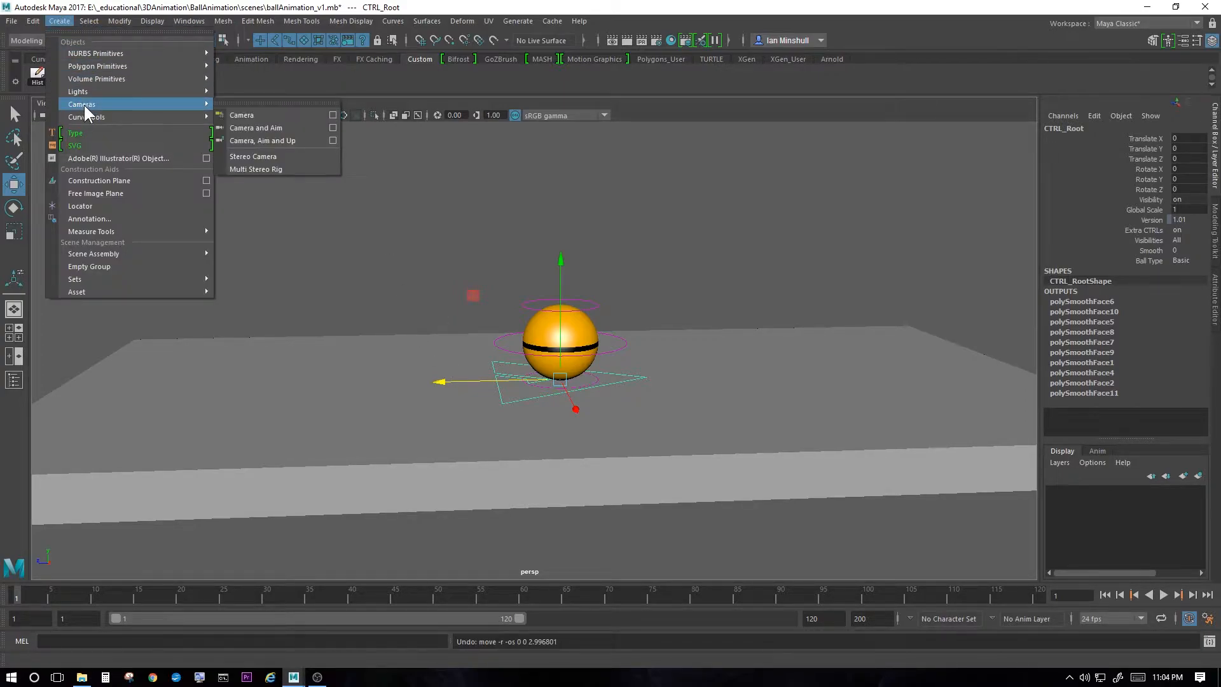
left_click(252, 115)
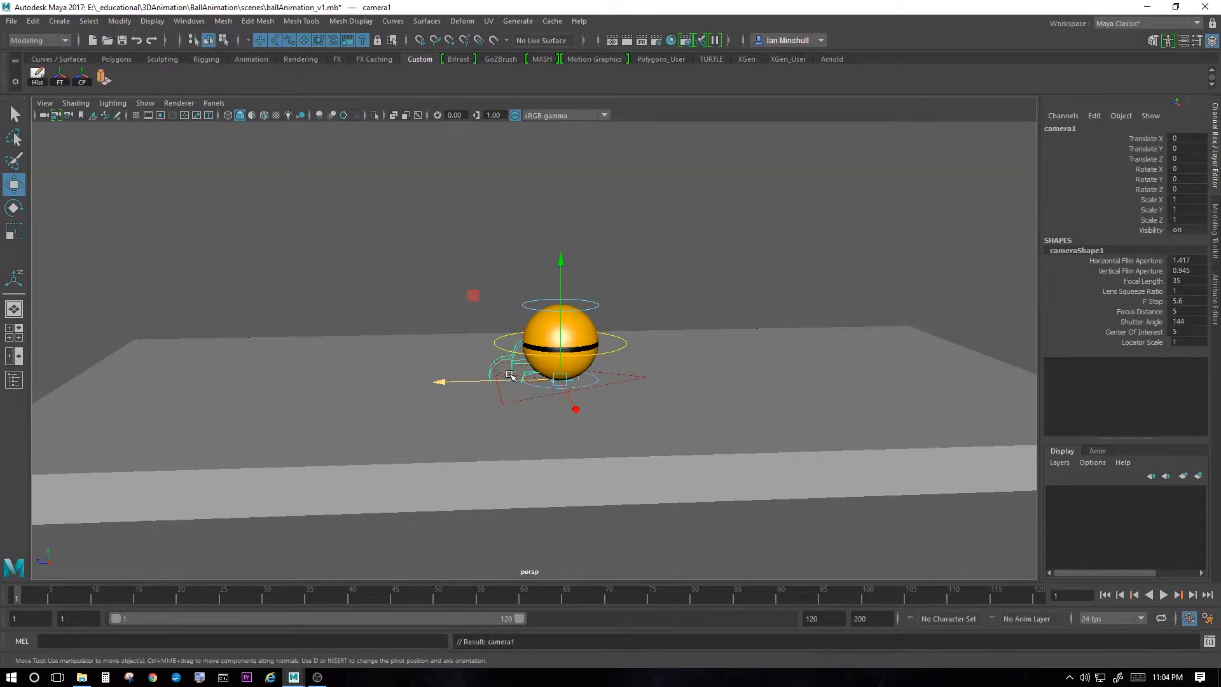
mouse_move(528, 380)
left_mouse_down("alt")
mouse_move(508, 370)
mouse_move(538, 374)
left_mouse_up("alt")
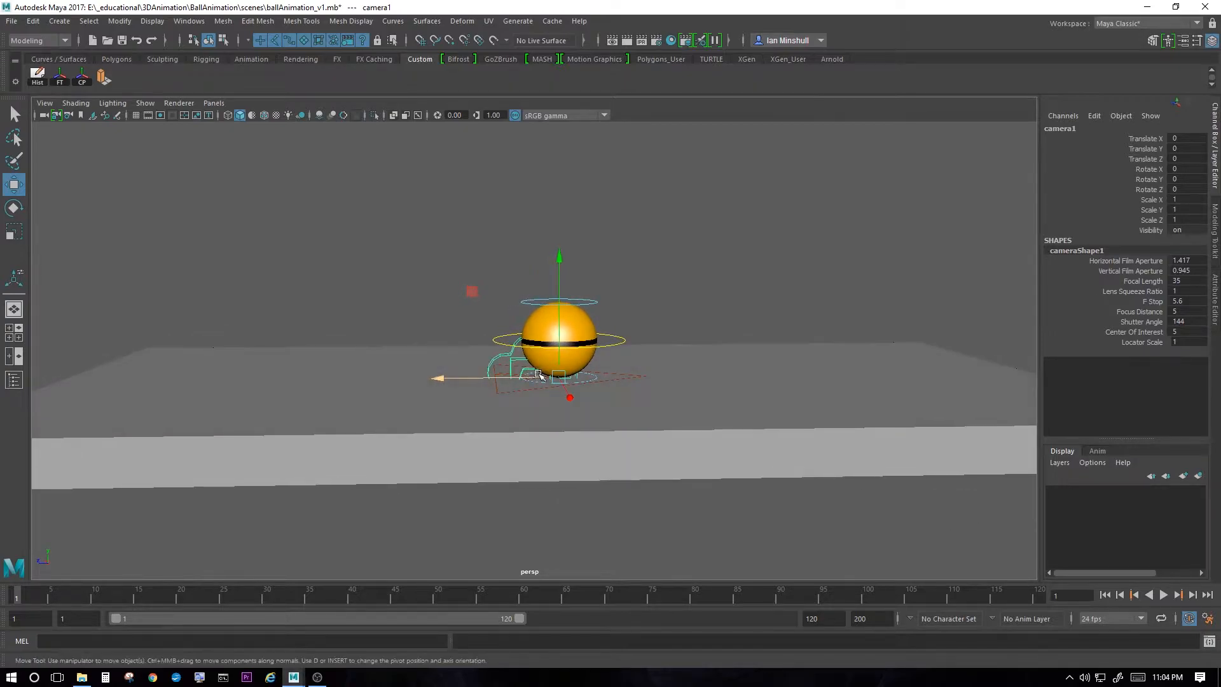
double_click(1063, 129)
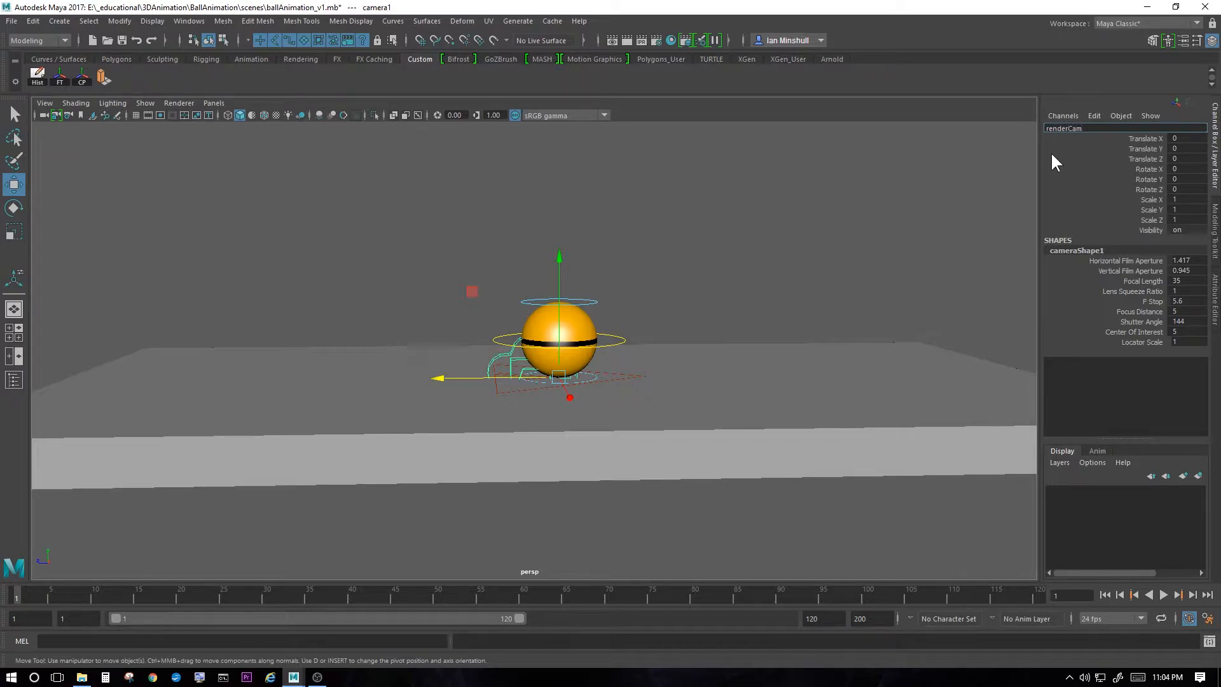
key("Return")
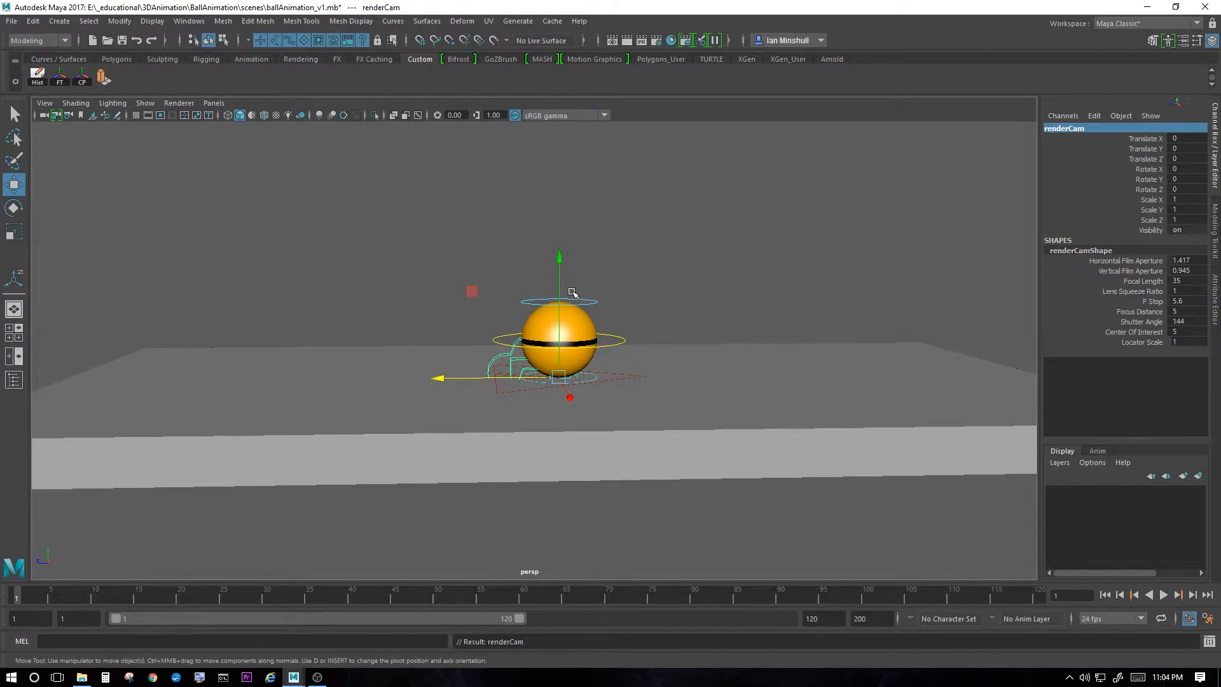
Switch the workspace layout to Three Panes Split Top
left_click_drag(663, 299, 693, 308, "alt")
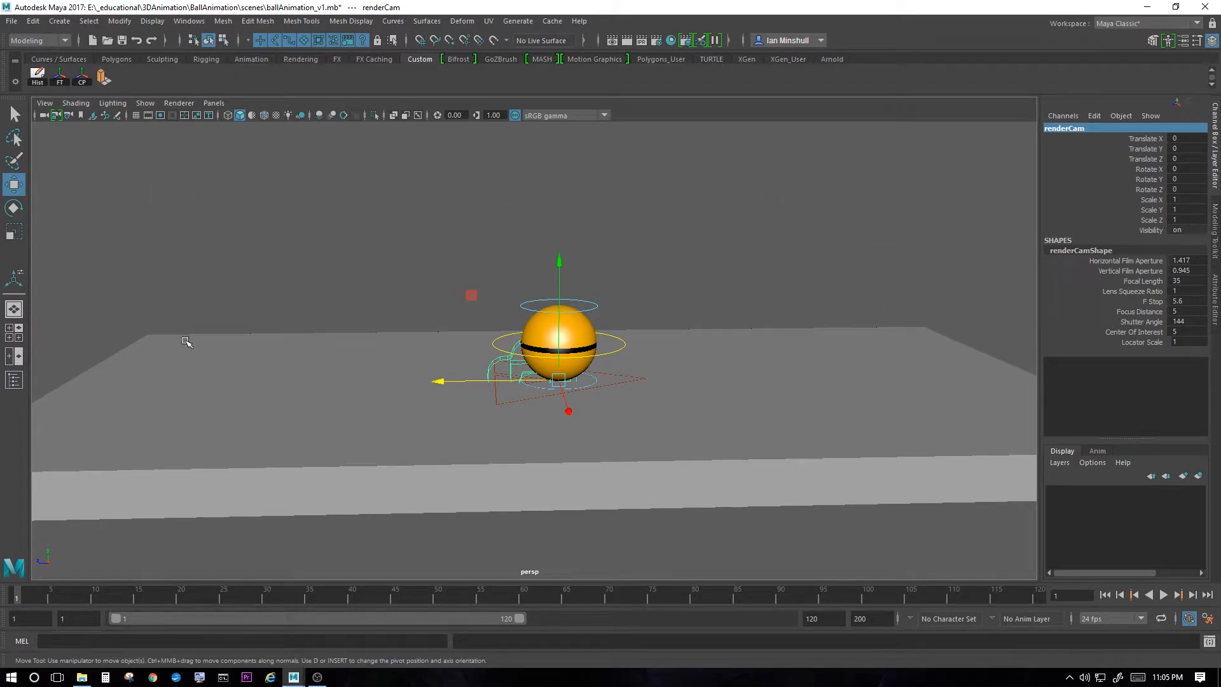
left_click(14, 310)
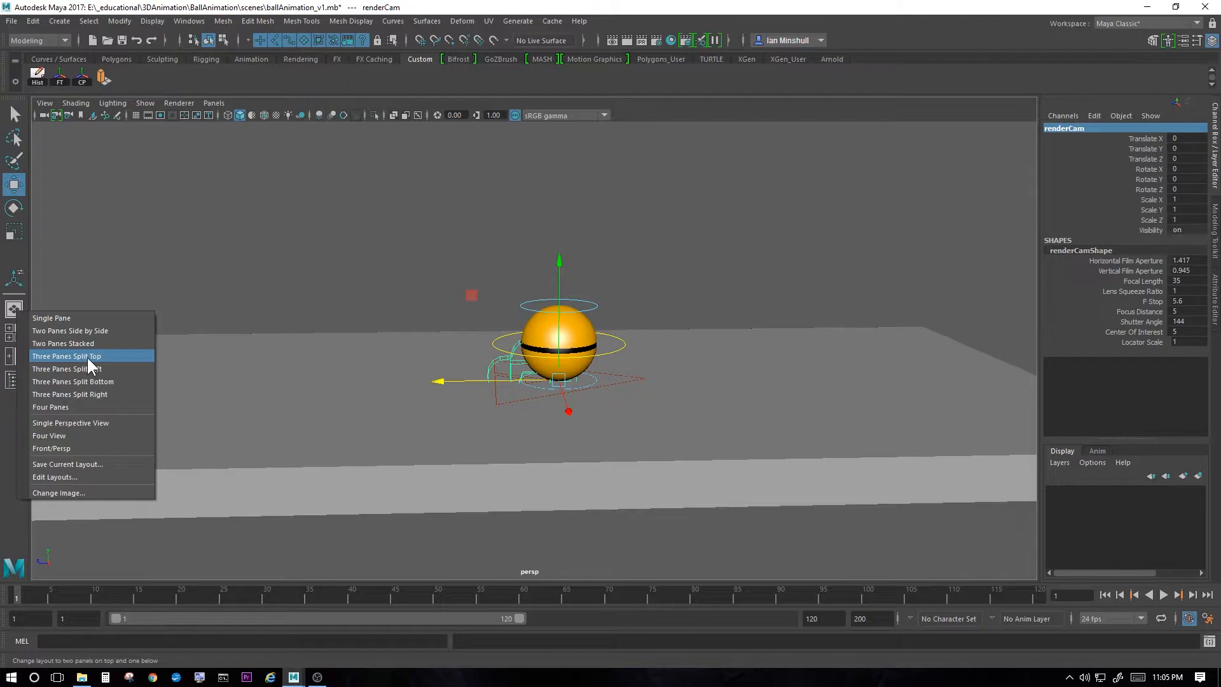
left_click(121, 354)
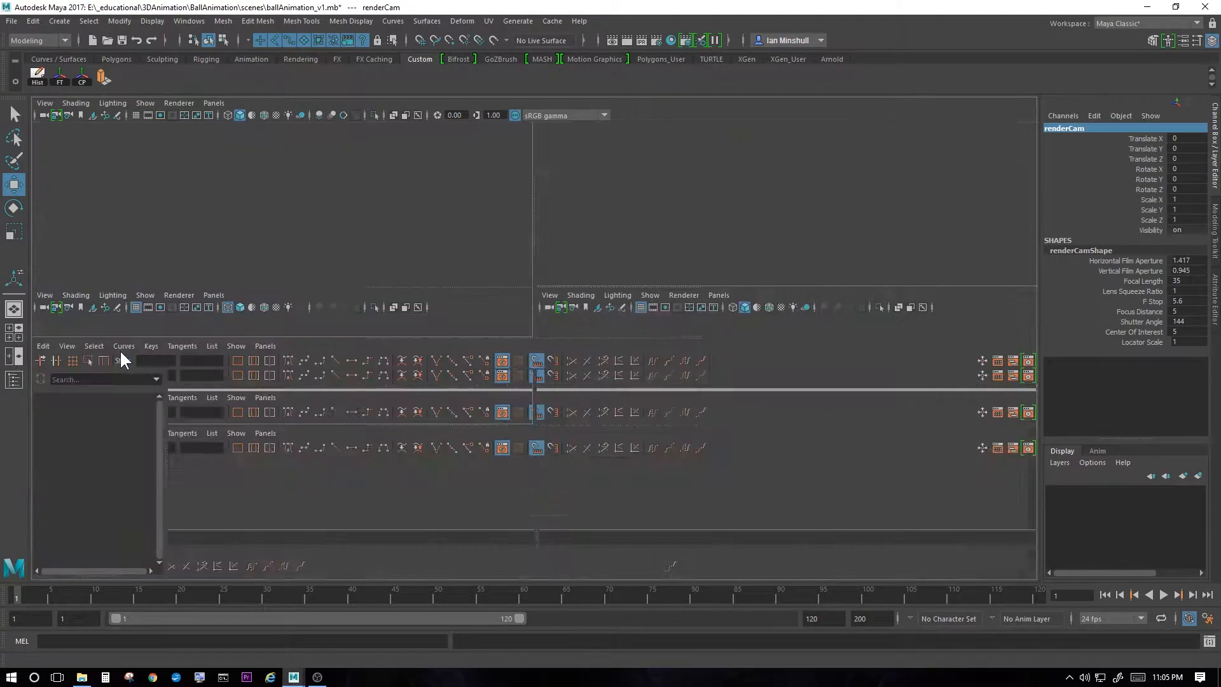
Look through renderCam in the top orthographic pane, framing the whole scene and orbiting the camera to view the platform from its long side
left_click_drag(409, 274, 375, 259, "alt")
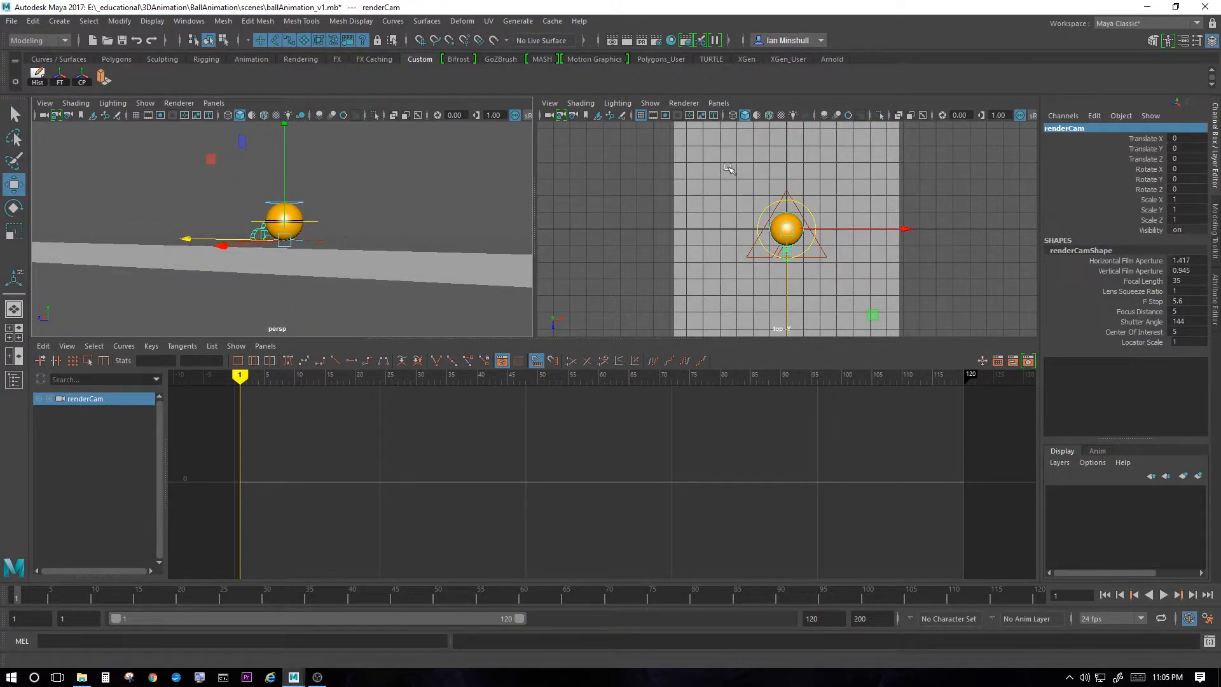
left_click(725, 103)
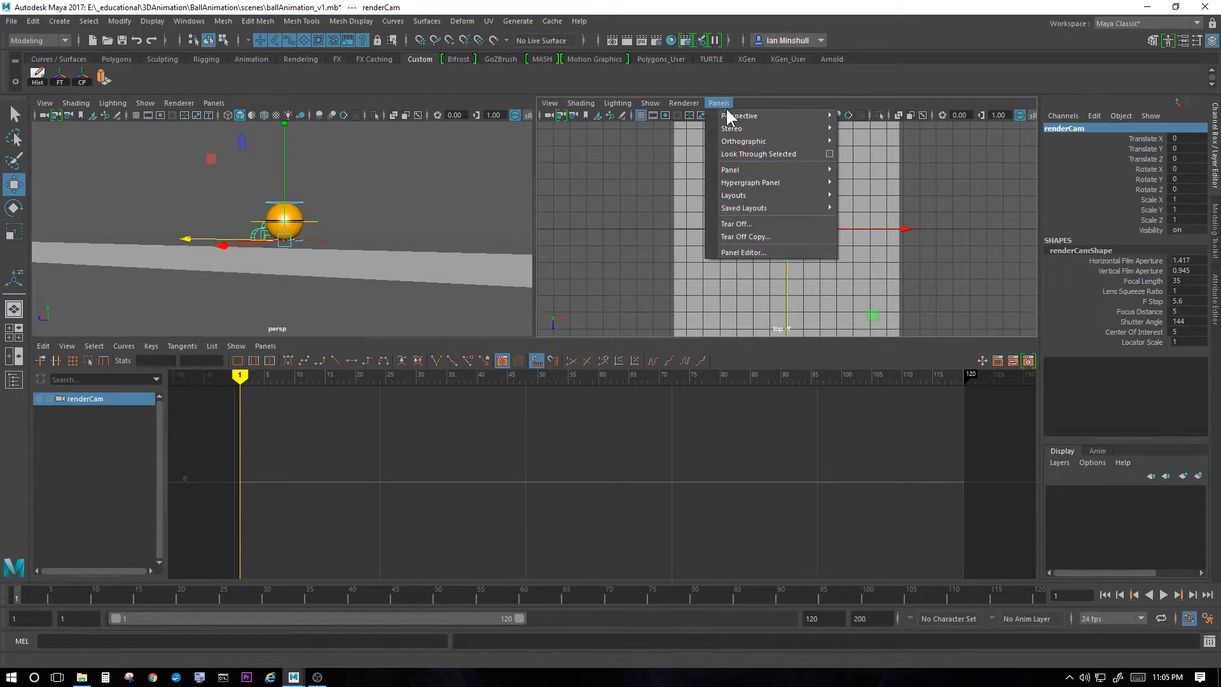
mouse_move(728, 113)
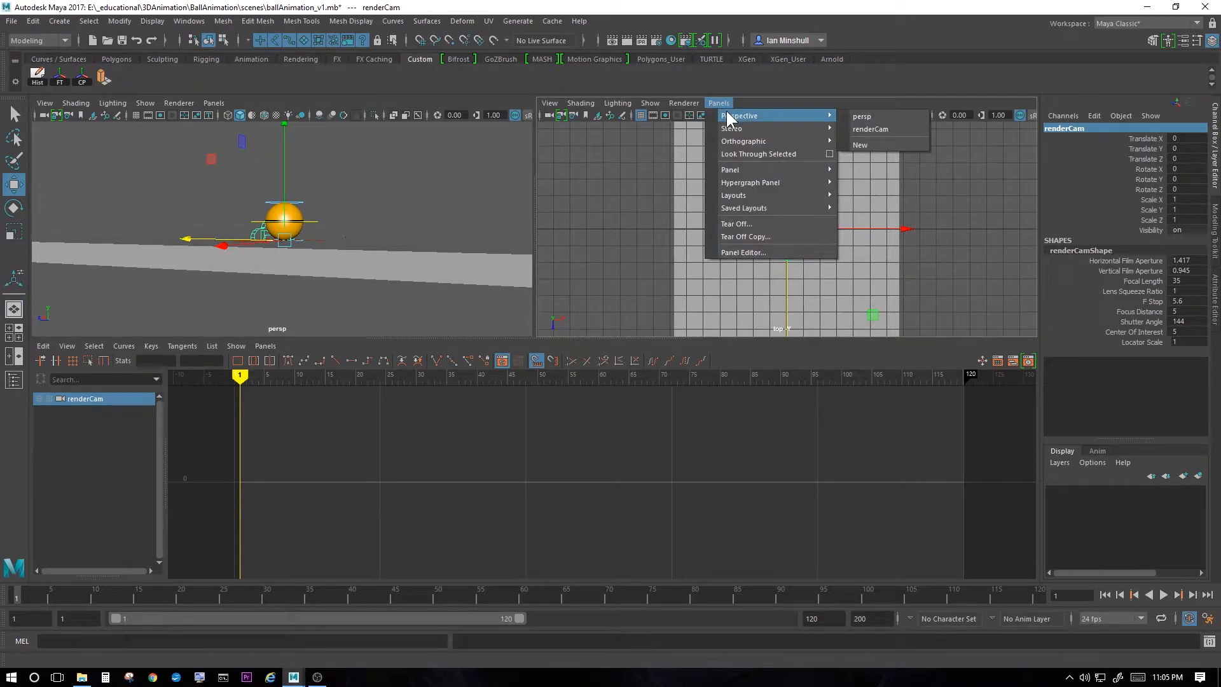
left_click(880, 130)
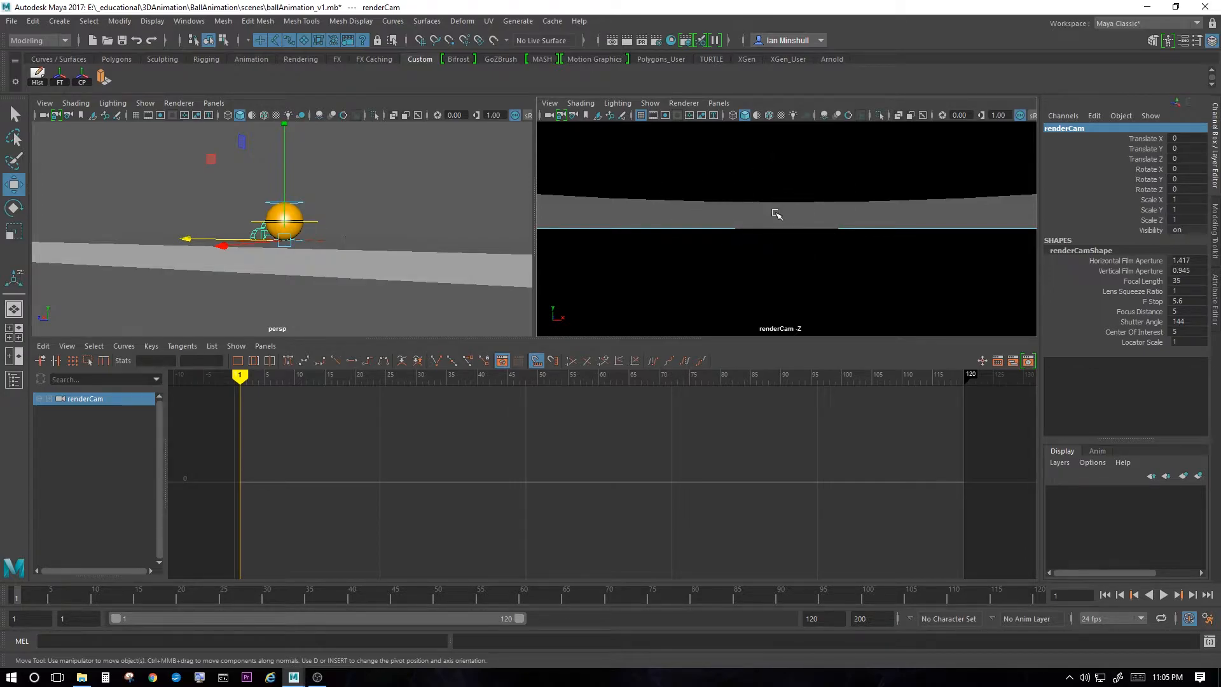
key("a")
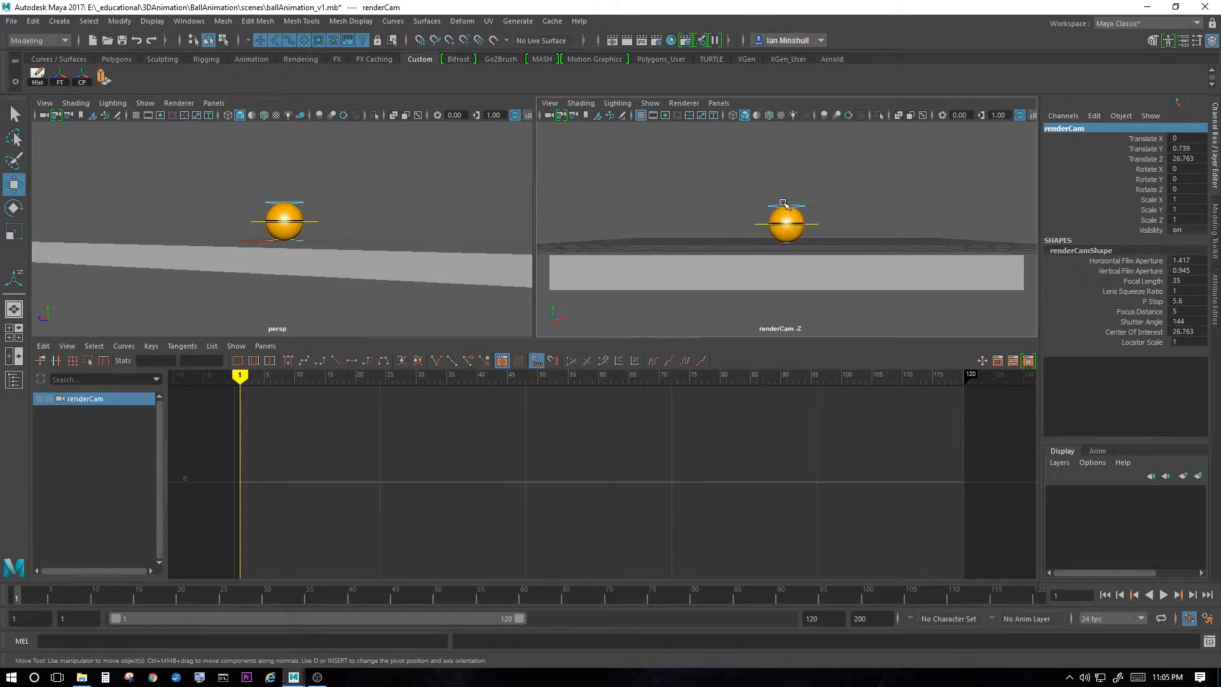
left_click_drag(780, 192, 819, 199, "alt")
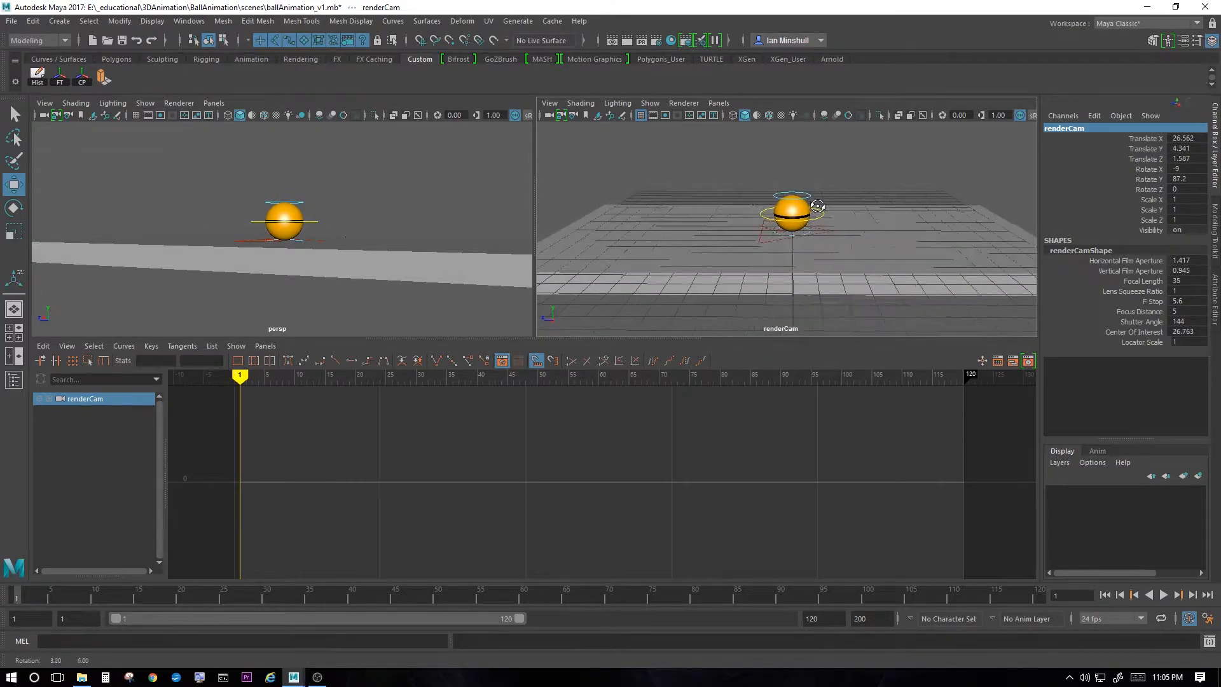
Set up the renderCam view with the grid hidden and the resolution gate shown, moving the camera closer to the ball
left_click(642, 115)
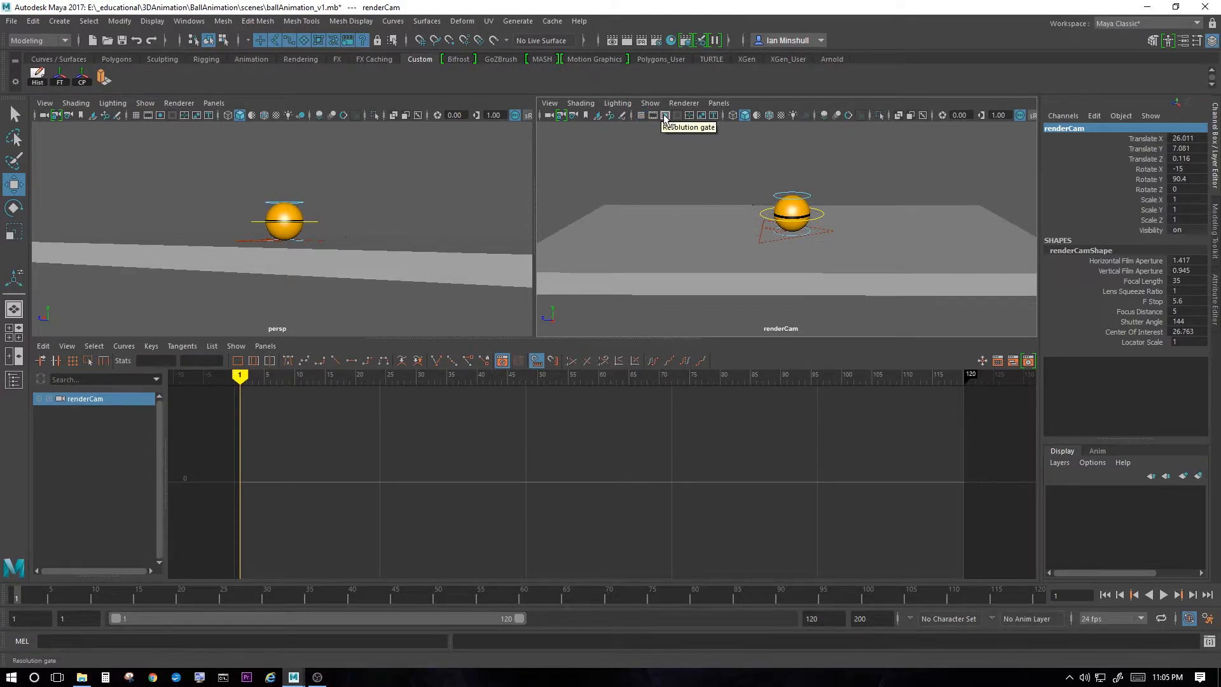
left_click(665, 116)
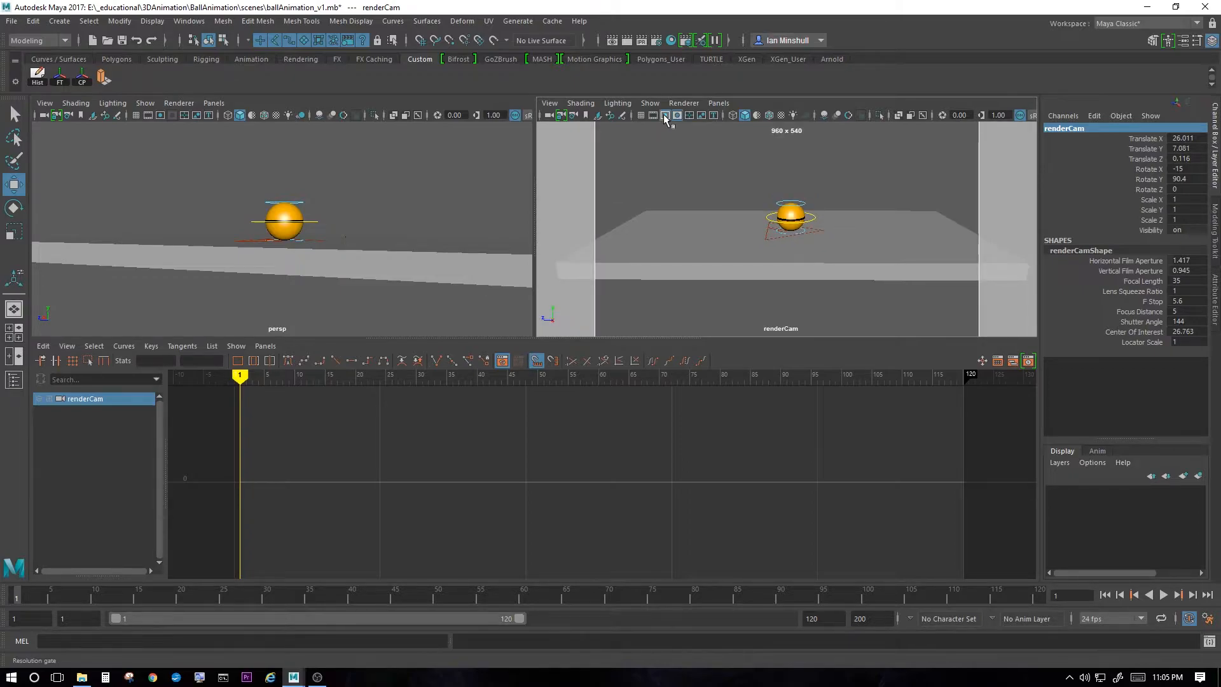
right_click_drag(806, 227, 938, 242, "alt")
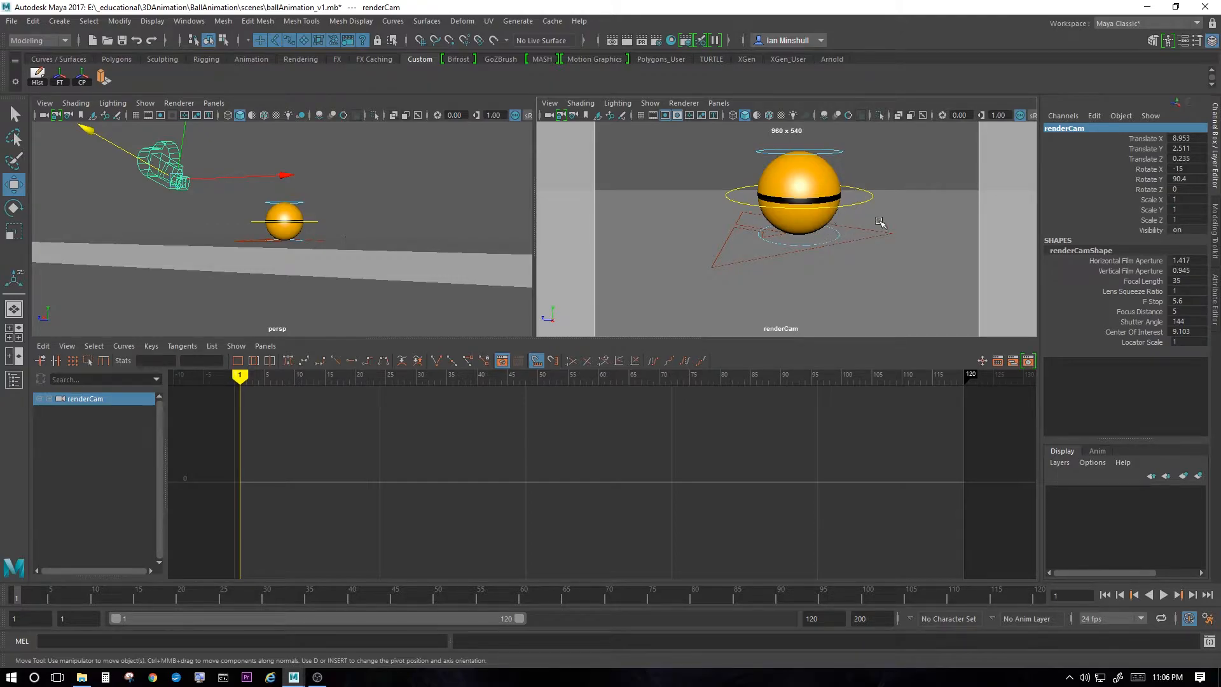
Pull renderCam back from the ball and hide NURBS curves in its view, tilting the camera down more steeply
scroll(864, 220, "down", 4)
left_click_drag(861, 219, 753, 191, "alt")
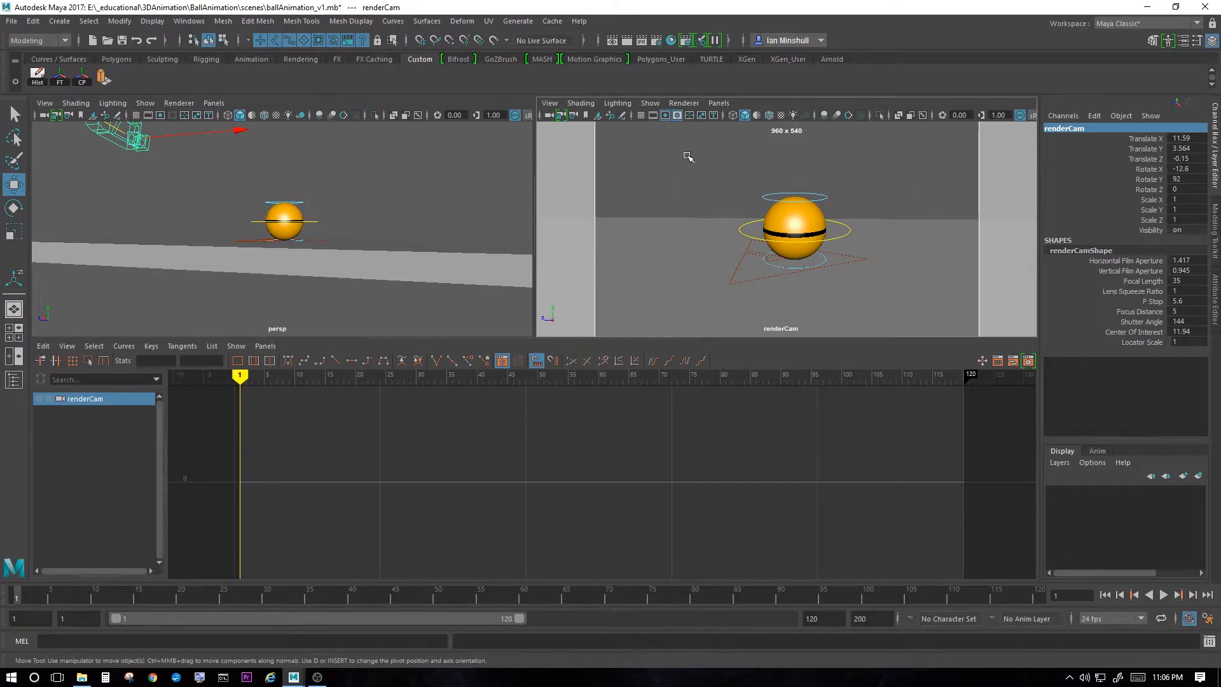
left_click(650, 103)
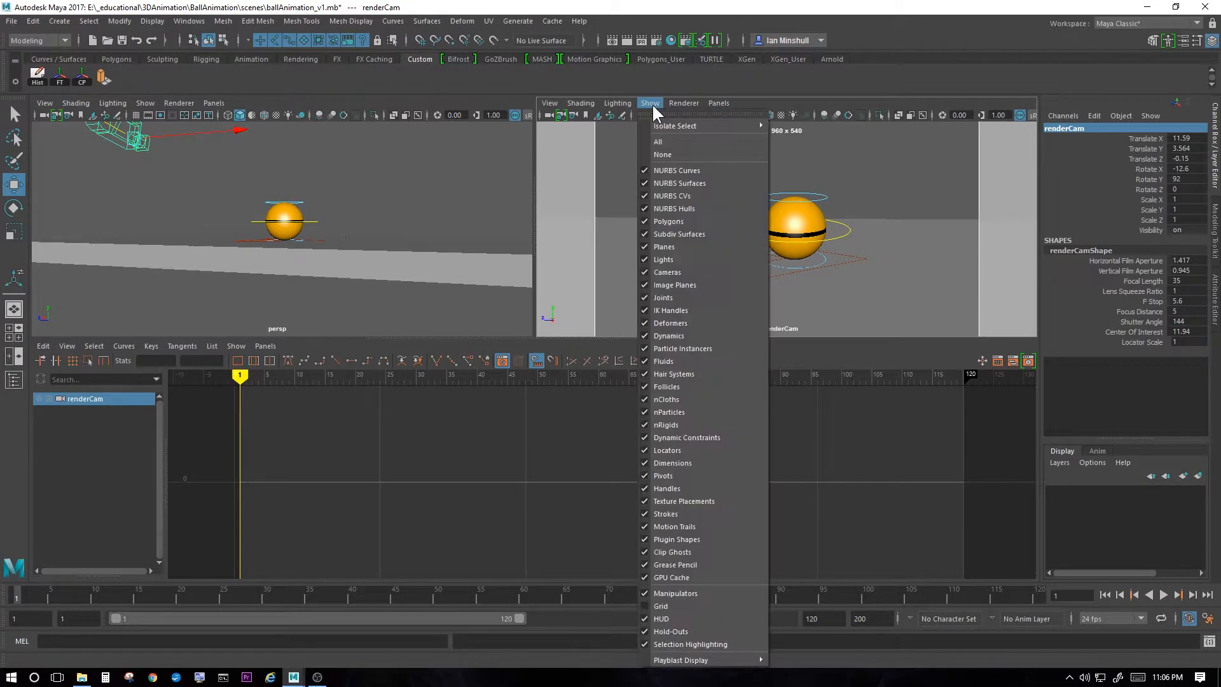
left_click(656, 170)
left_click_drag(655, 170, 669, 185, "alt")
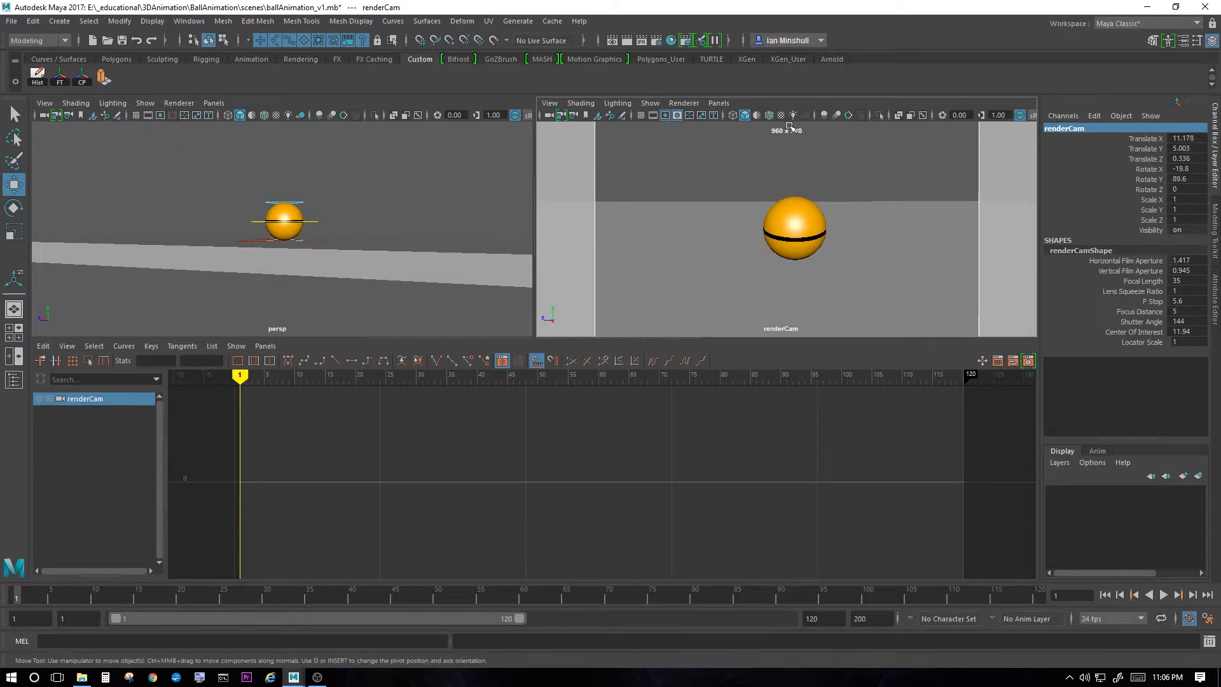
Turn on screen space ambient occlusion in the renderCam view and pull the camera back until the platform's front edge is in frame
left_click(820, 116)
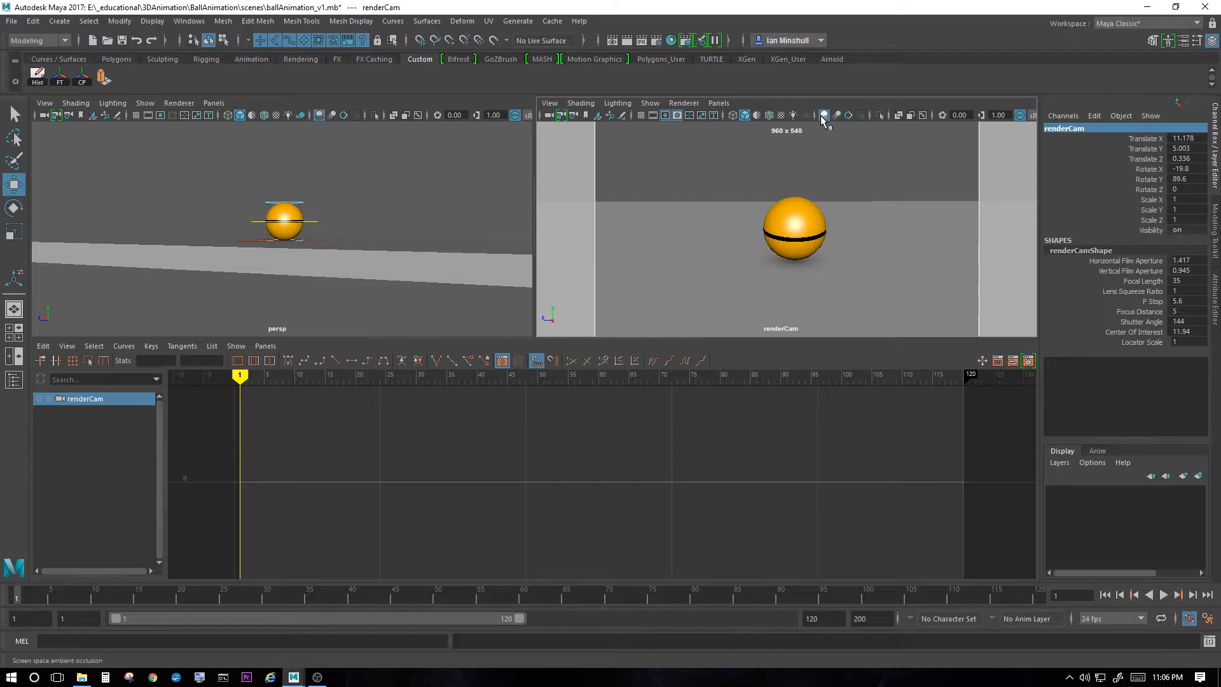
left_click_drag(812, 262, 805, 262, "alt")
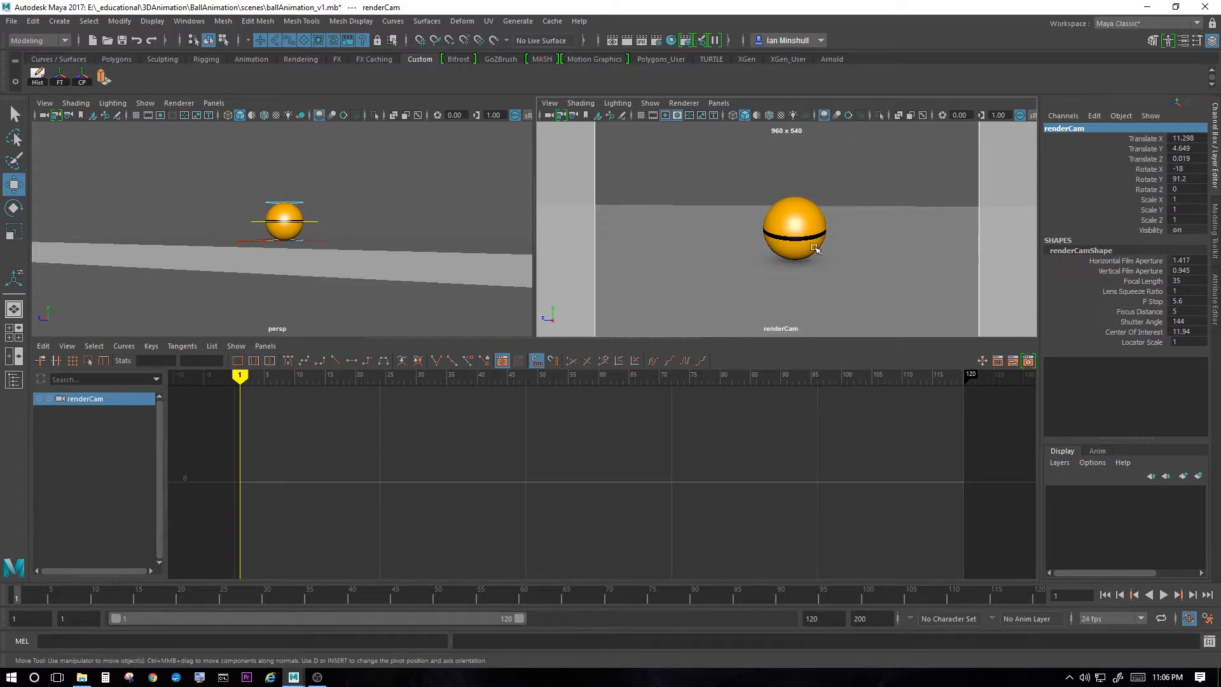
right_click_drag(867, 278, 787, 243, "alt")
left_click_drag(788, 245, 817, 227, "alt")
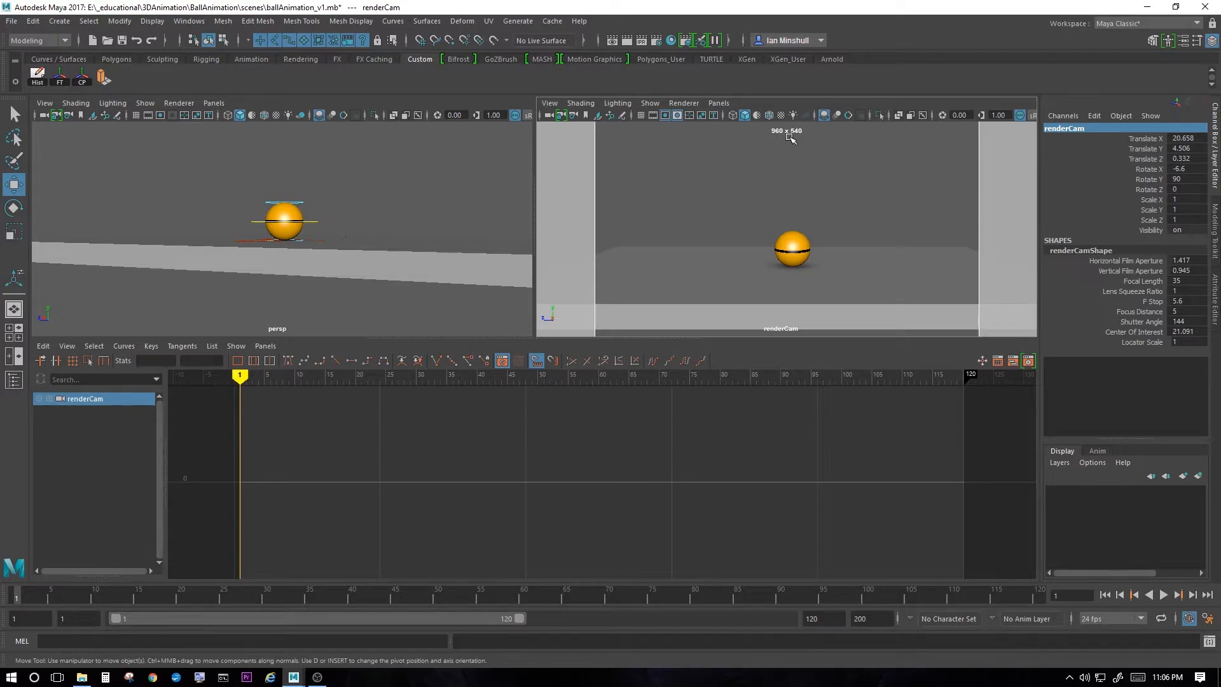
left_click(728, 195)
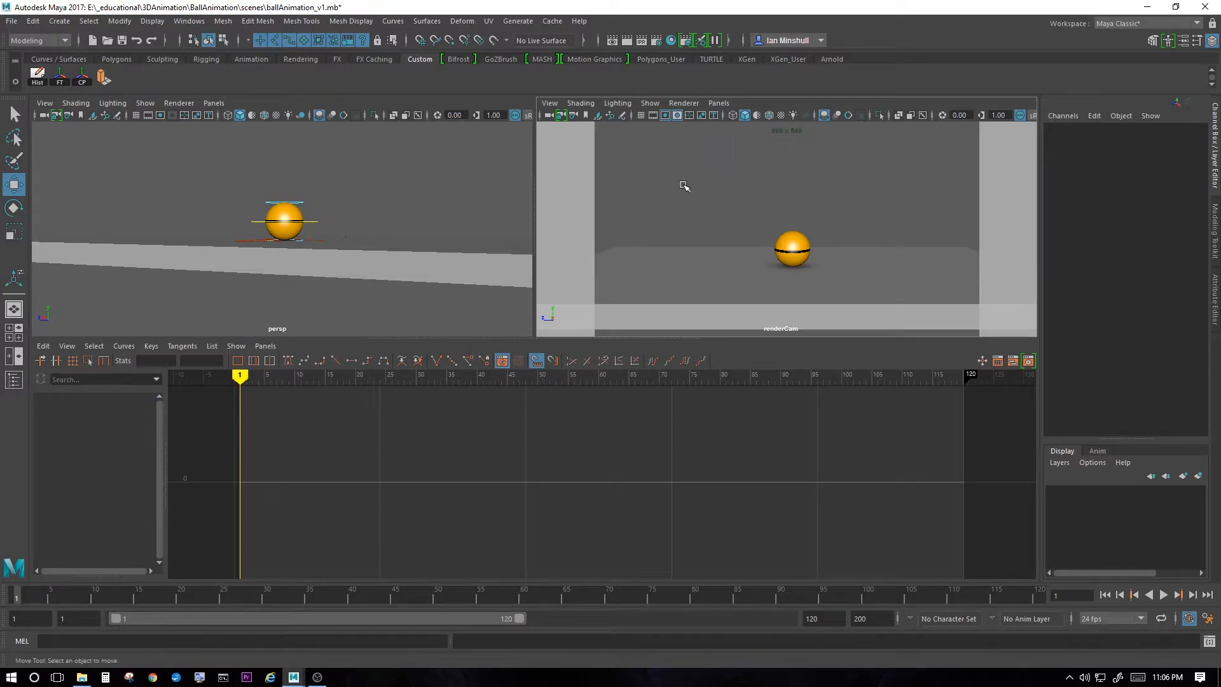
Open the render settings at the image size options
left_click(656, 40)
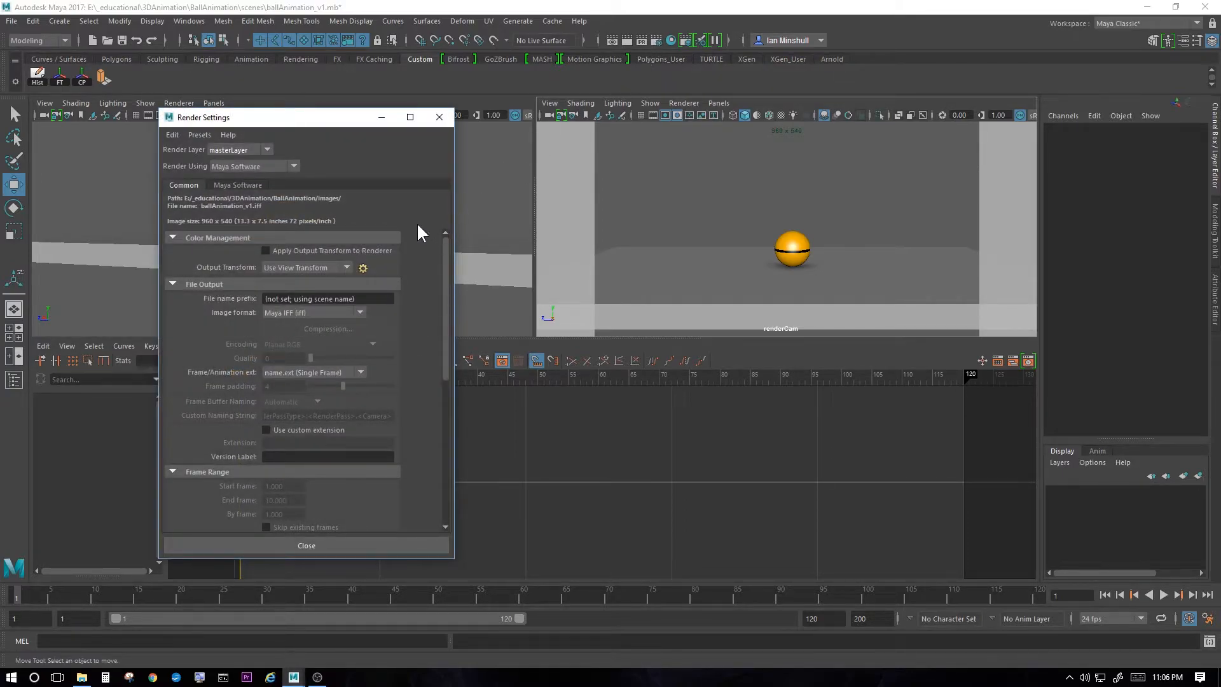
scroll(449, 248, "down", 5)
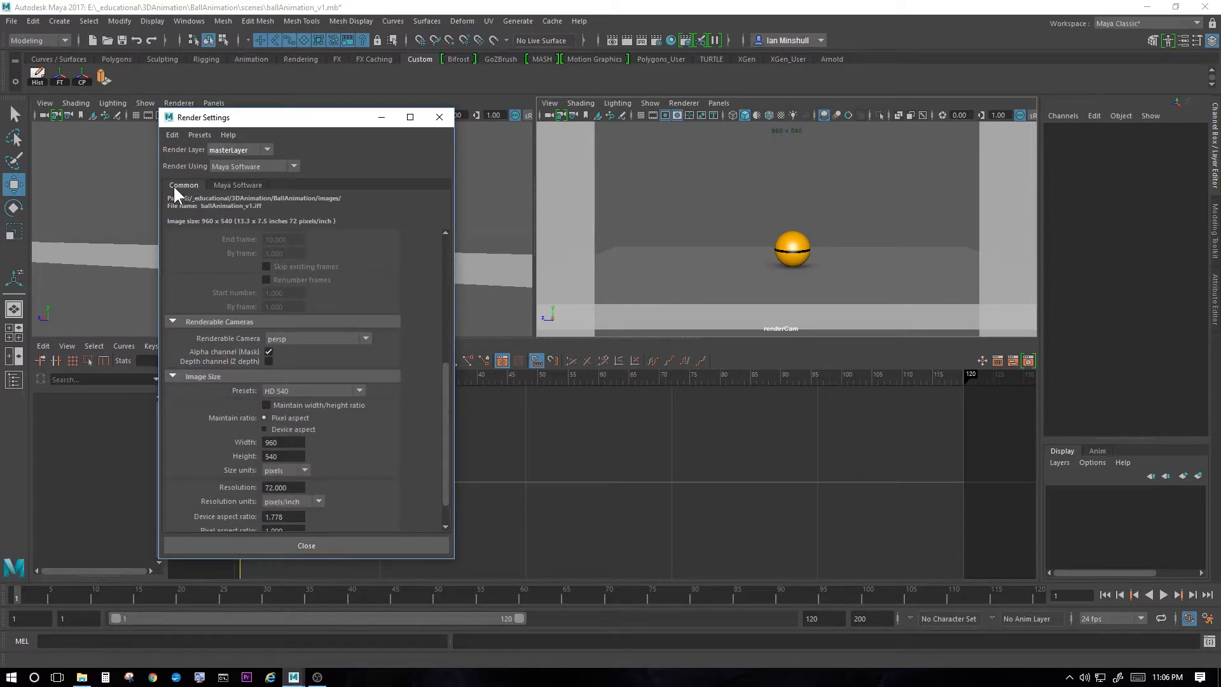
Try the Maya Hardware 2.0 and Maya Vector renderers and return to Maya Software
left_click(250, 165)
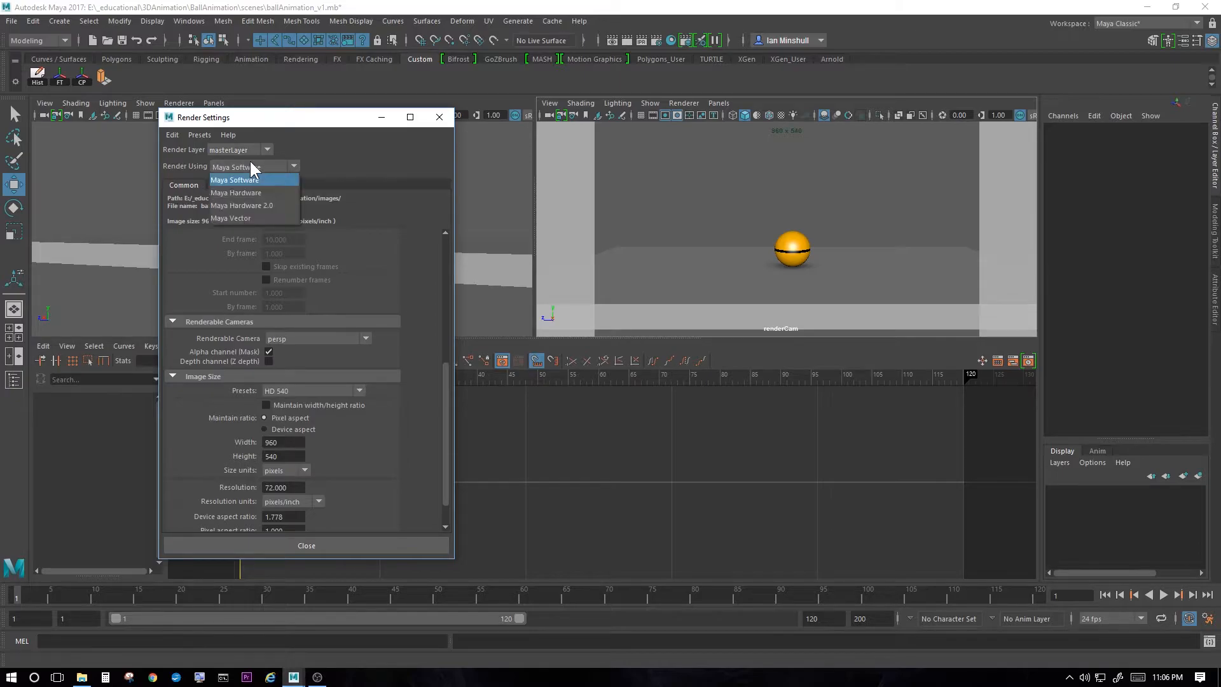
left_click(250, 185)
left_click(249, 168)
left_click(247, 205)
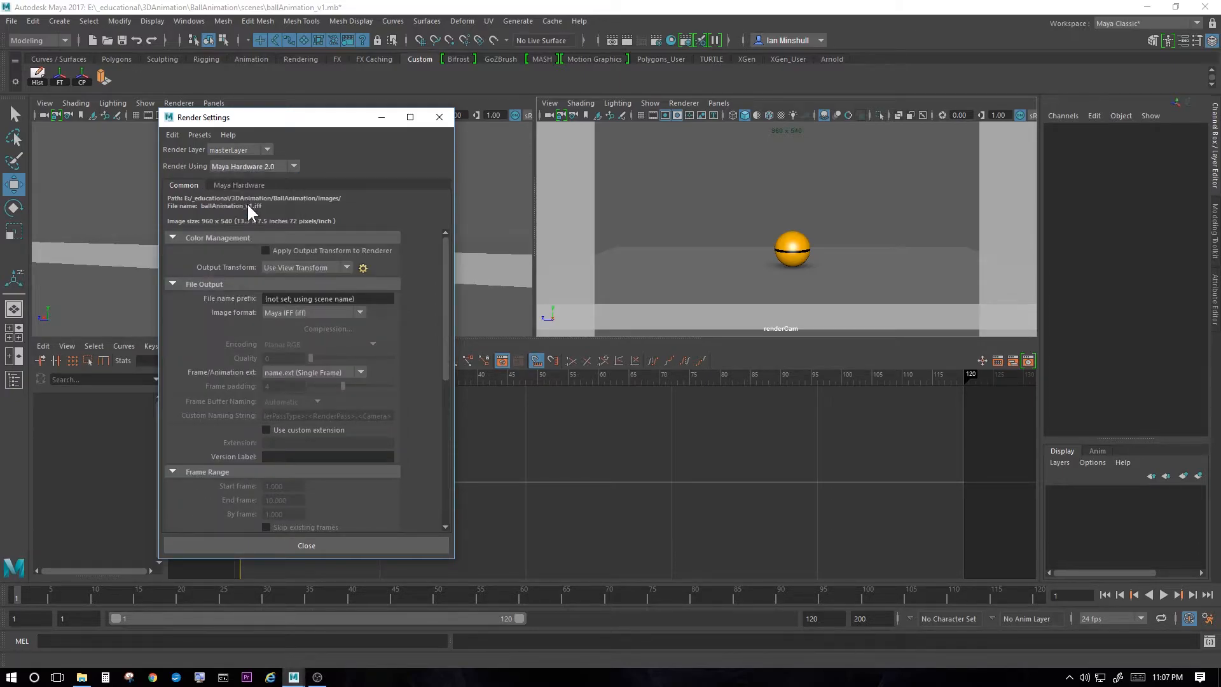
left_click(243, 165)
left_click(240, 217)
left_click(231, 165)
left_click(225, 180)
Set the render image size to the HD 1080 preset and close the render settings
scroll(219, 328, "down", 8)
scroll(221, 335, "down", 1)
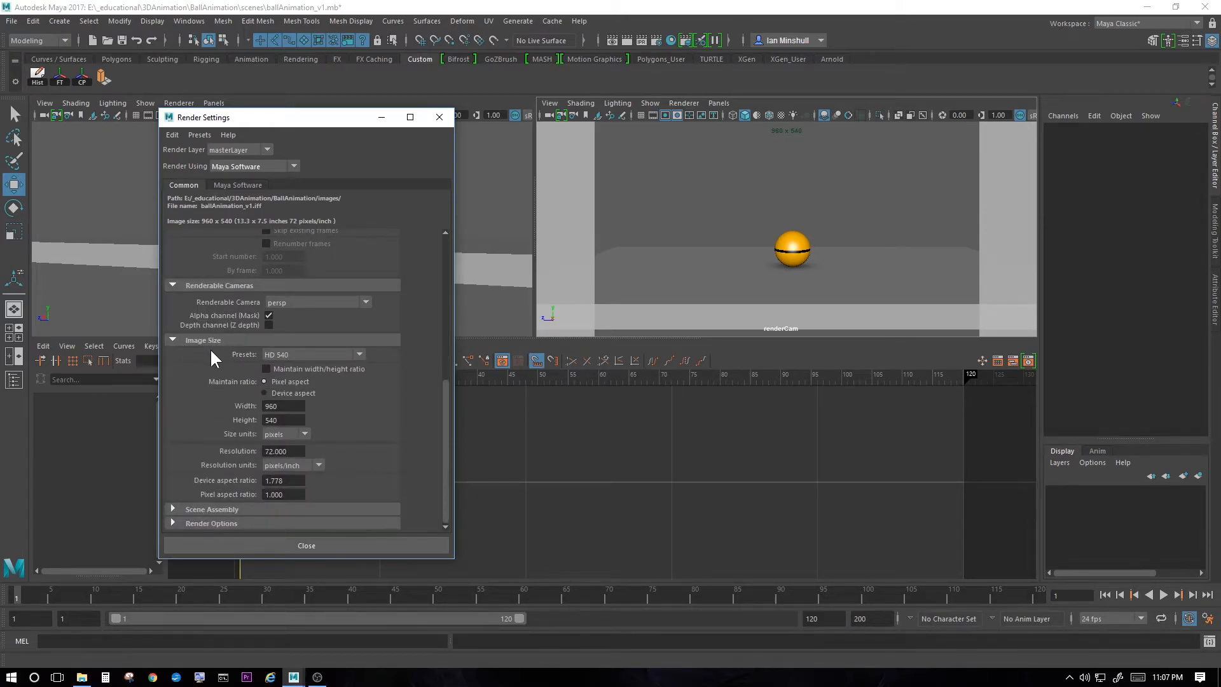
left_click(307, 353)
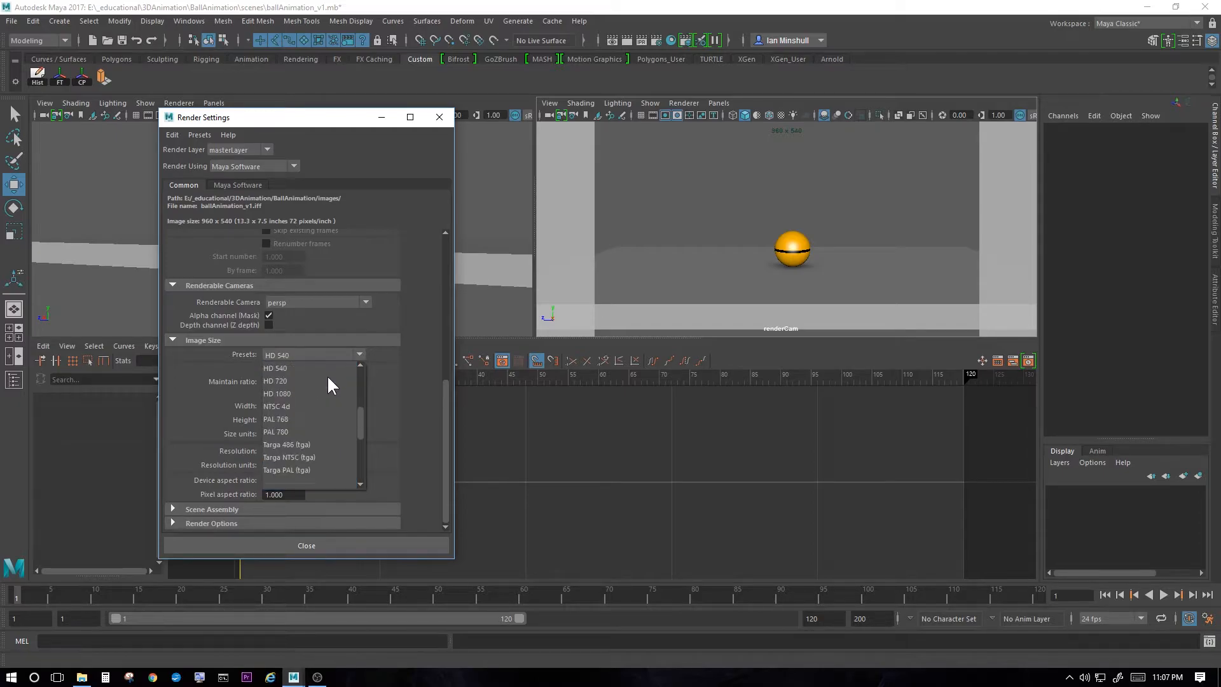
left_click(293, 394)
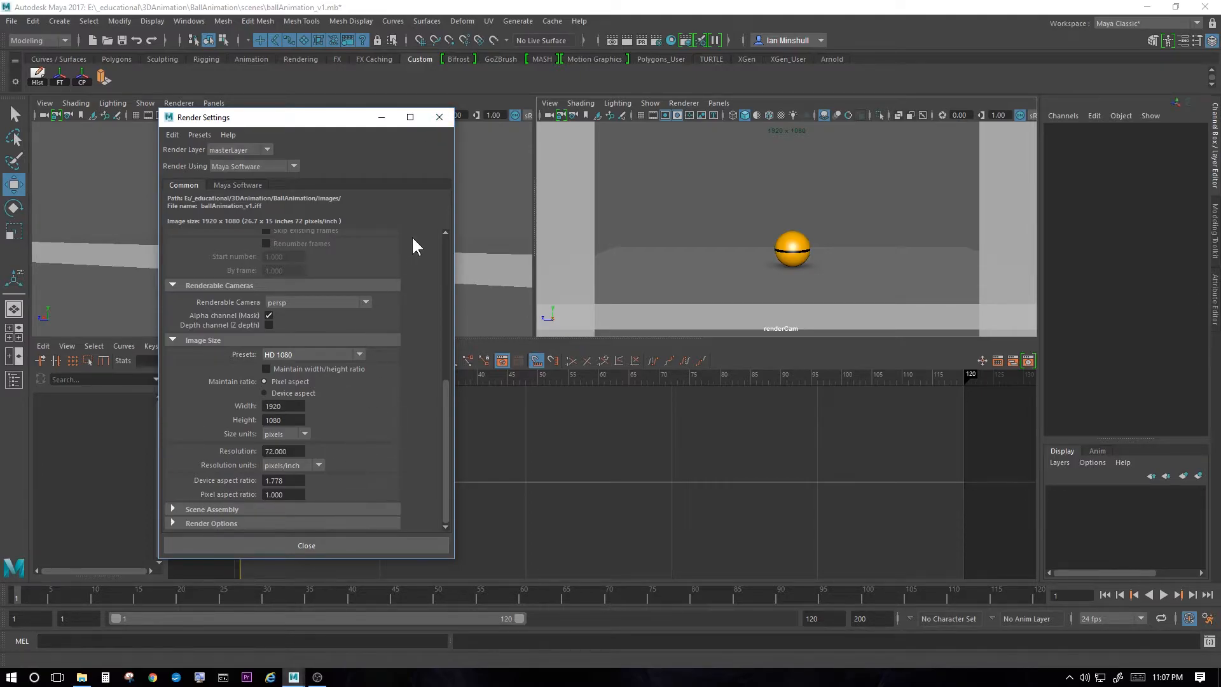
scroll(416, 344, "up", 5)
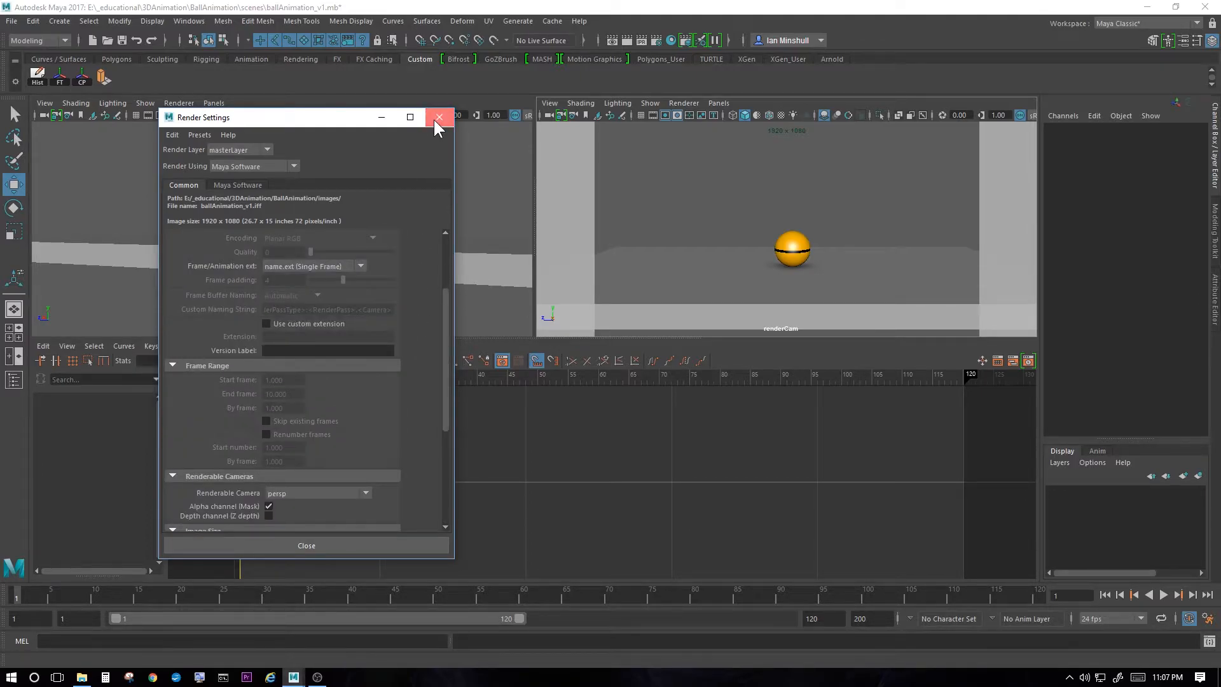
left_click(437, 125)
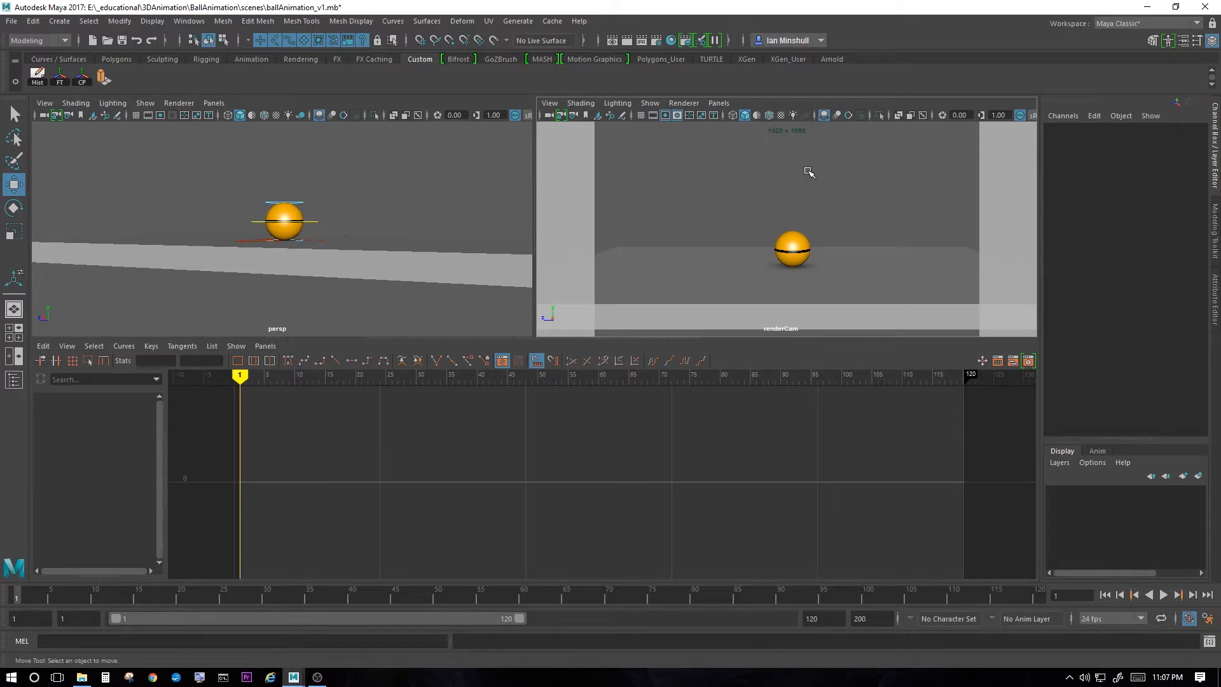
Reframe renderCam in a maximized view with the ball low and centred, placing the camera at about X 13.3, Y 2.1, Z 0.2
left_click_drag(801, 204, 873, 225, "alt")
middle_click_drag(877, 210, 881, 243, "alt")
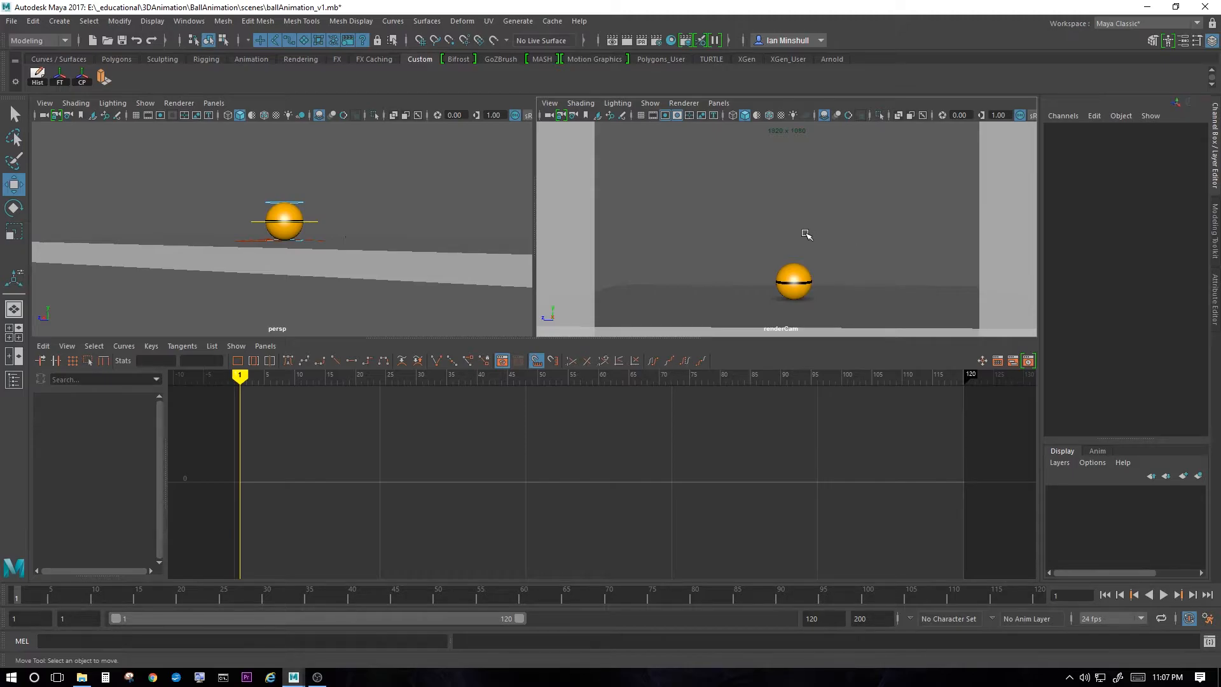
key("space")
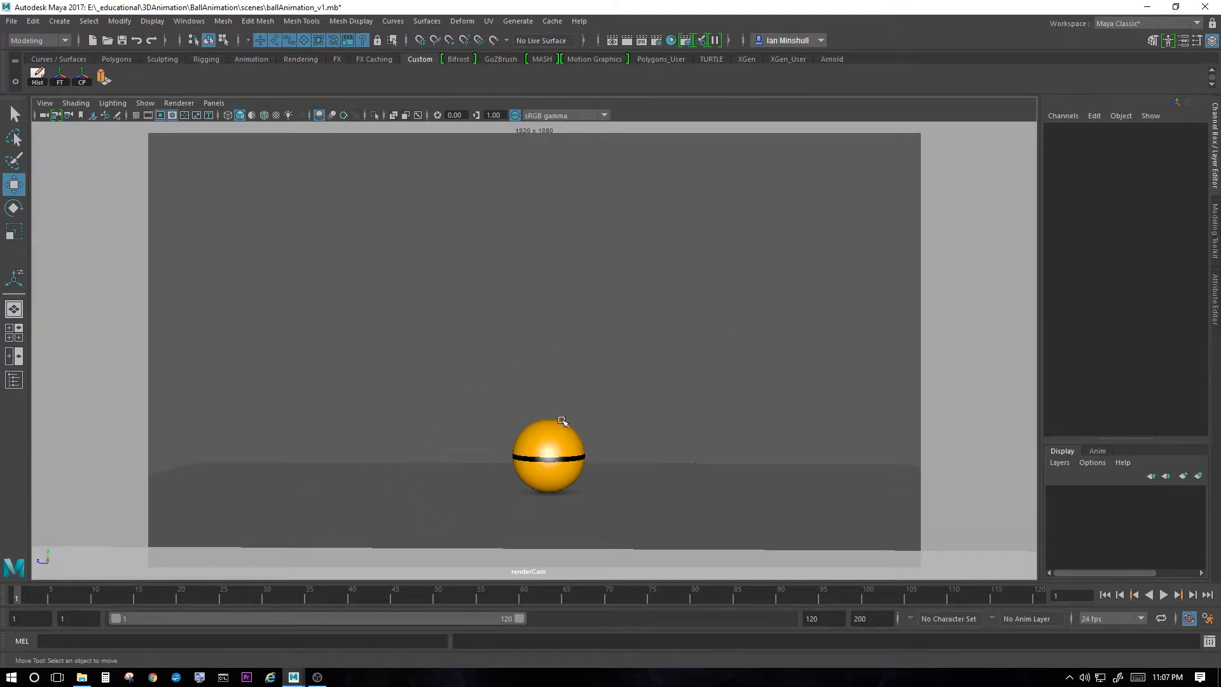
right_click_drag(575, 393, 458, 366, "alt")
key("bracketleft")
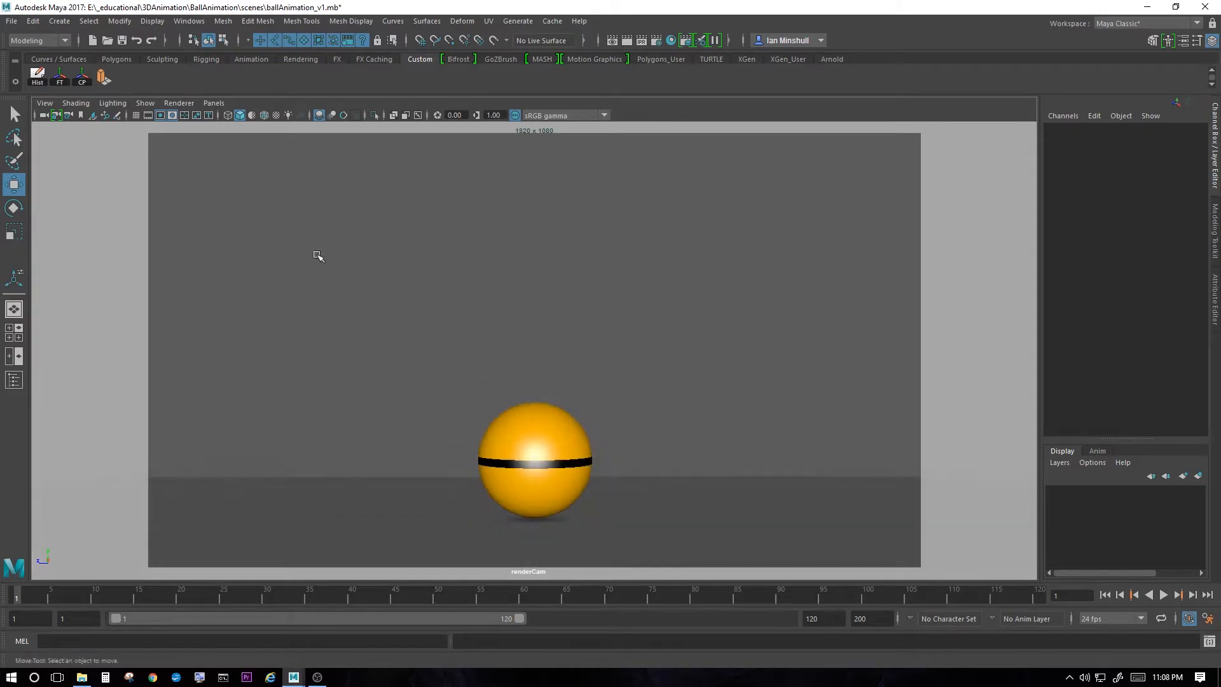
Lock all transform and shape channels of renderCam and deselect the camera
left_click(42, 117)
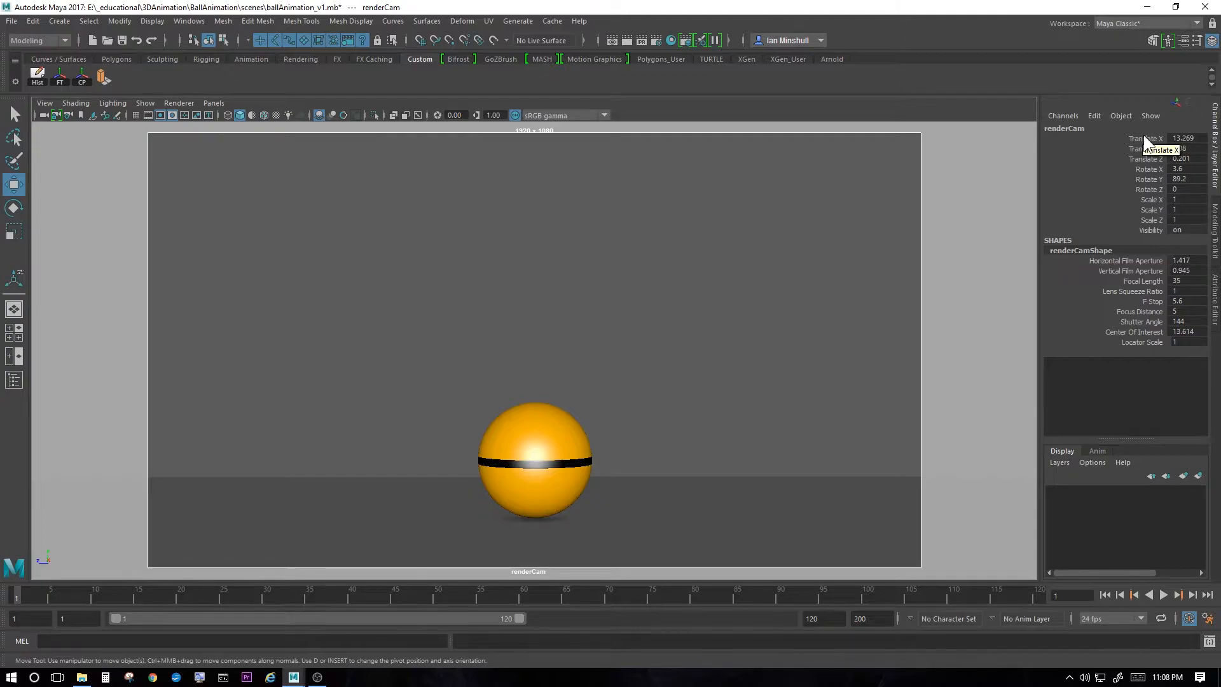
left_click_drag(1144, 135, 1148, 344)
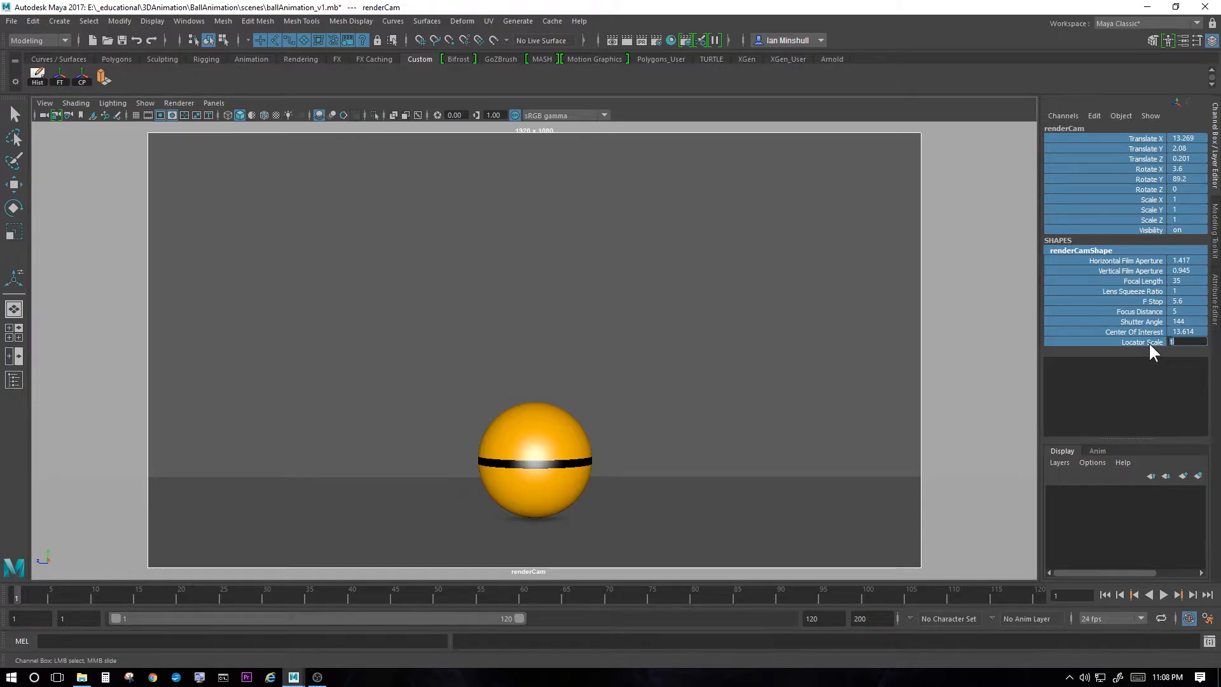
right_click(1144, 177)
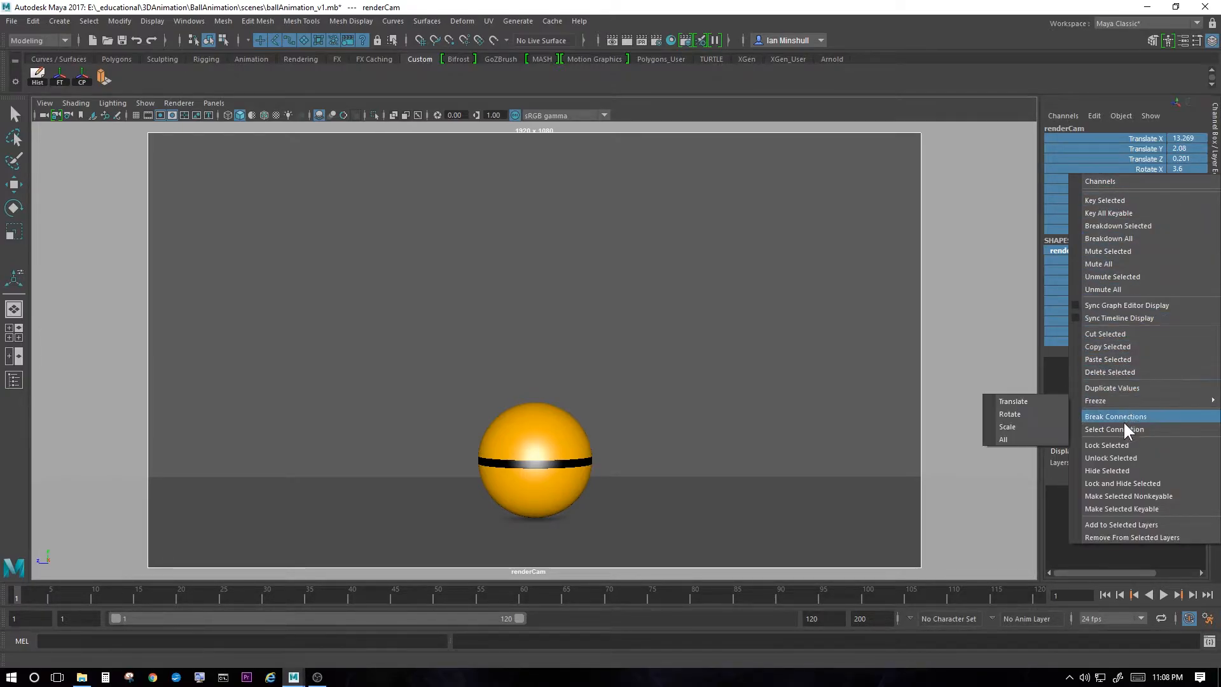
left_click(1109, 447)
key("w")
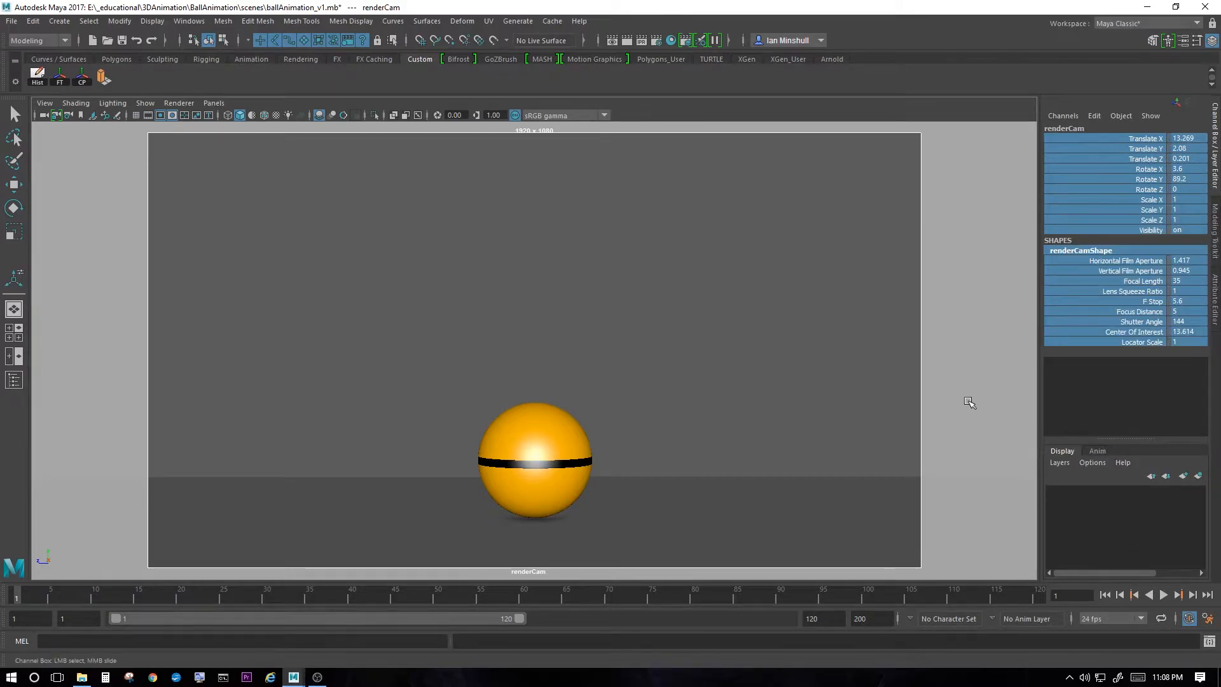
left_click(973, 396)
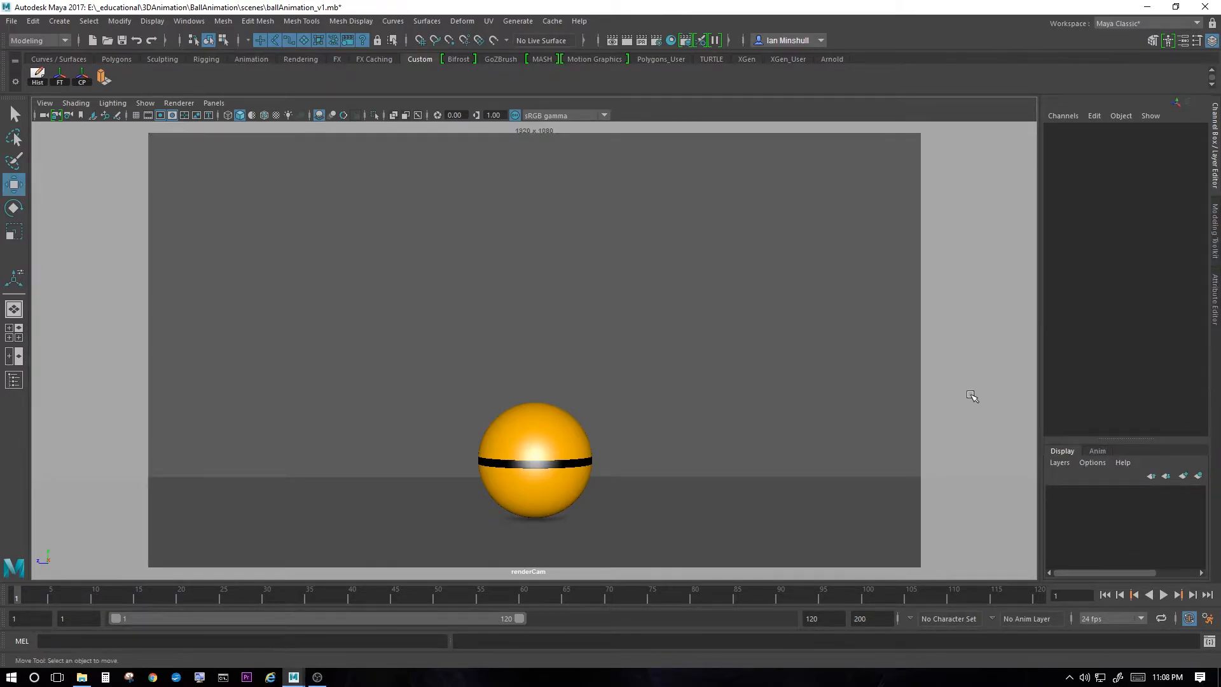
Reselect renderCam, return to the three-pane layout and test the channel lock by trying to orbit the camera view
left_click(43, 116)
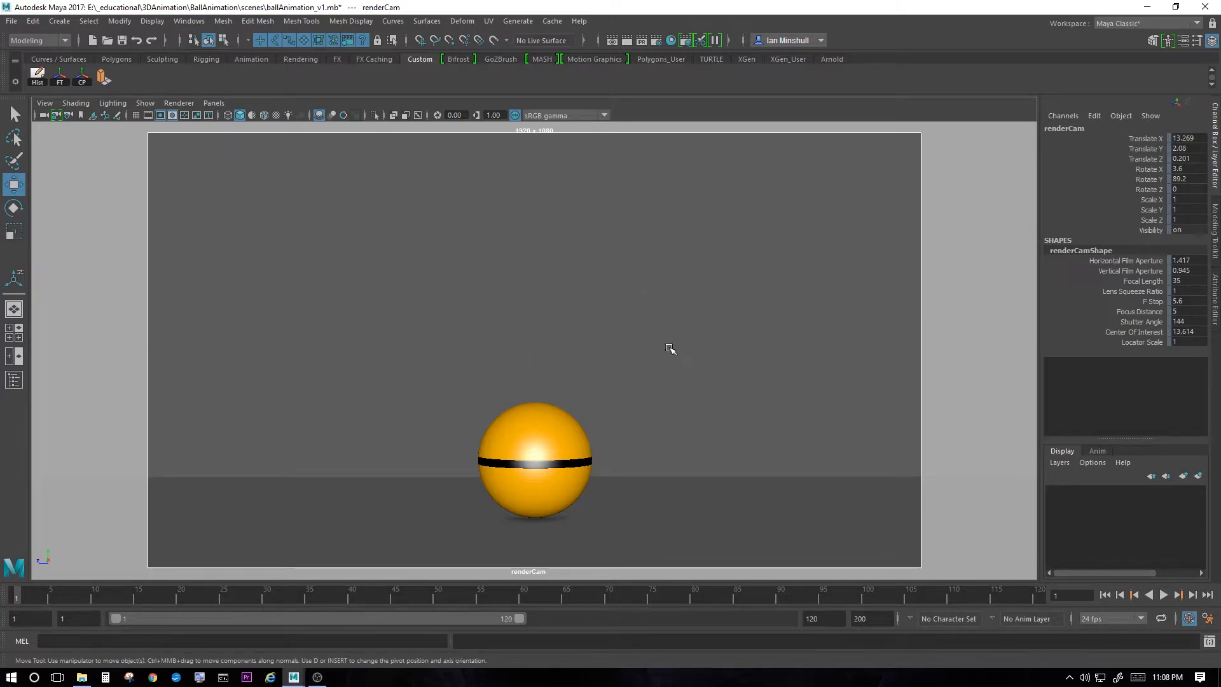
key("space")
left_click_drag(484, 419, 486, 299)
left_click_drag(382, 232, 262, 231, "alt")
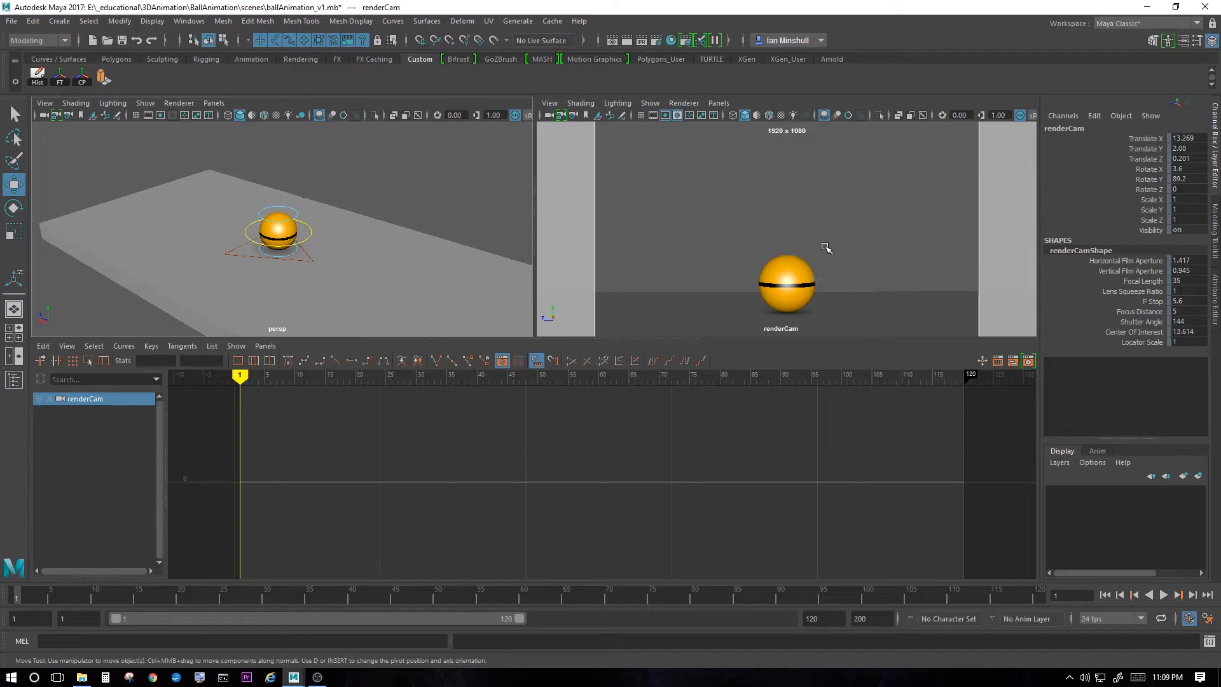
left_click_drag(820, 220, 881, 275, "alt")
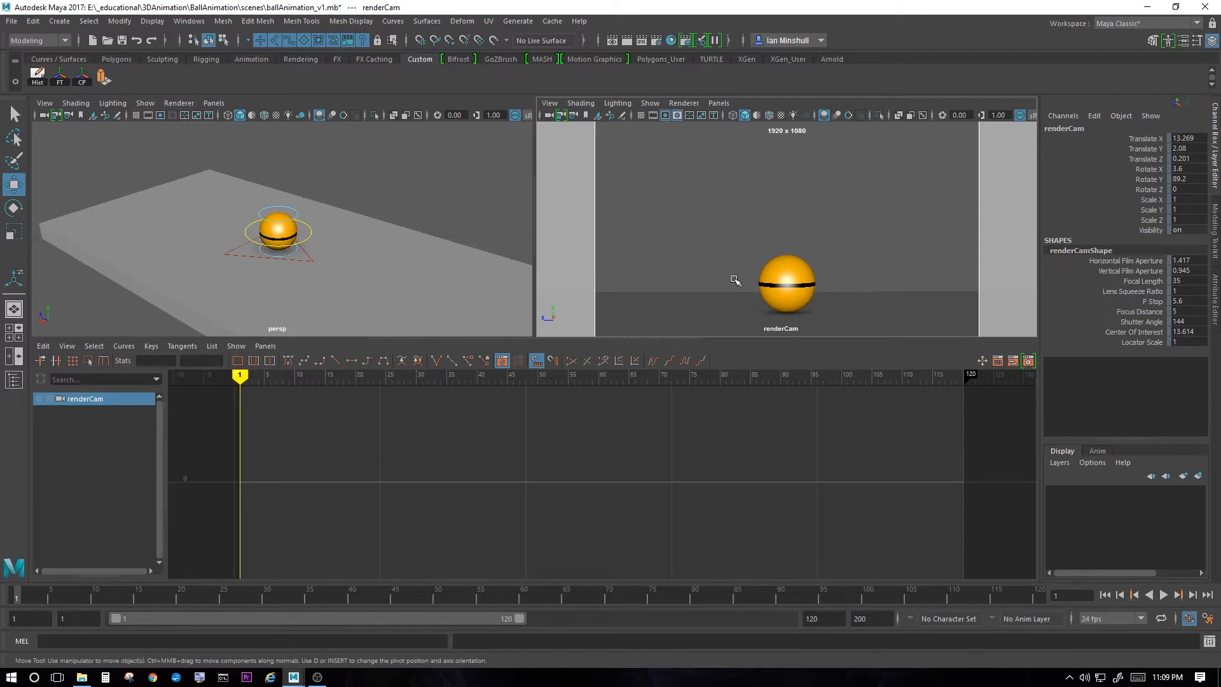
Locate renderCam in the maximized perspective view, try to move it, and return to the three-pane layout
left_click_drag(471, 277, 311, 249, "alt")
key("space")
left_click_drag(721, 387, 153, 322, "alt")
right_click_drag(407, 369, 712, 439, "alt")
left_click_drag(560, 346, 210, 324, "alt")
right_click_drag(499, 343, 375, 286, "alt")
left_click_drag(375, 286, 332, 308, "alt")
left_click_drag(255, 237, 303, 230, "alt")
left_click_drag(237, 198, 126, 293)
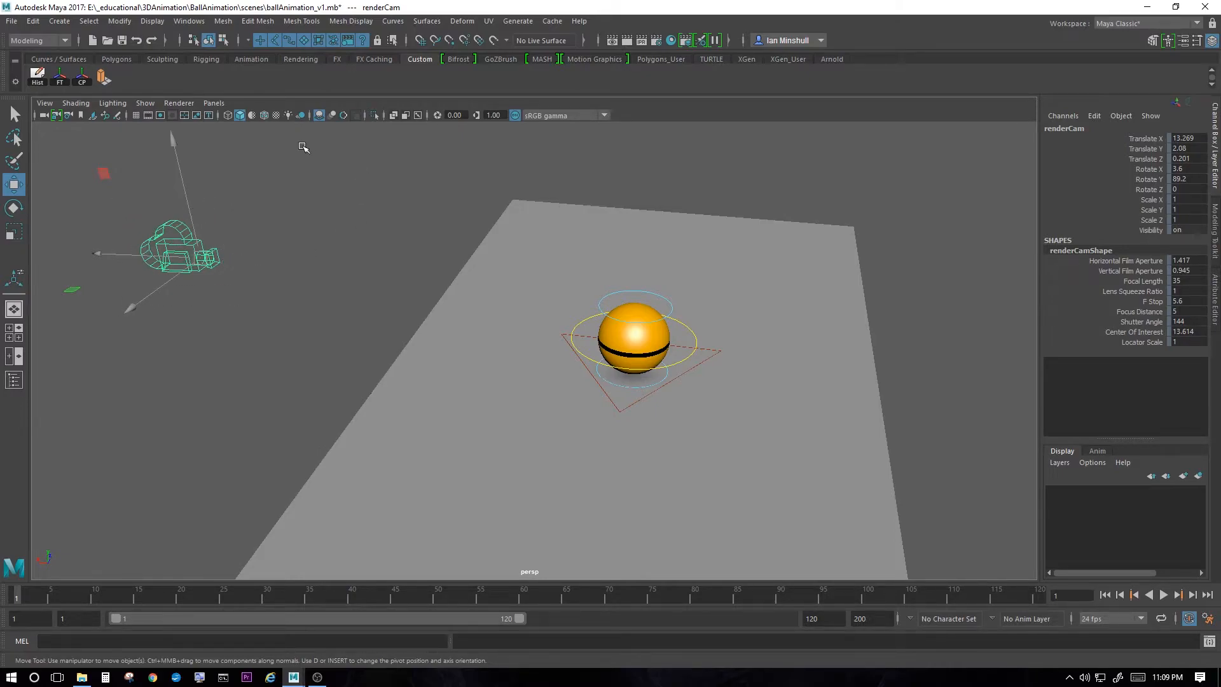
left_click_drag(529, 203, 471, 188, "alt")
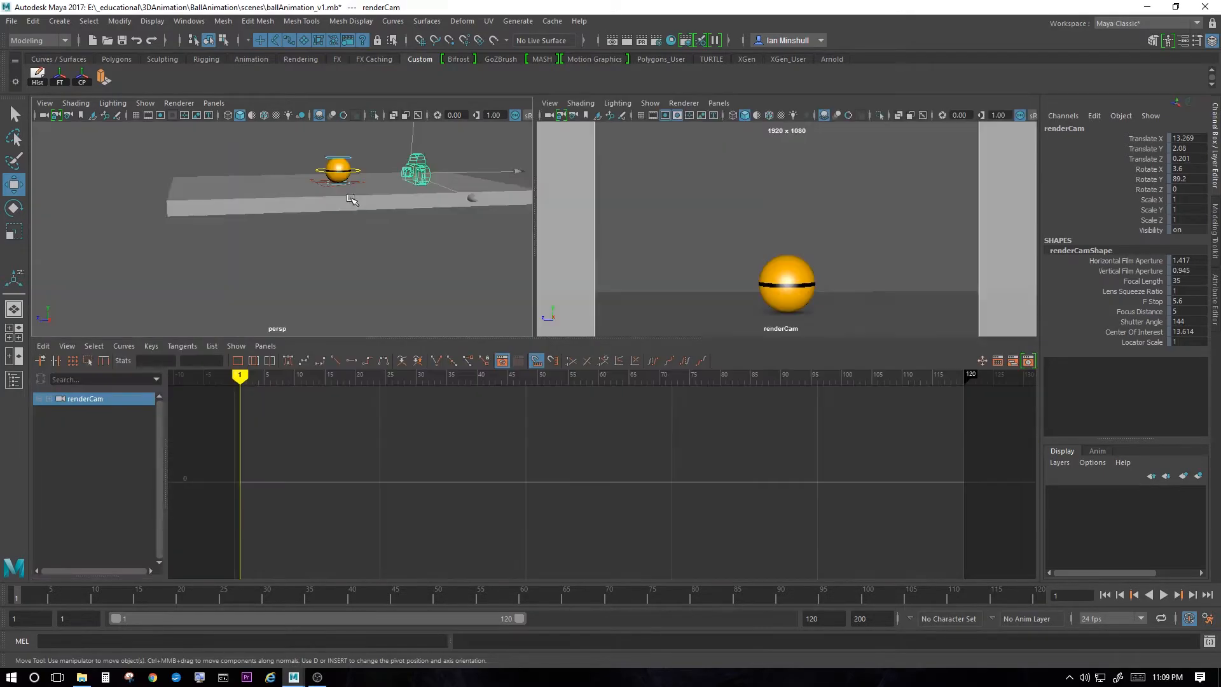
Select the platform cube and examine it with the ball from several angles in the perspective view
left_click(376, 218)
left_click_drag(375, 218, 366, 171, "alt")
right_click_drag(366, 171, 466, 179, "alt")
left_click_drag(308, 169, 316, 166, "alt")
middle_click_drag(321, 166, 346, 138, "alt")
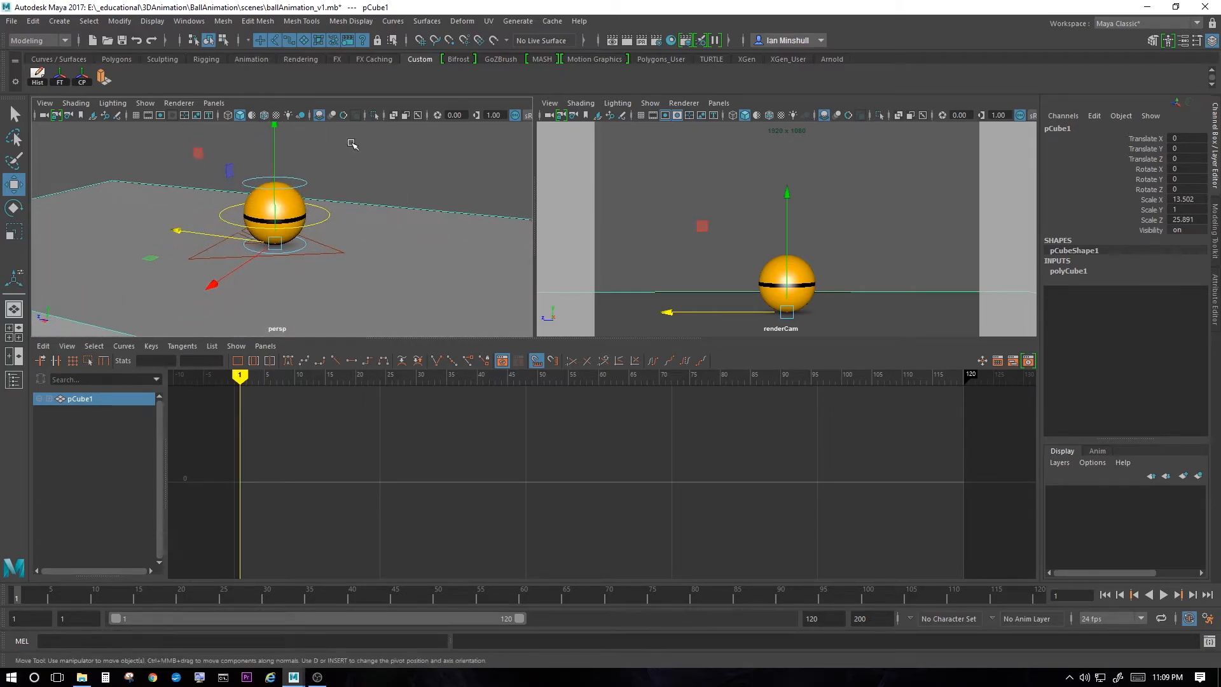
left_click(431, 190)
left_click_drag(445, 243, 404, 234, "alt")
left_click(420, 225)
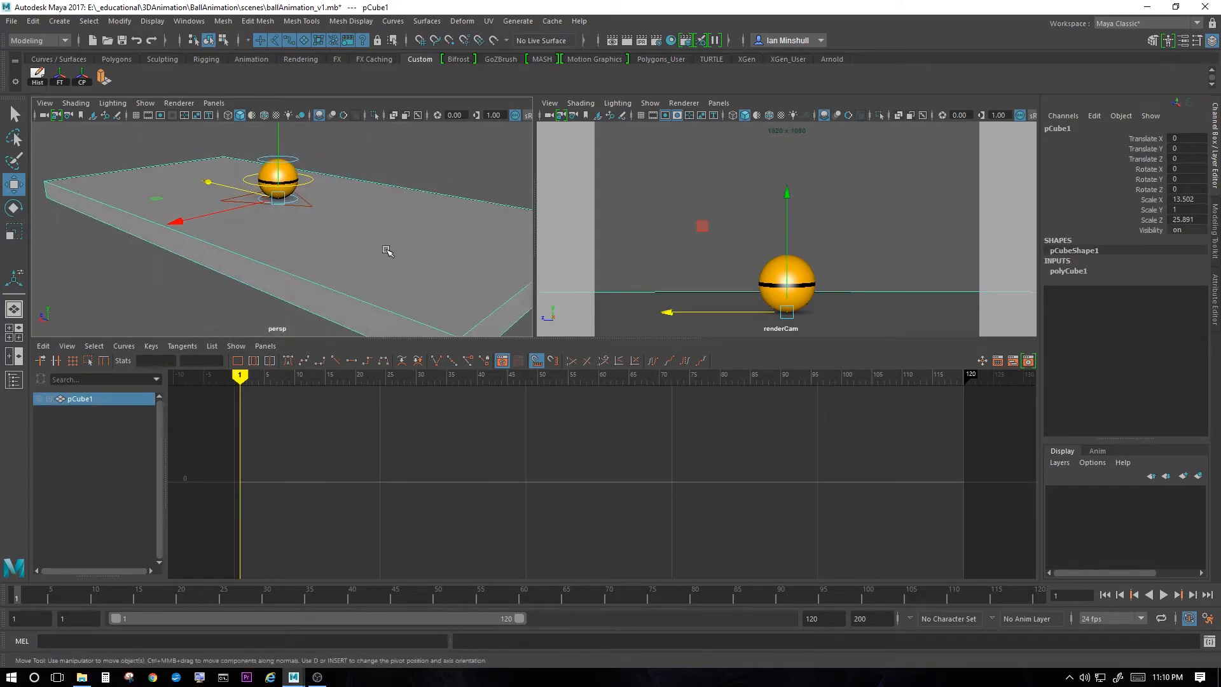
left_click_drag(367, 289, 393, 234, "alt")
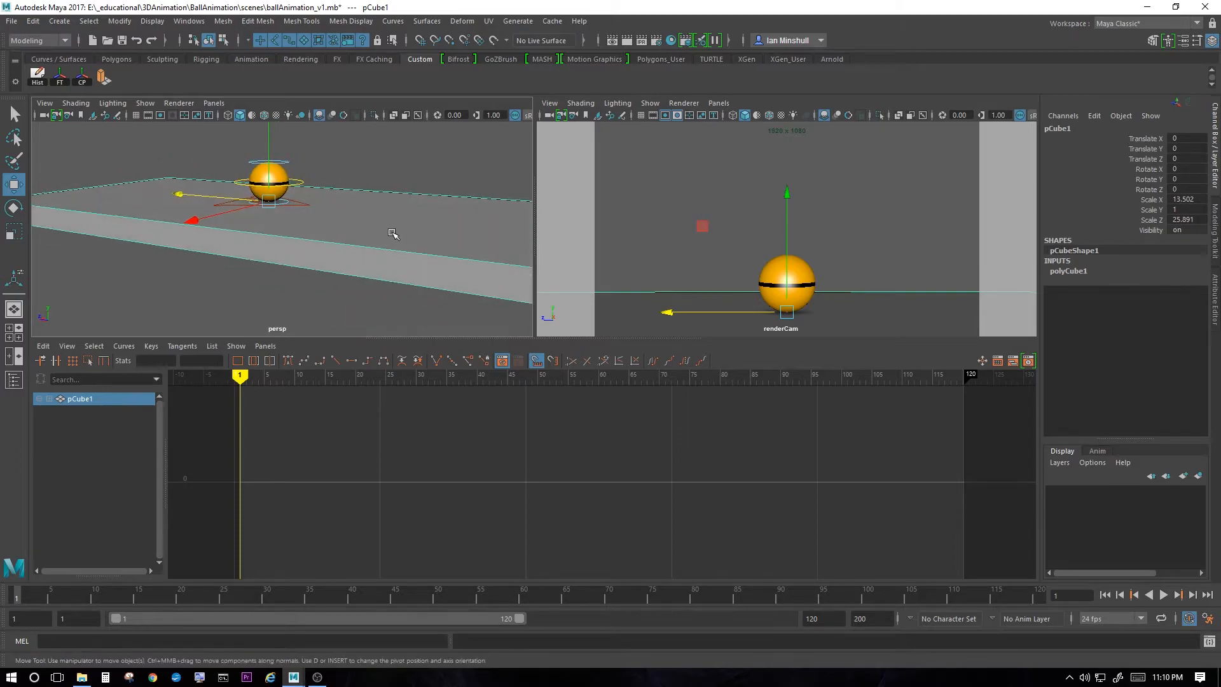
right_click_drag(393, 234, 223, 174, "alt")
middle_click_drag(213, 129, 195, 189, "alt")
left_click_drag(166, 221, 229, 210, "alt")
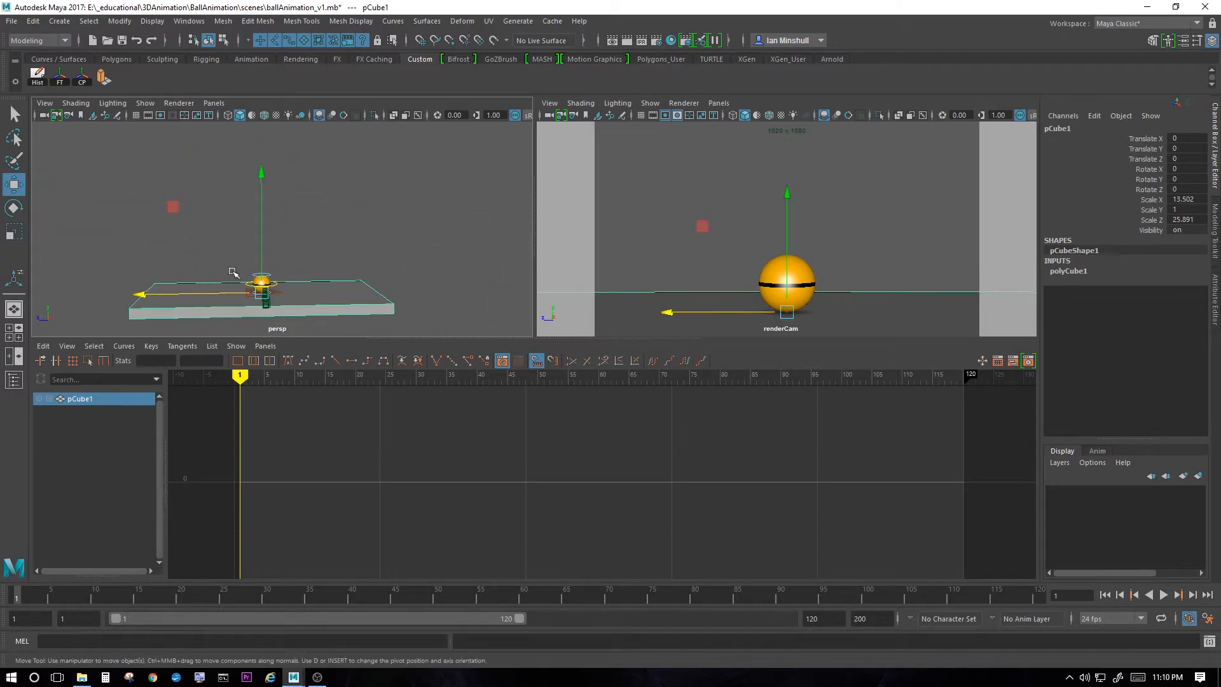
left_click_drag(308, 259, 322, 238, "alt")
right_click_drag(321, 238, 426, 259, "alt")
Create a display layer containing the platform cube and test it by toggling the layer's visibility
left_click(445, 164)
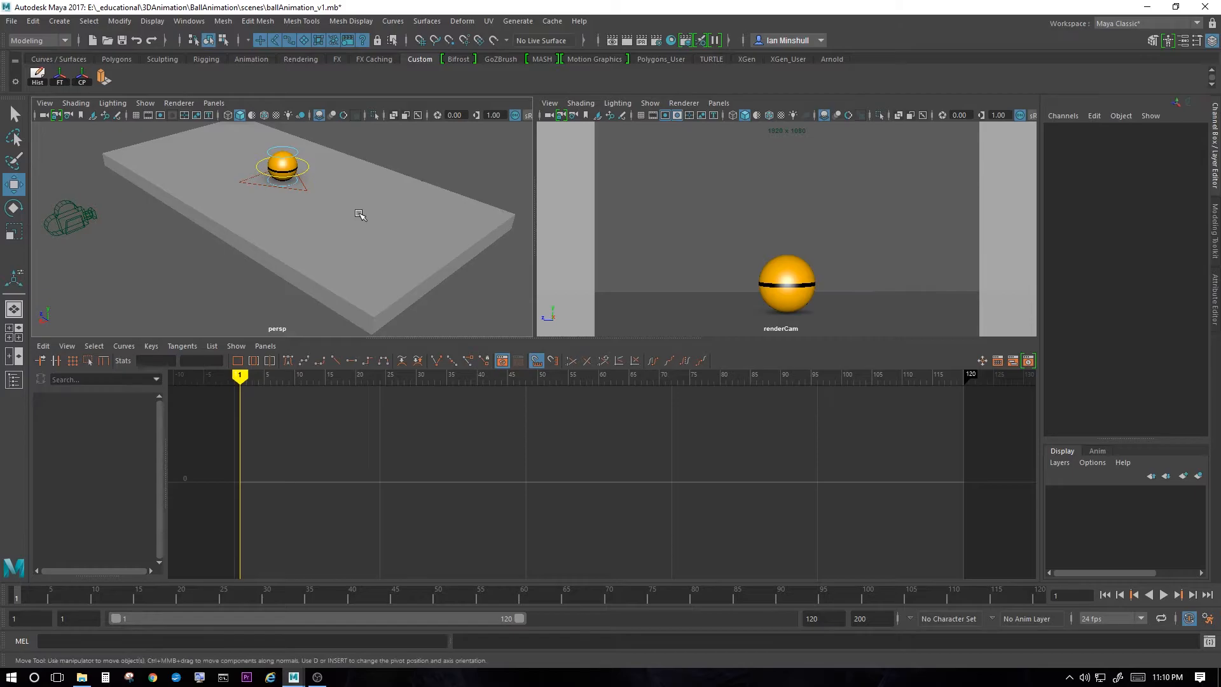
left_click(359, 215)
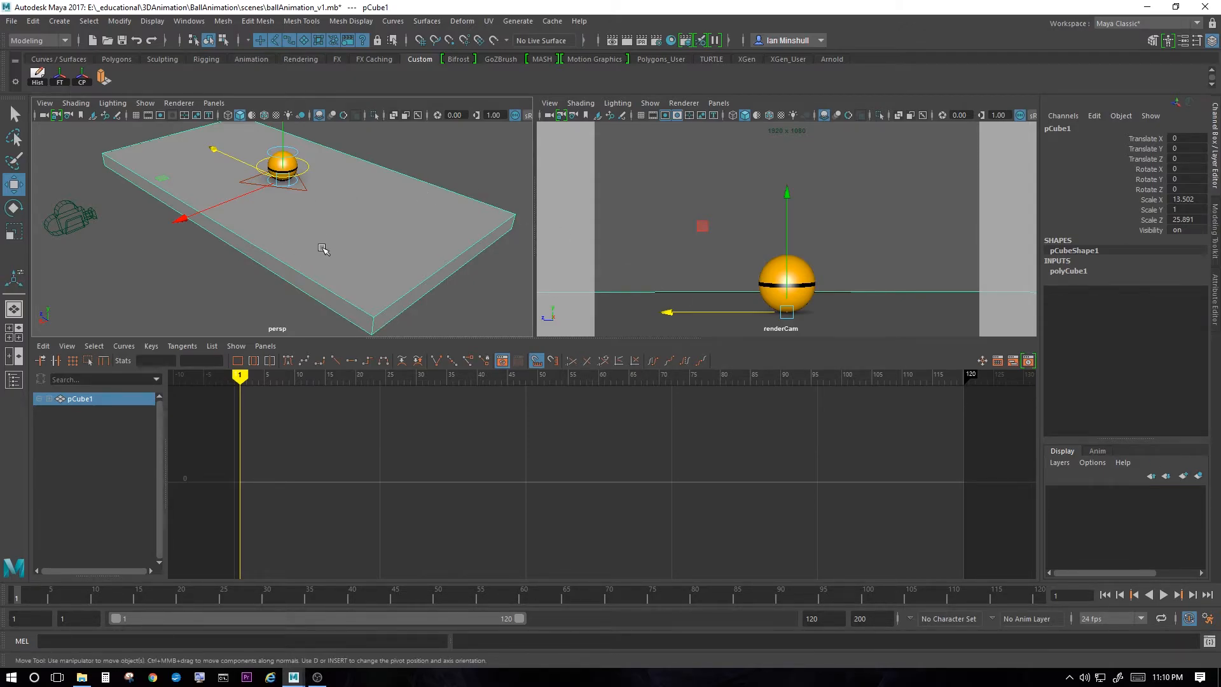
left_click(1199, 477)
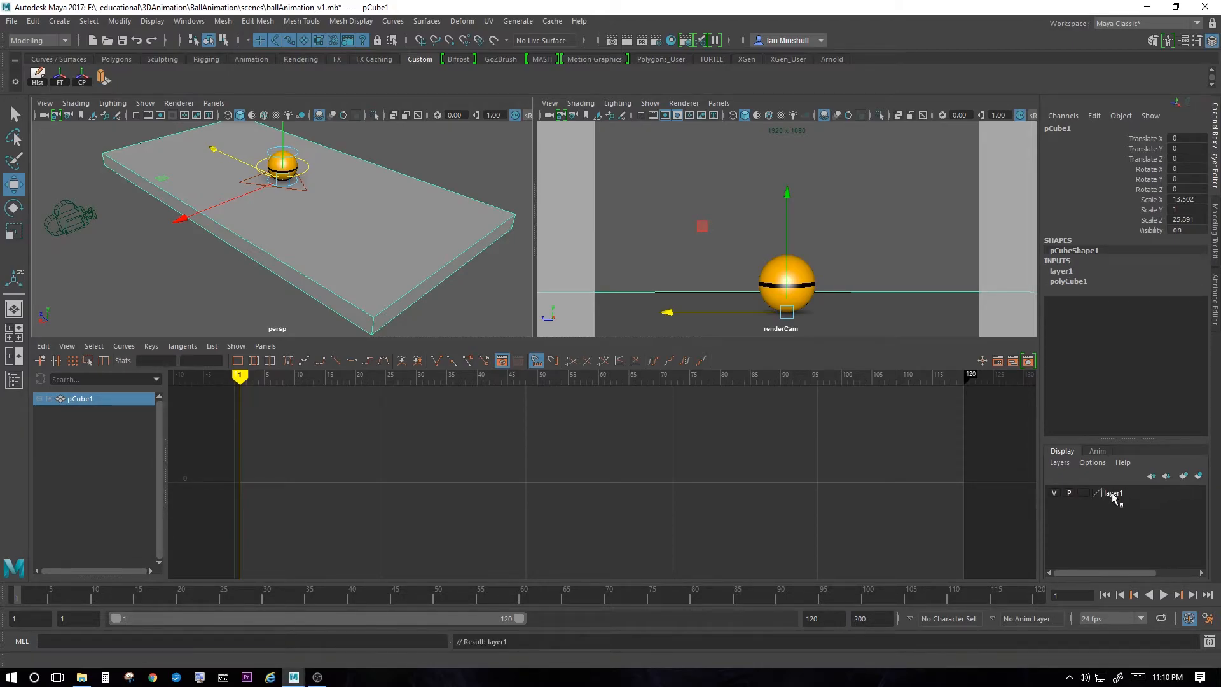
left_click(875, 209)
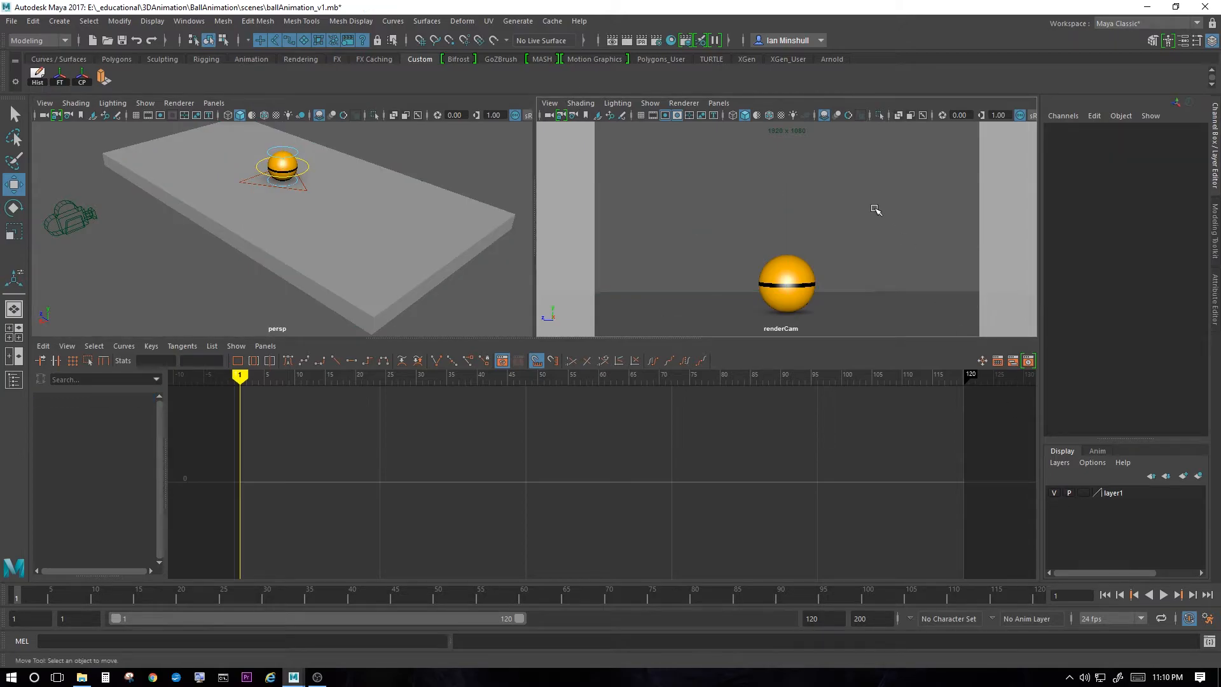
left_click(1054, 492)
left_click(1054, 493)
left_click(1054, 492)
left_click(1054, 492)
Rename the platform cube's display layer to layer_floor
double_click(1135, 492)
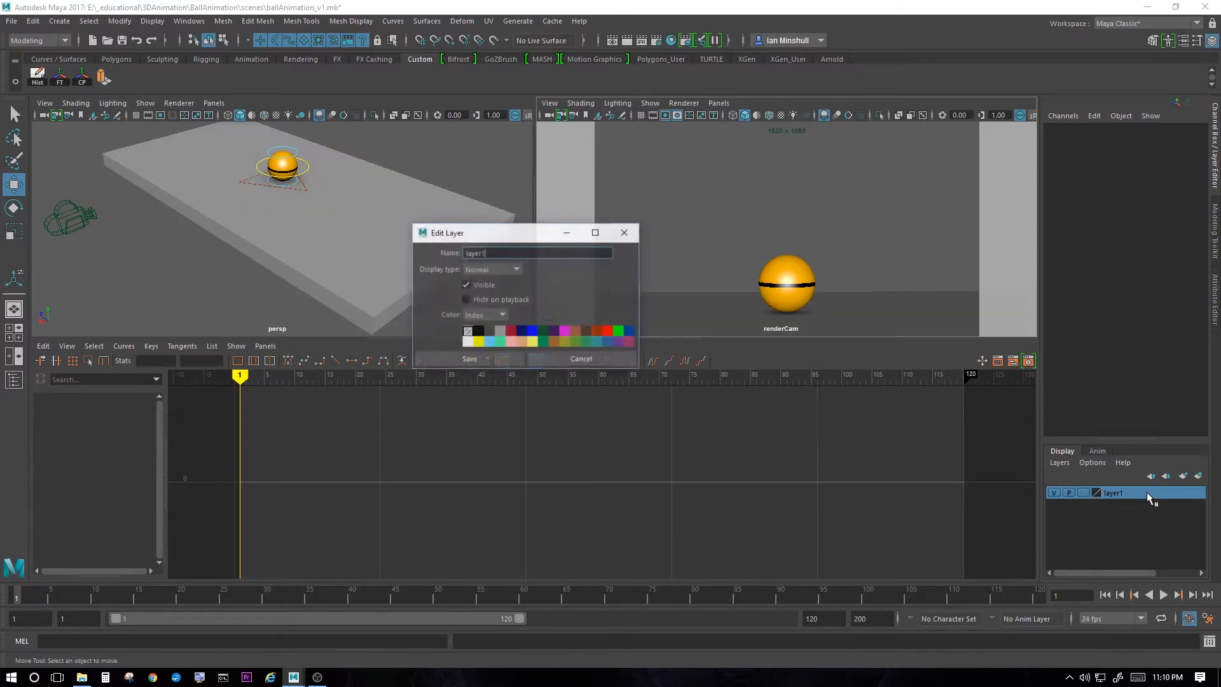
type("_floor")
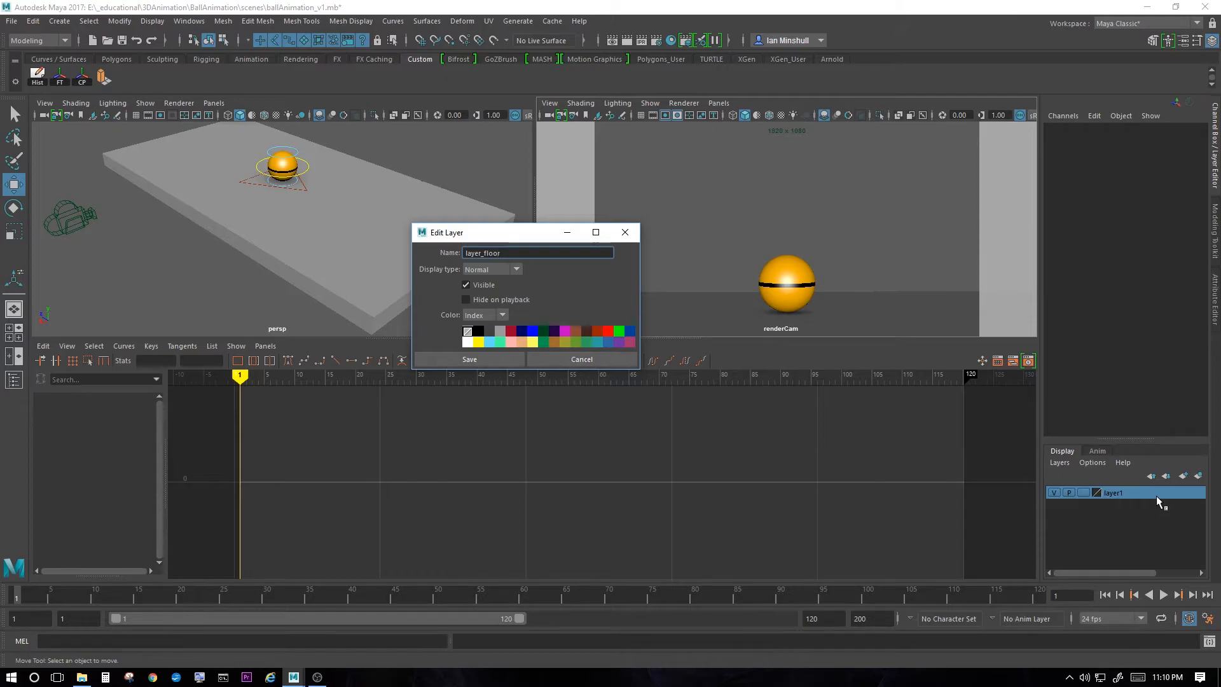
left_click(468, 360)
Set the display type of layer_floor to Reference so the floor cannot be selected
left_click_drag(270, 257, 310, 243, "alt")
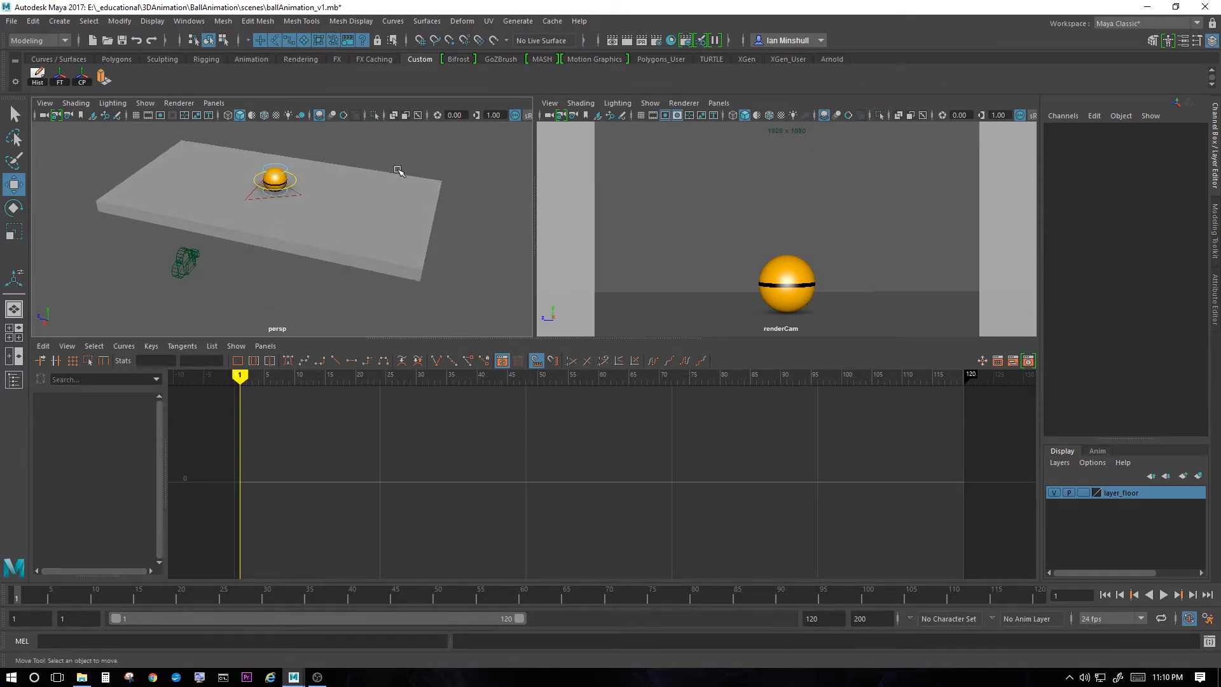
left_click_drag(382, 141, 286, 210)
right_click_drag(312, 191, 417, 407, "alt")
left_click_drag(394, 277, 360, 212, "alt")
left_click(693, 259)
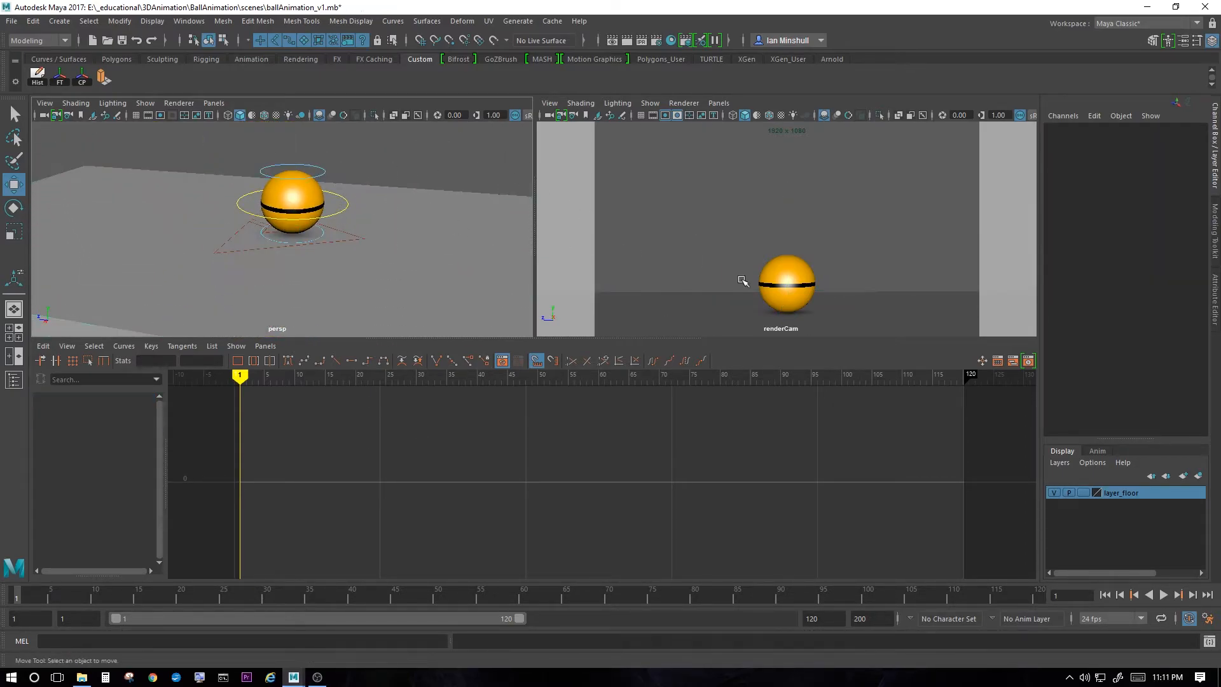
left_click(1083, 494)
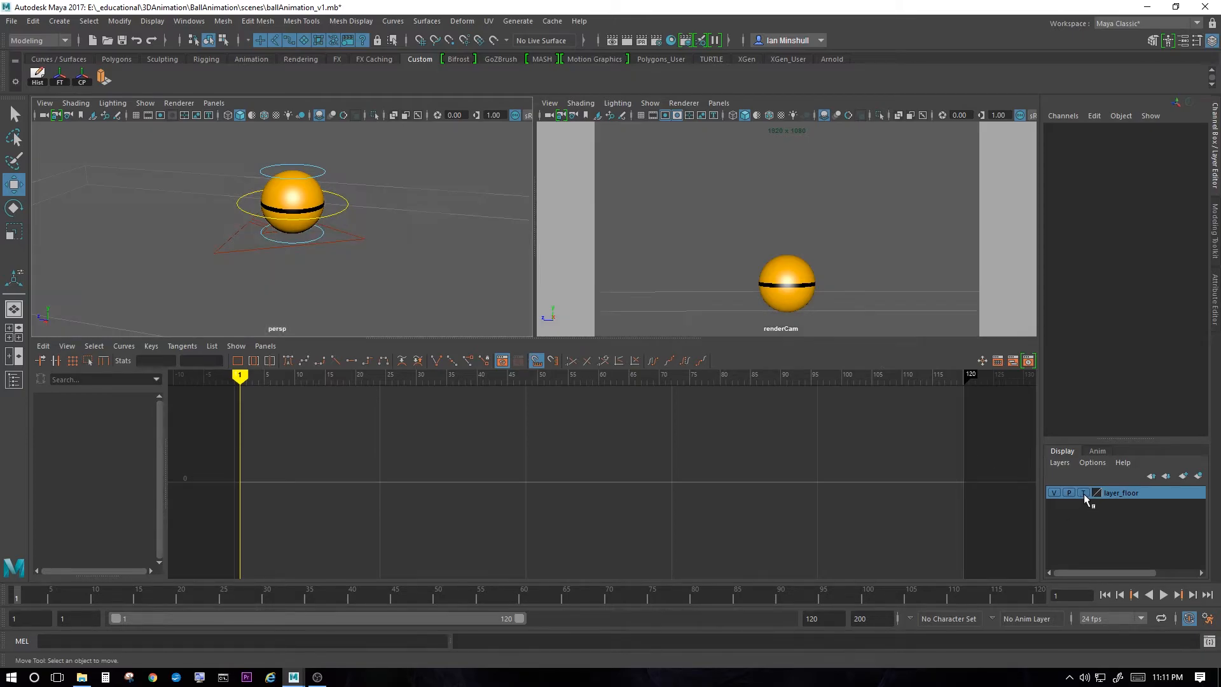
left_click(1083, 494)
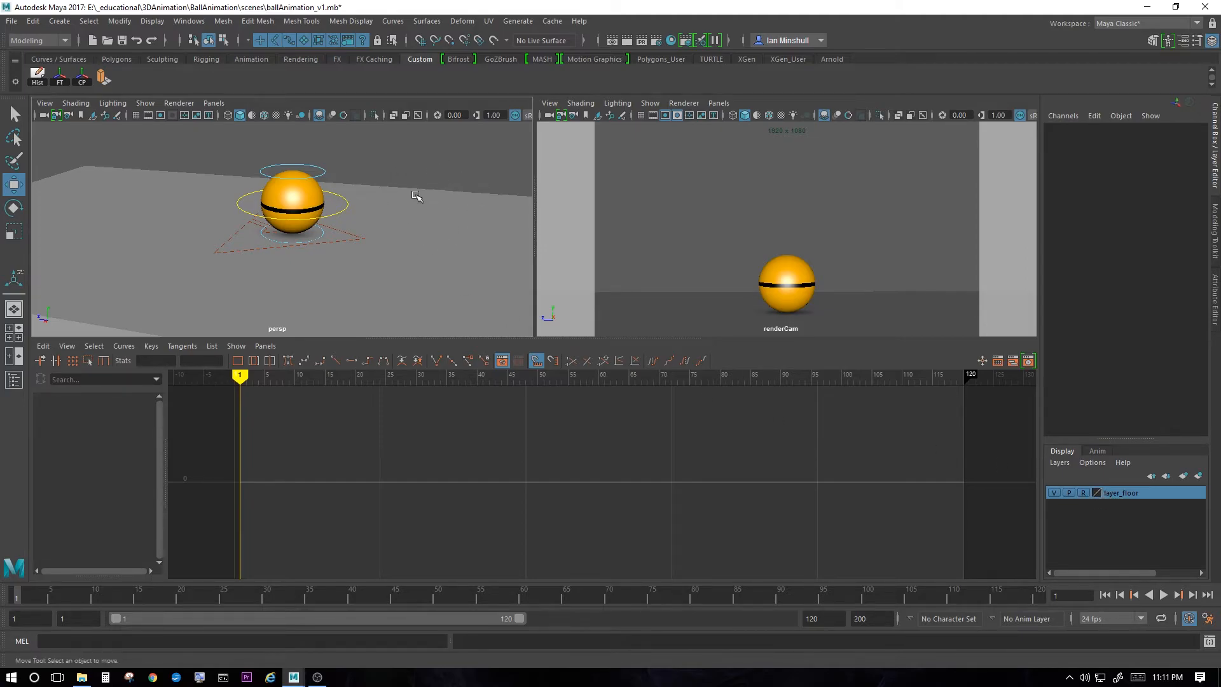
Test the floor's reference state by selecting over it and the ball controls in the perspective view, and clear the selection
left_click_drag(456, 207, 407, 258)
left_click_drag(432, 159, 262, 248)
left_click_drag(368, 249, 332, 141)
left_click_drag(270, 151, 364, 136)
left_click_drag(375, 248, 346, 241, "alt")
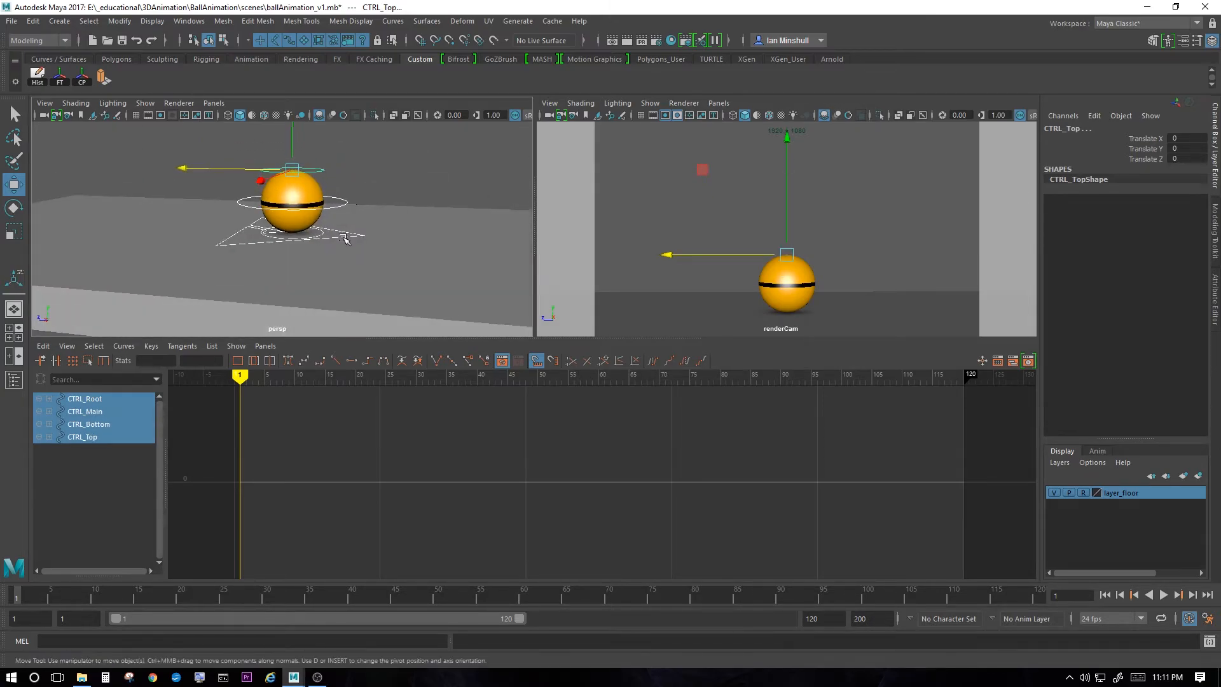
left_click_drag(399, 179, 339, 194, "alt")
left_click(344, 191)
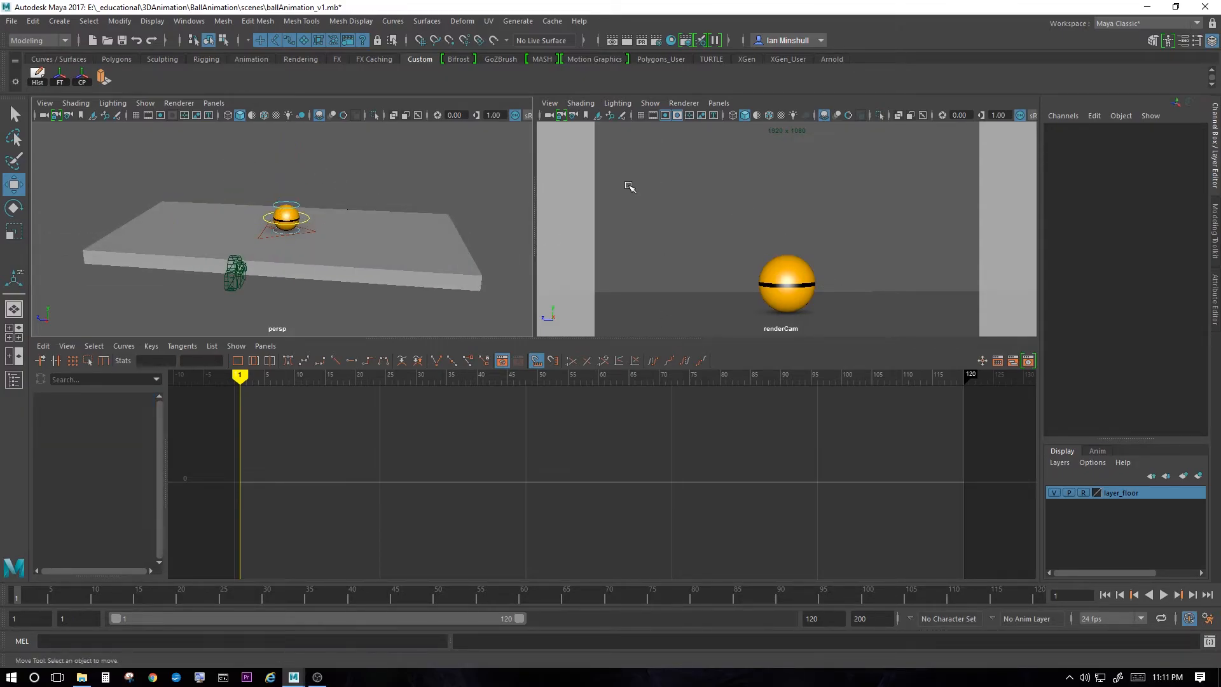
Enlarge the two viewports above the Graph Editor and hide all object types in the renderCam view
left_click_drag(557, 338, 558, 402)
left_click_drag(381, 191, 267, 286)
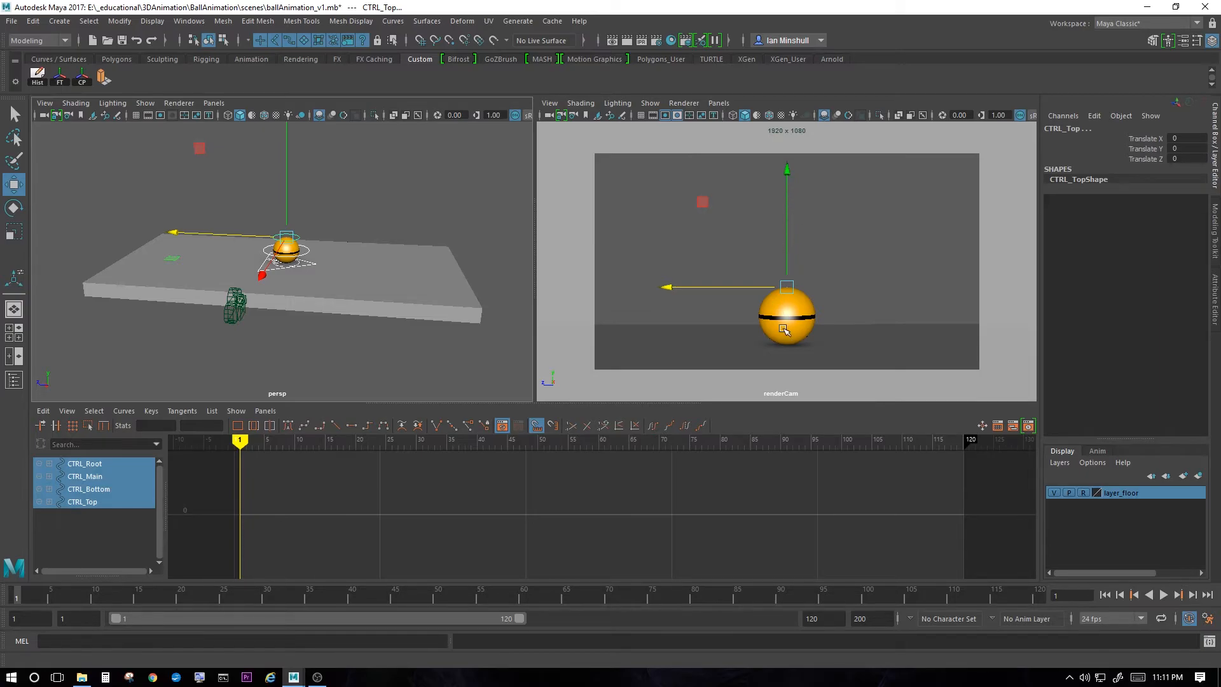
left_click(652, 105)
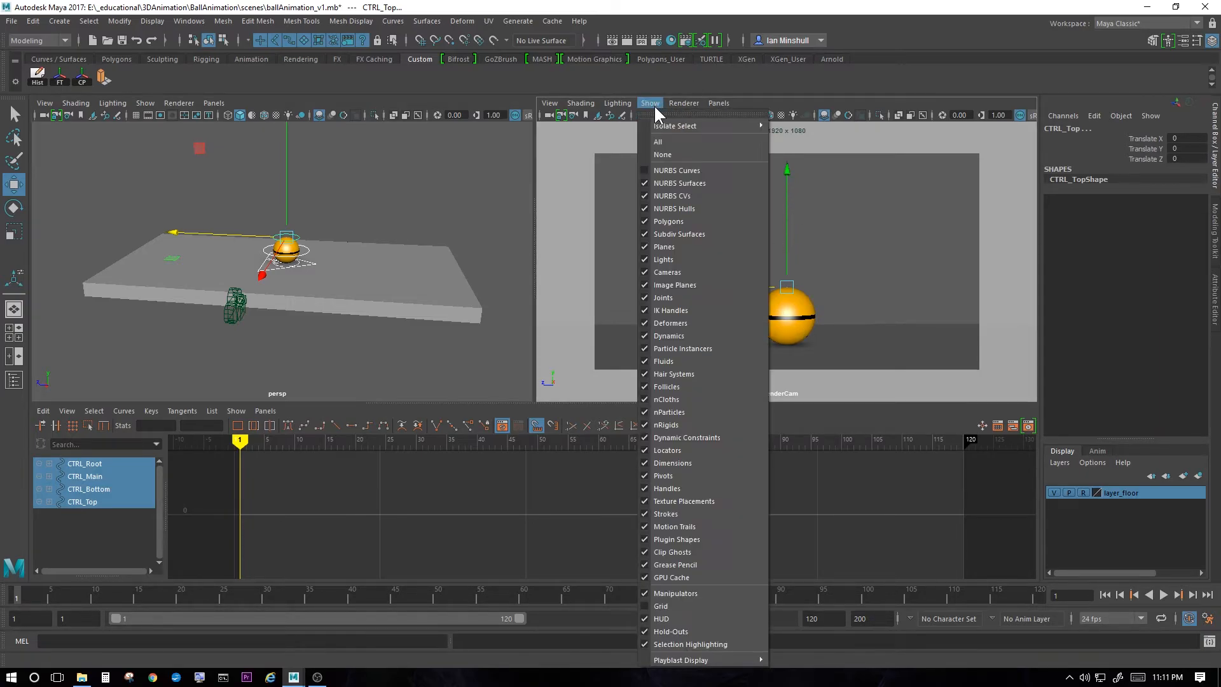
left_click(672, 154)
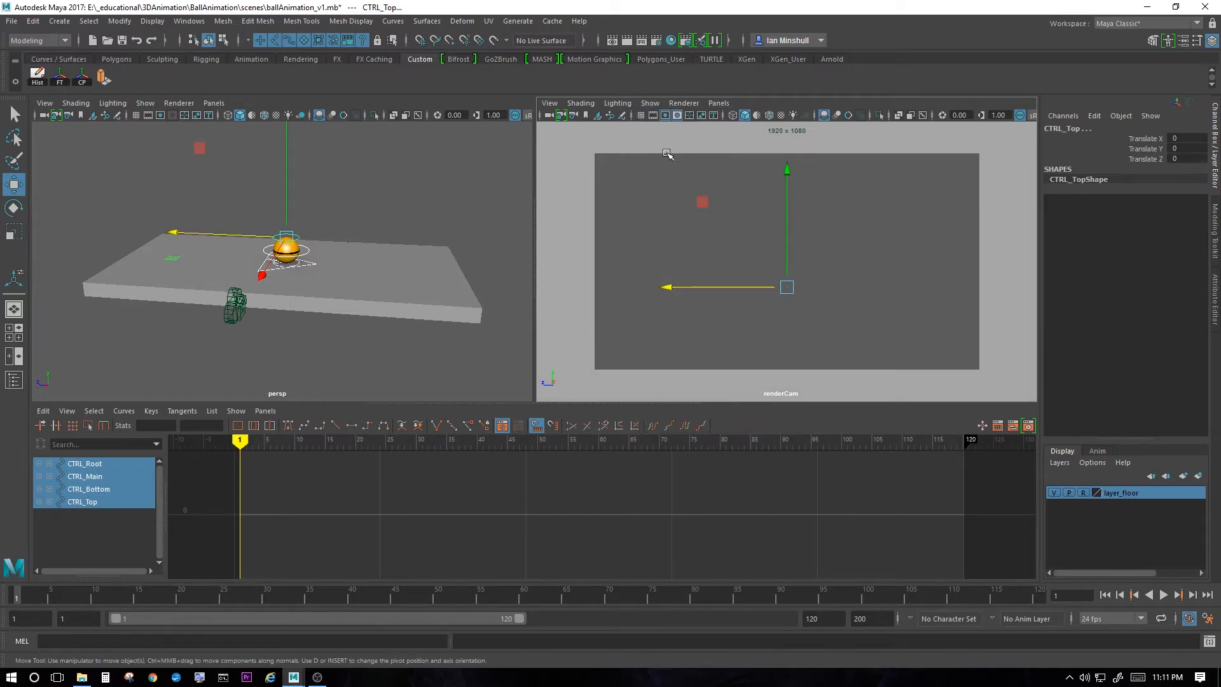
left_click(667, 154)
left_click(651, 103)
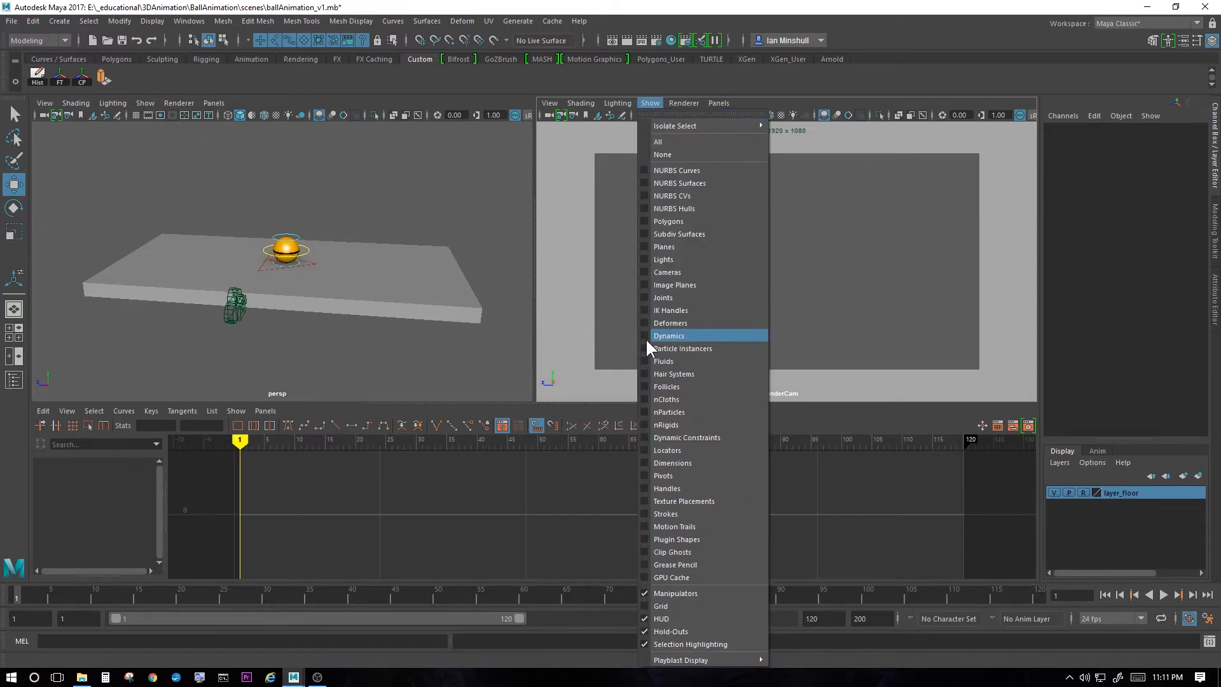
left_click(663, 476)
left_click(650, 103)
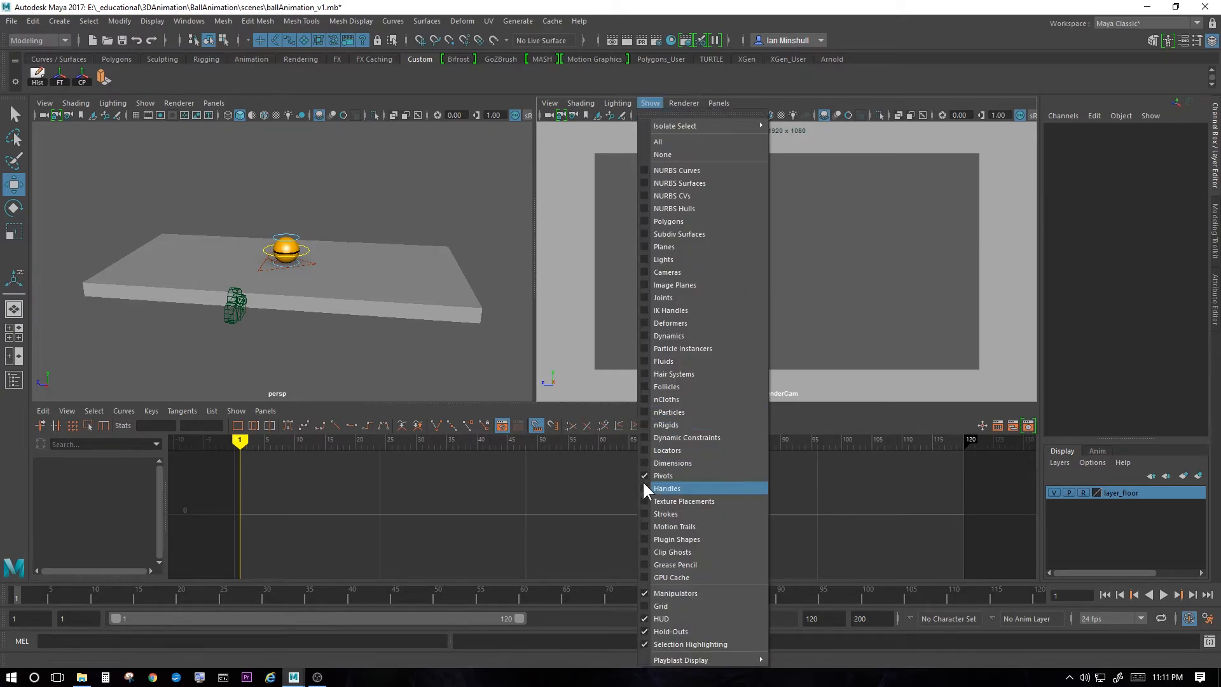
left_click(644, 481)
Turn off manipulators and display only polygon objects in the renderCam view
left_click(650, 103)
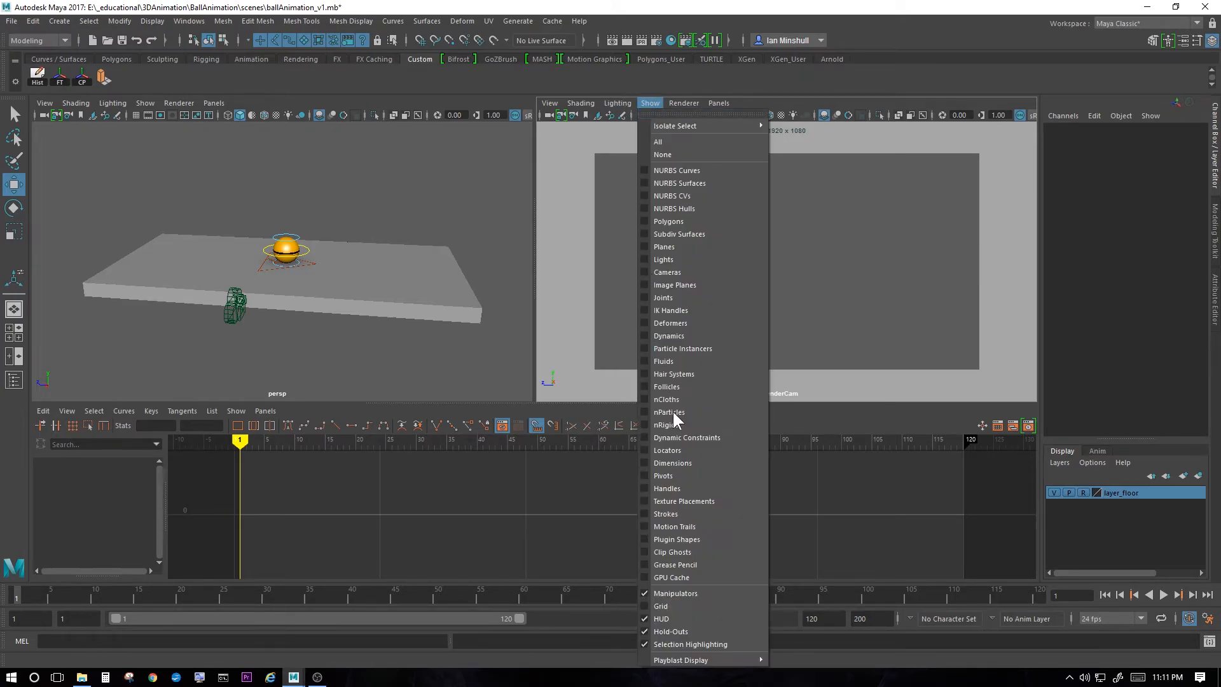
left_click(662, 115)
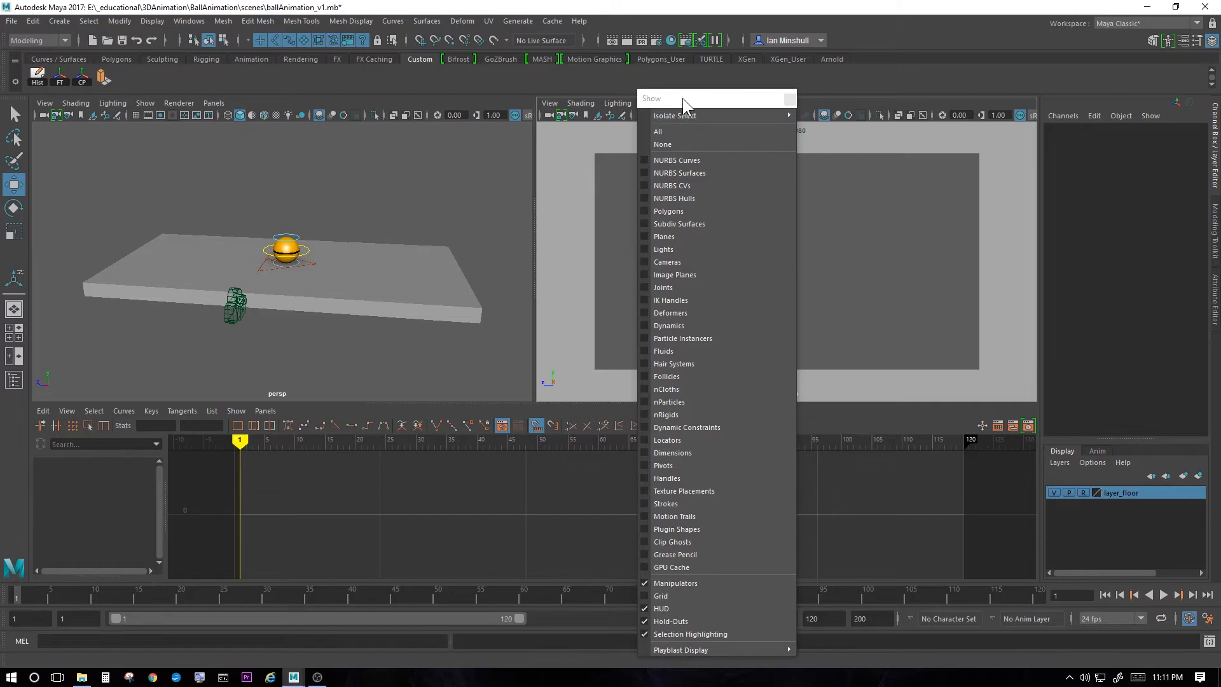
left_click_drag(682, 98, 666, 39)
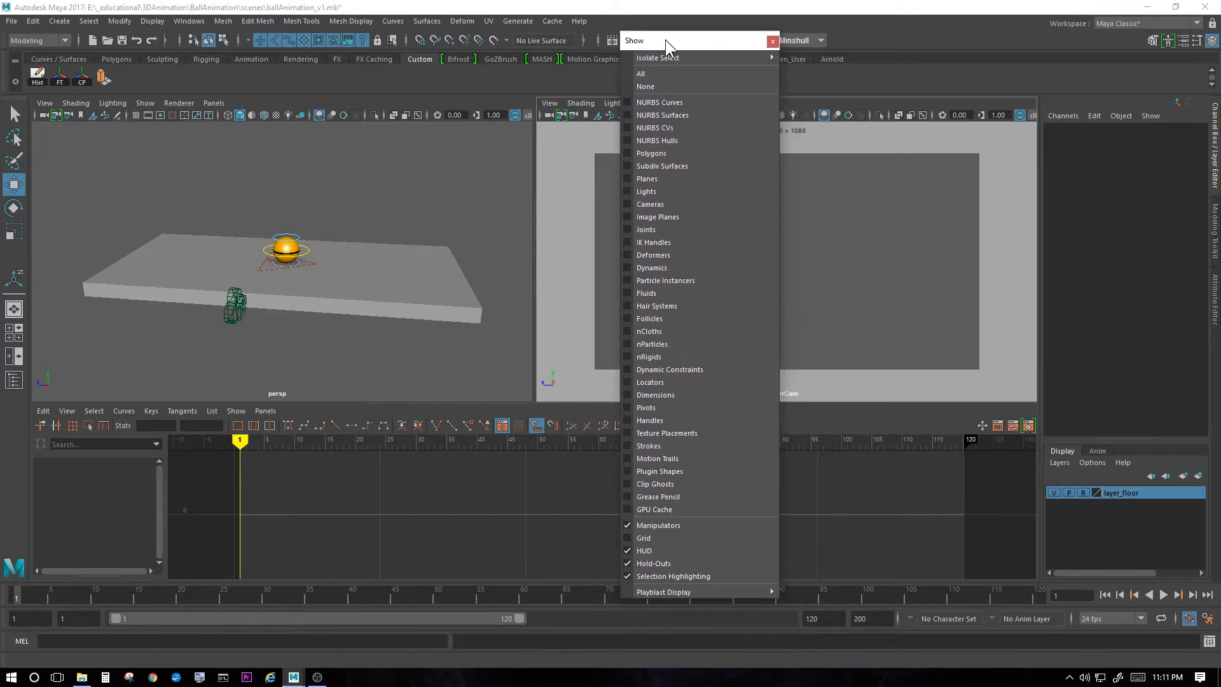
left_click(632, 525)
left_click(643, 152)
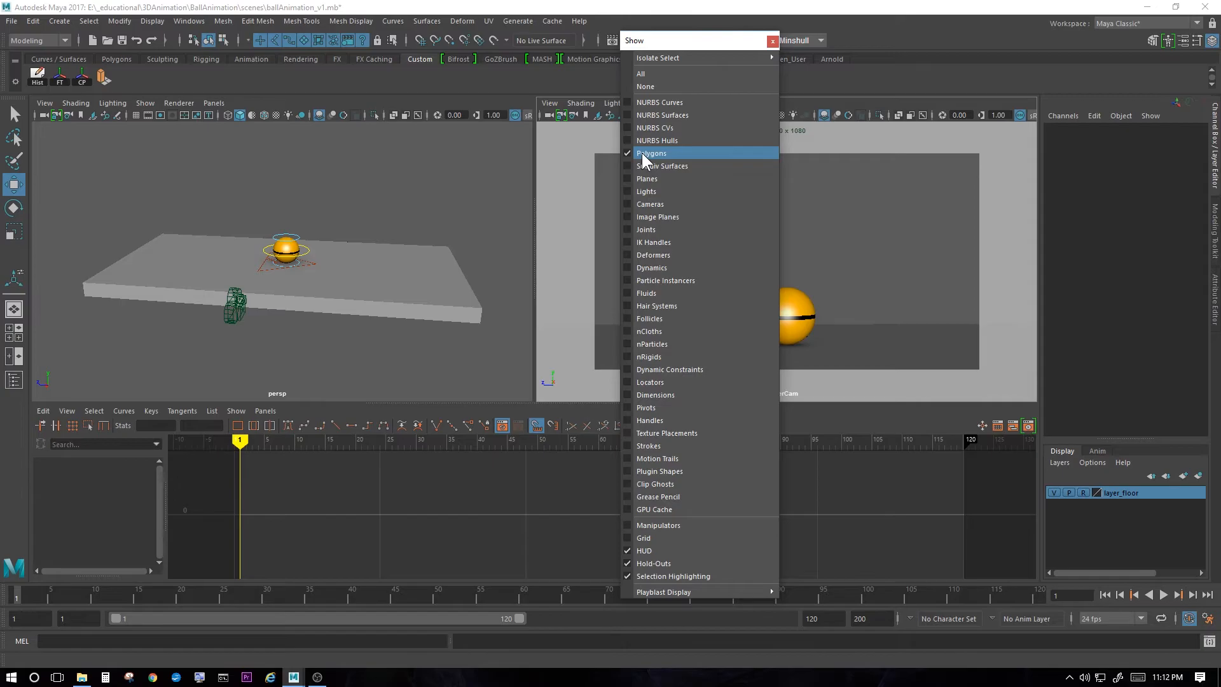
left_click(772, 40)
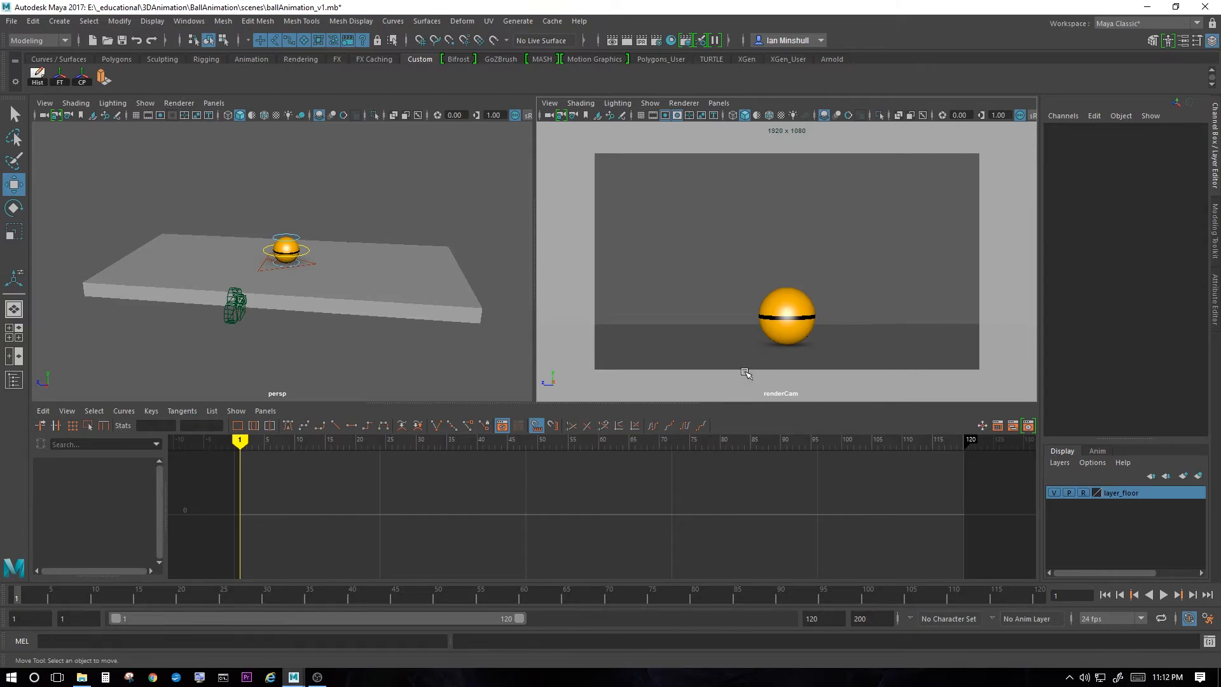
Raise the ball's CTRL_Root control about 1 unit to test the polygon-only renderCam view, and undo the move
left_click(650, 103)
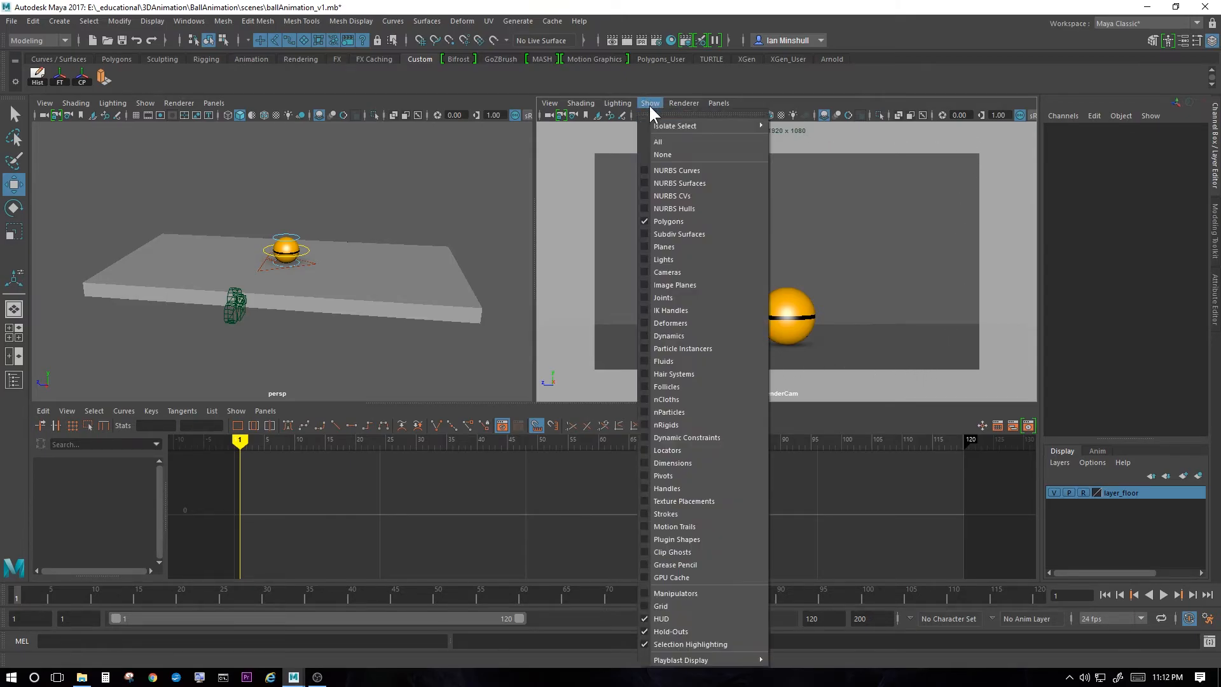
left_click_drag(333, 191, 267, 289)
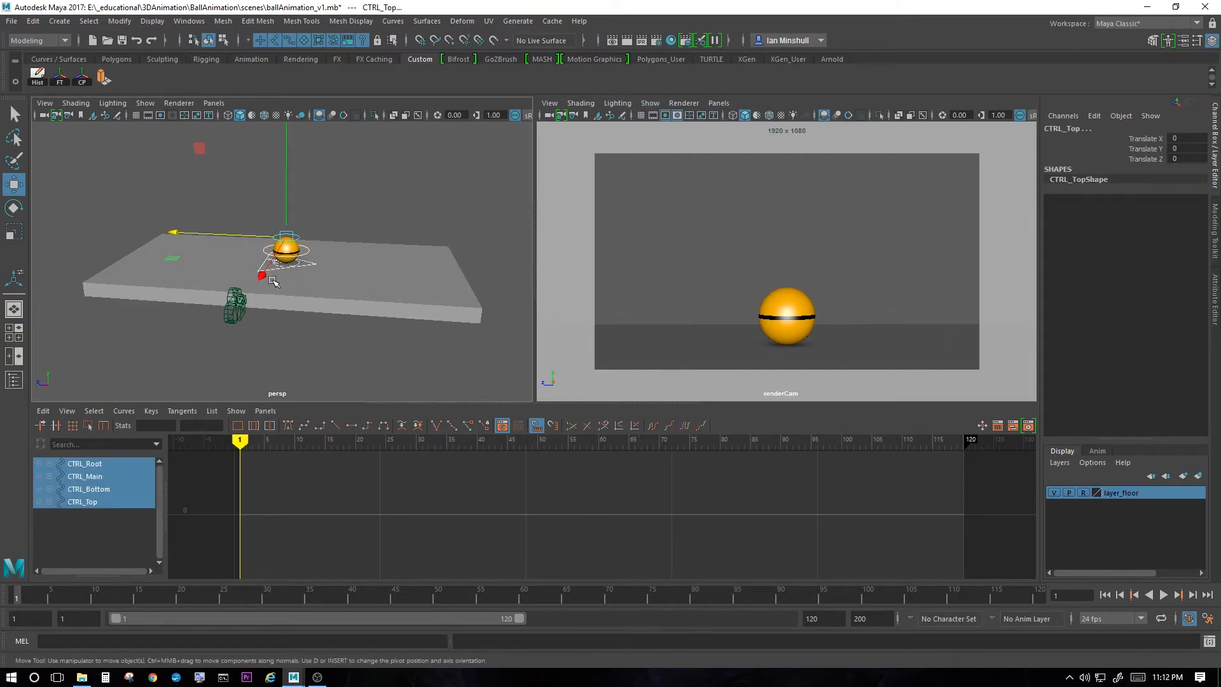
left_click(312, 261)
mouse_move(287, 231)
left_mouse_down()
mouse_move(287, 213)
mouse_move(288, 231)
left_mouse_up()
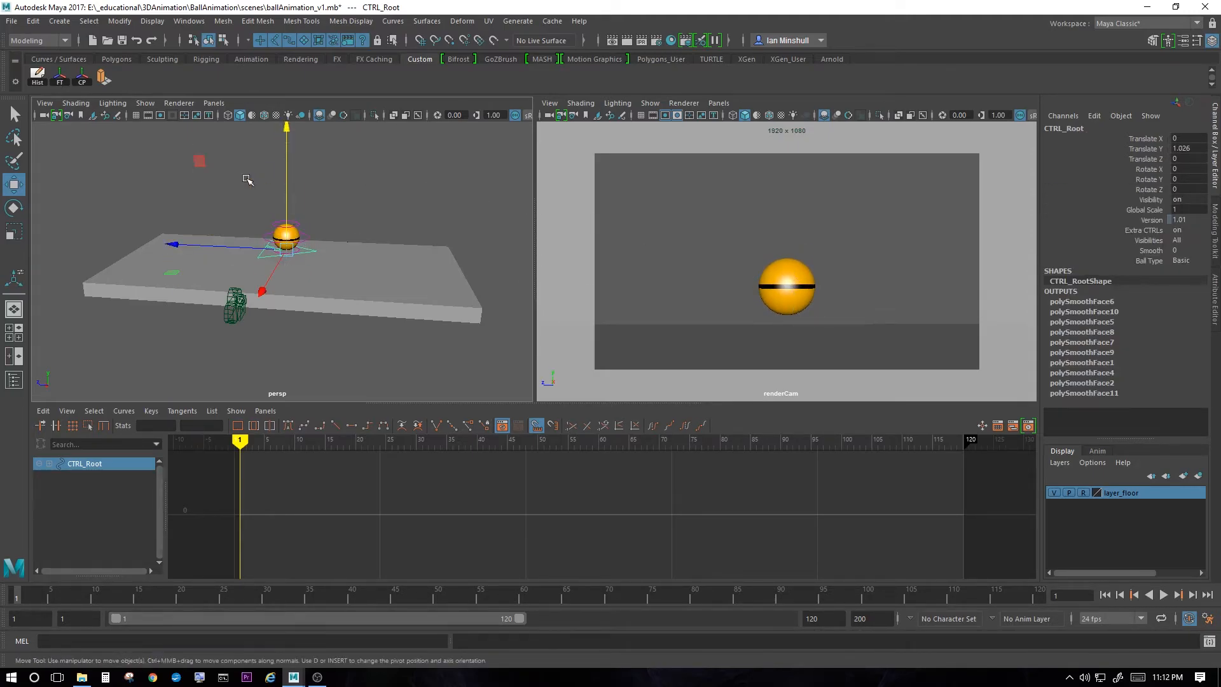
left_click_drag(210, 250, 159, 299, "alt")
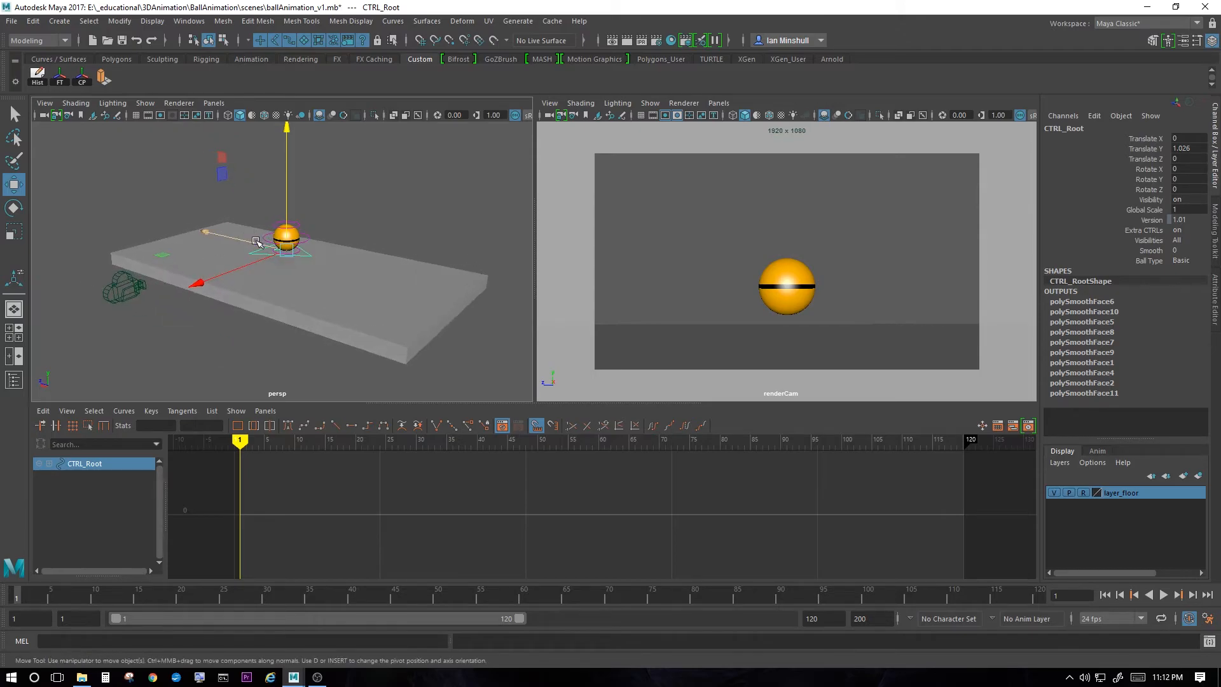
left_click_drag(224, 327, 268, 299, "alt")
mouse_move(287, 195)
left_mouse_down()
mouse_move(291, 210)
mouse_move(290, 156)
mouse_move(292, 206)
mouse_move(287, 160)
mouse_move(270, 210)
mouse_move(277, 180)
mouse_move(279, 196)
left_mouse_up()
key("ctrl+z")
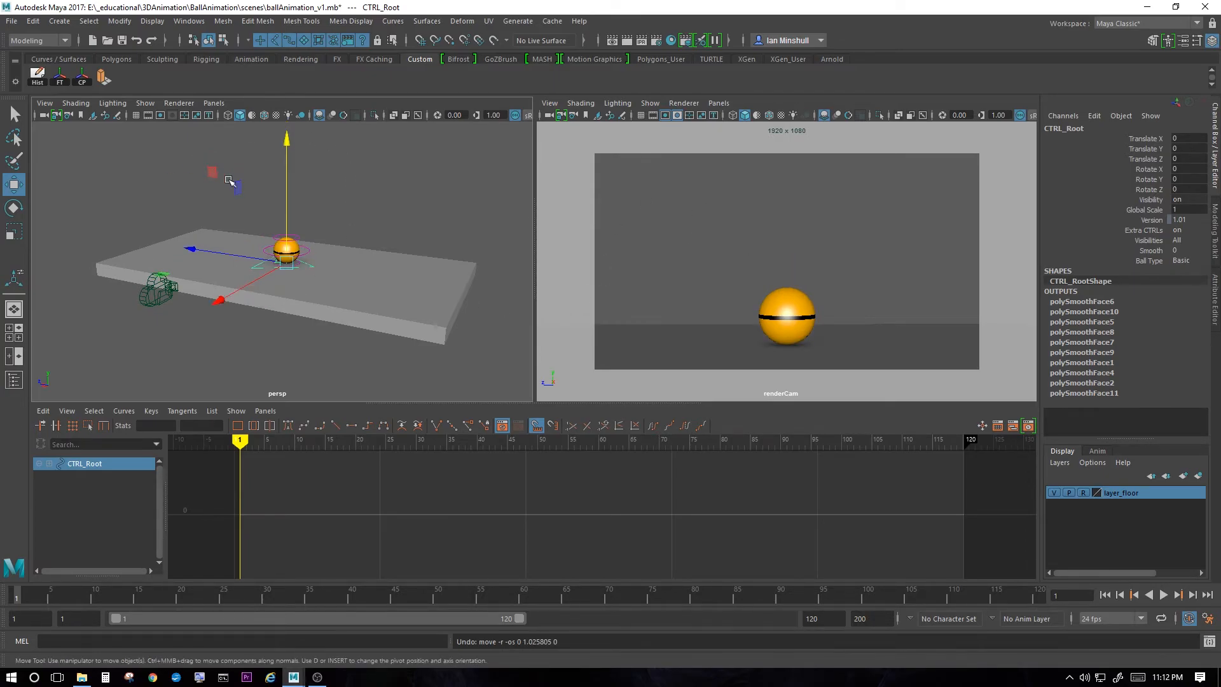
left_click_drag(221, 174, 336, 204, "alt")
Review the object types displayed in the renderCam view and deselect the ball control
left_click(642, 101)
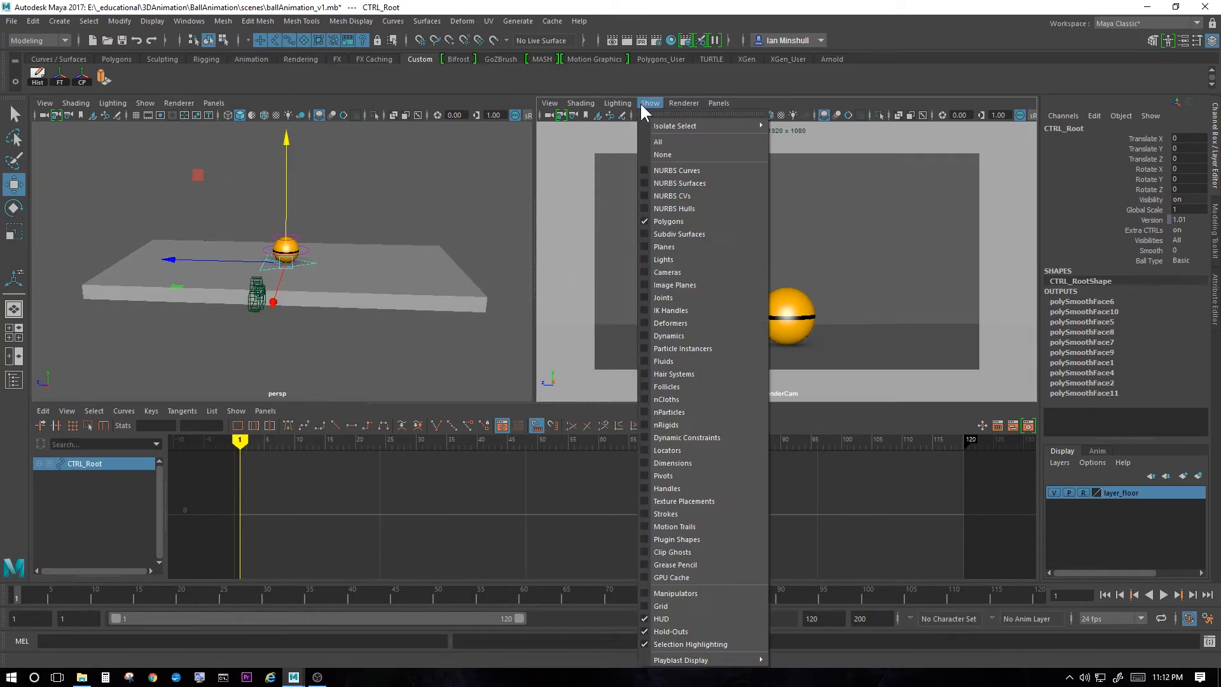
mouse_move(683, 102)
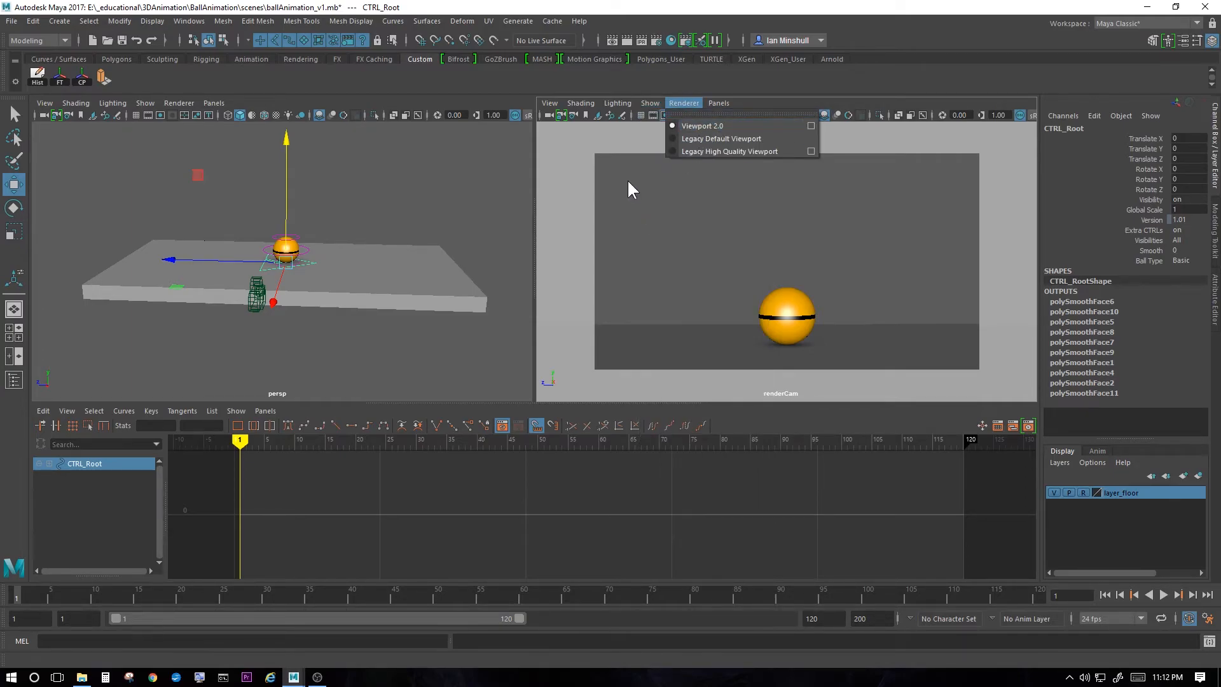
left_click(938, 147)
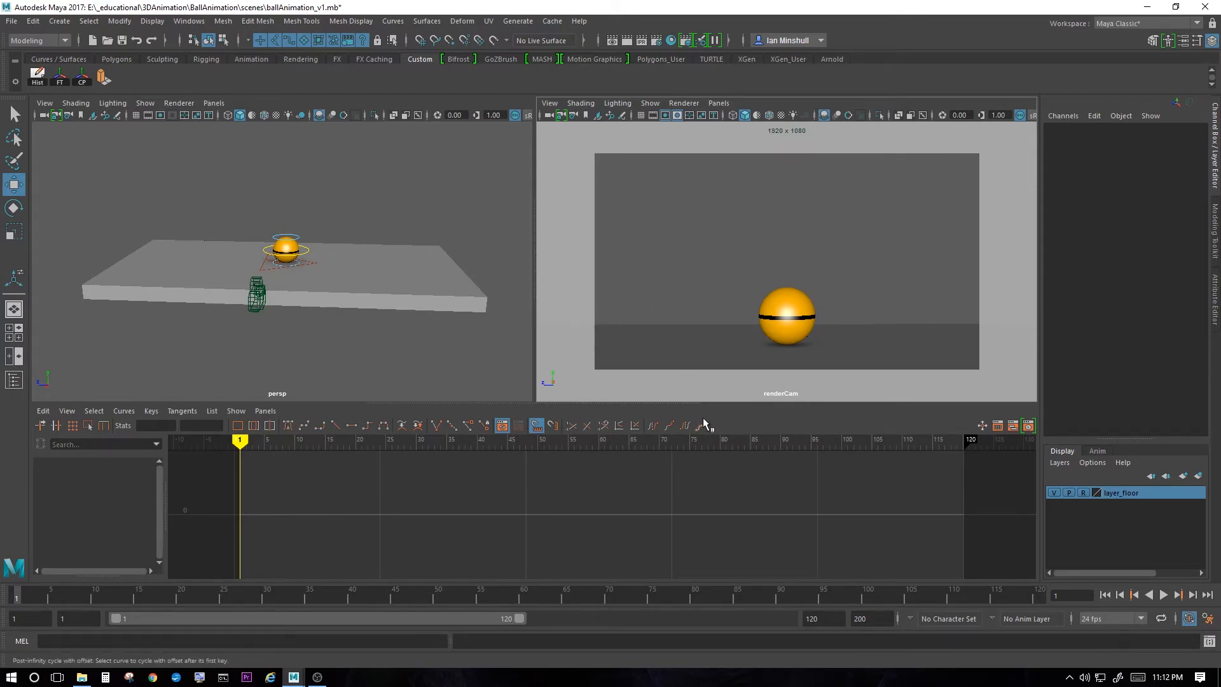
left_click(650, 103)
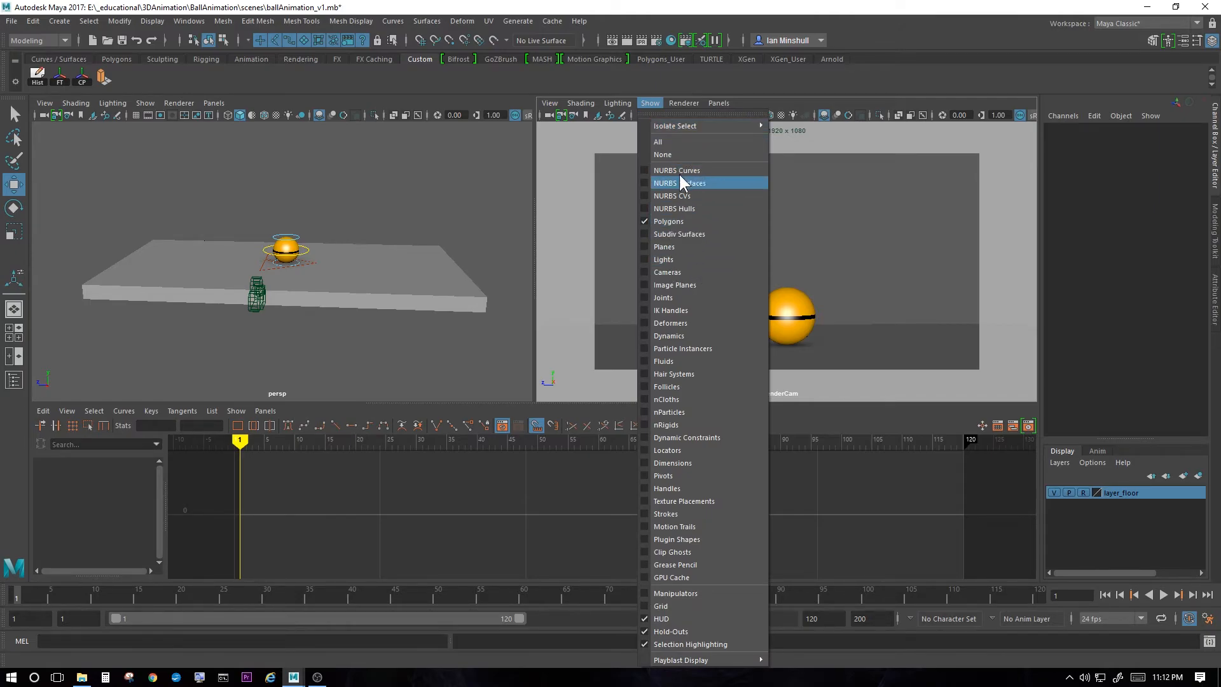
left_click(597, 295)
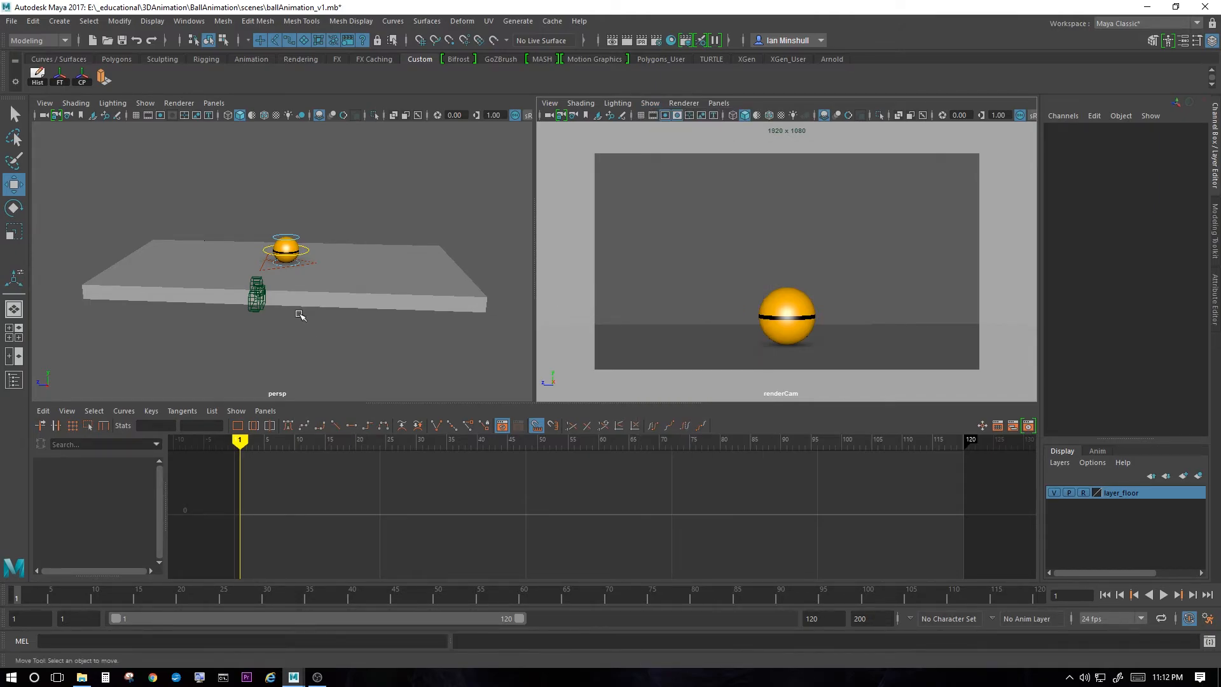
Save the current panel layout under the name Animation
right_click(15, 311)
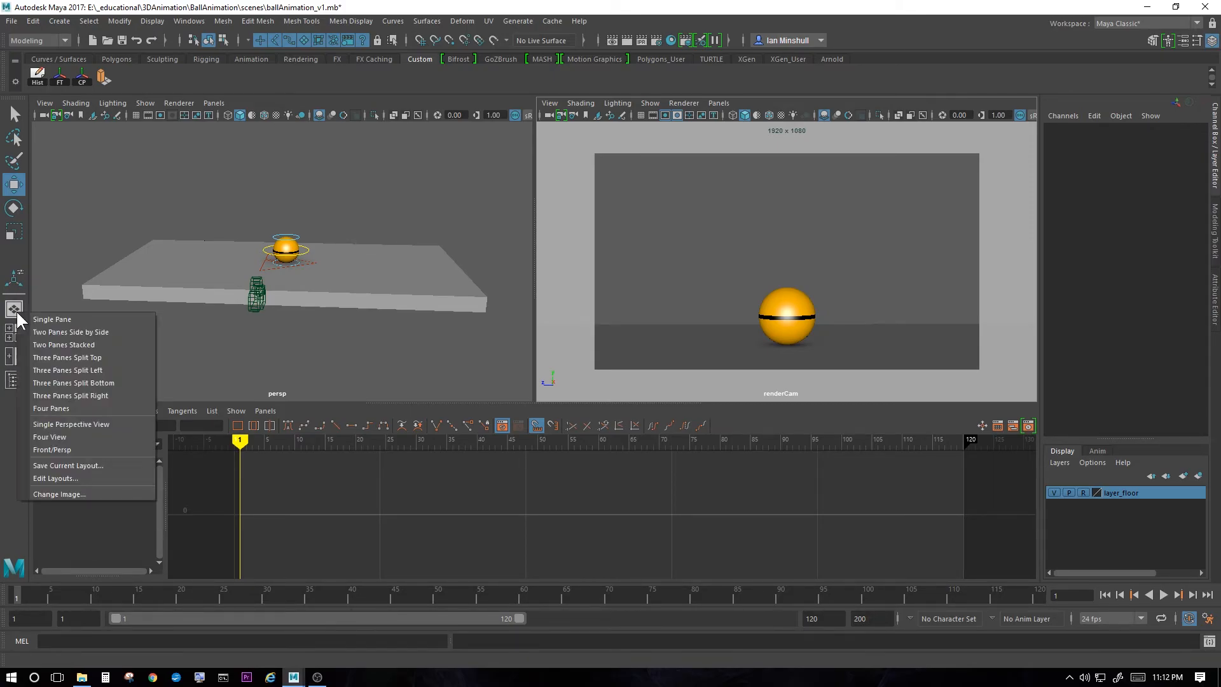
left_click(86, 464)
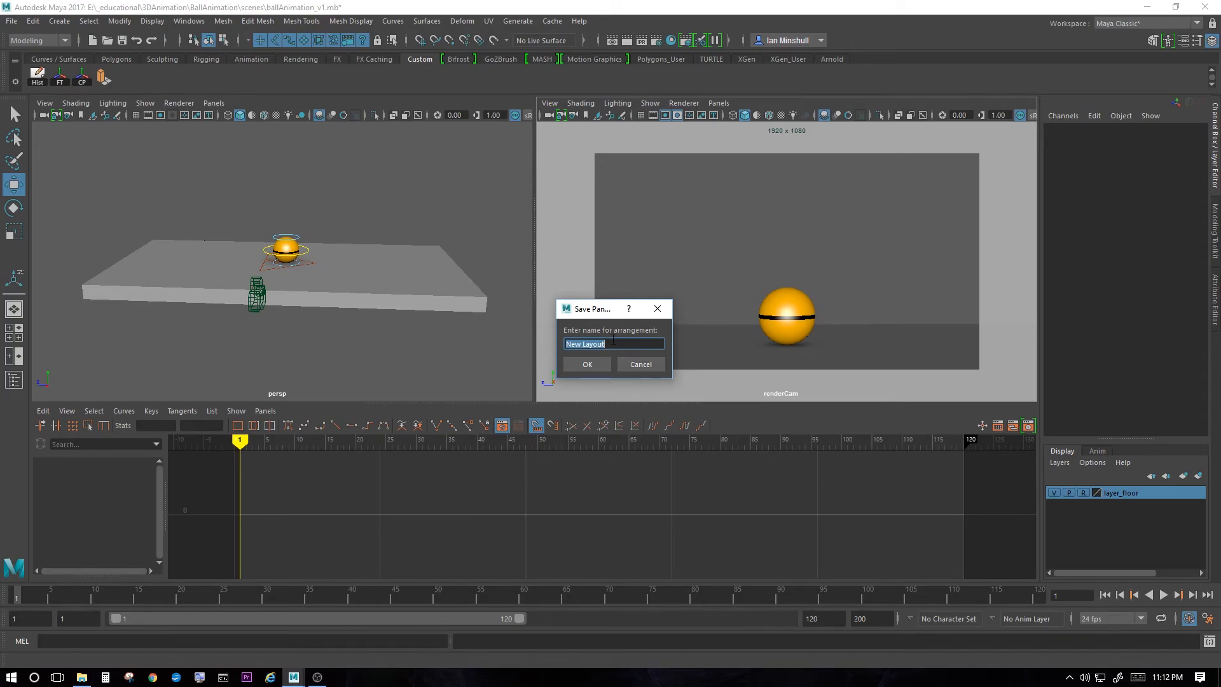
type("Animation")
left_click(594, 365)
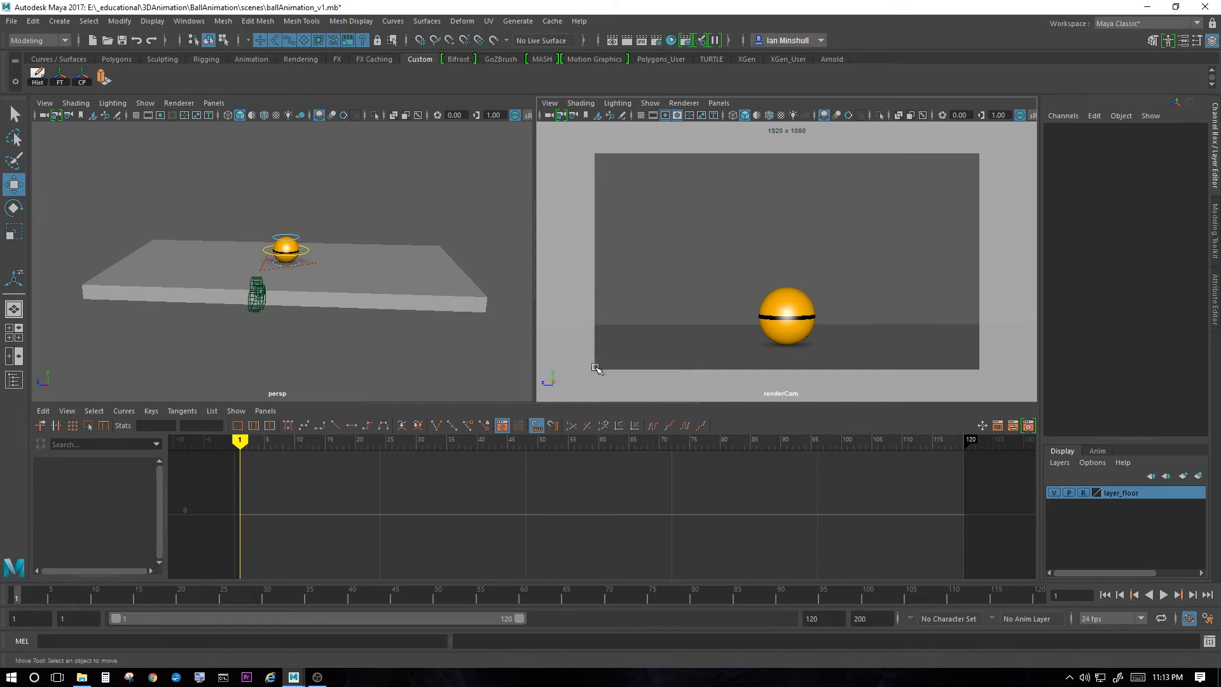
Try other panel layouts by switching to a single pane, showing the persp view in it, and expanding to four views
left_click(18, 309)
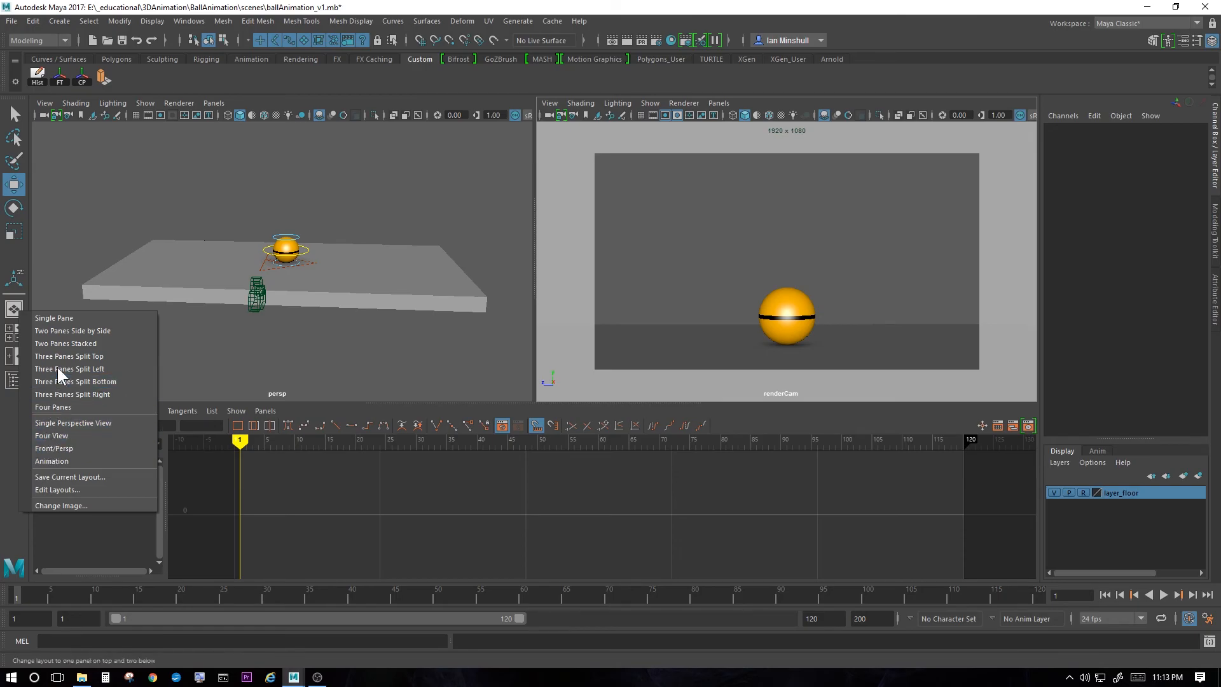
left_click(60, 318)
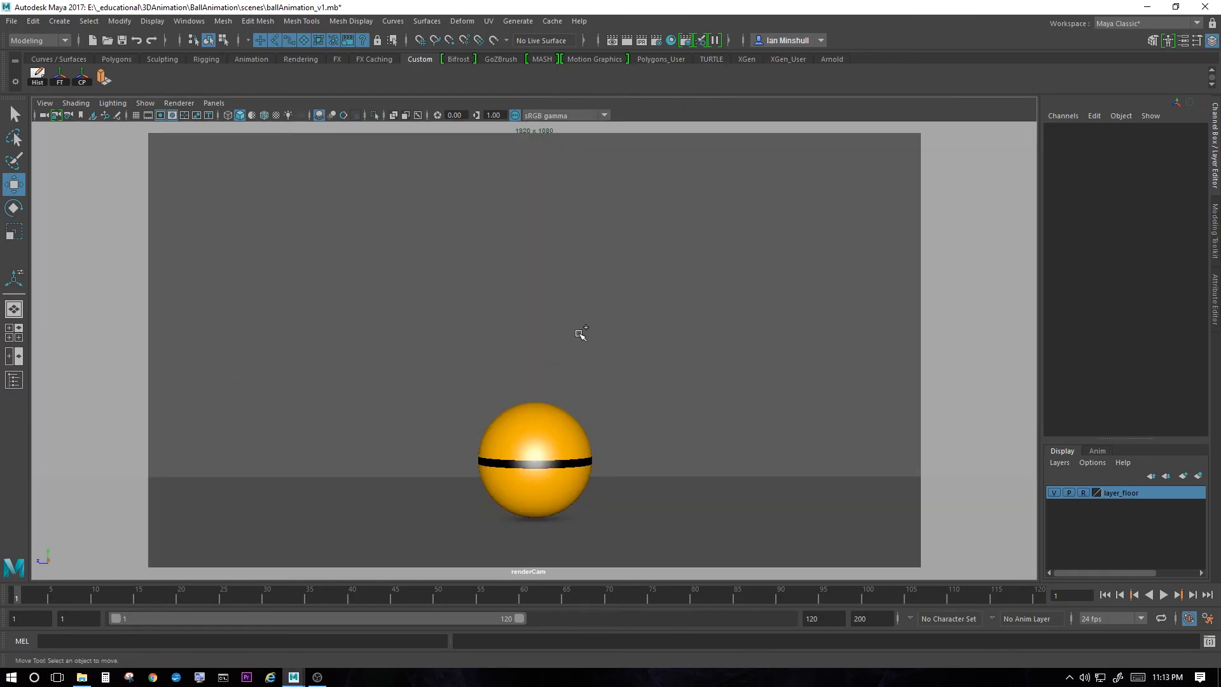
key("space")
left_click_drag(582, 273, 582, 236)
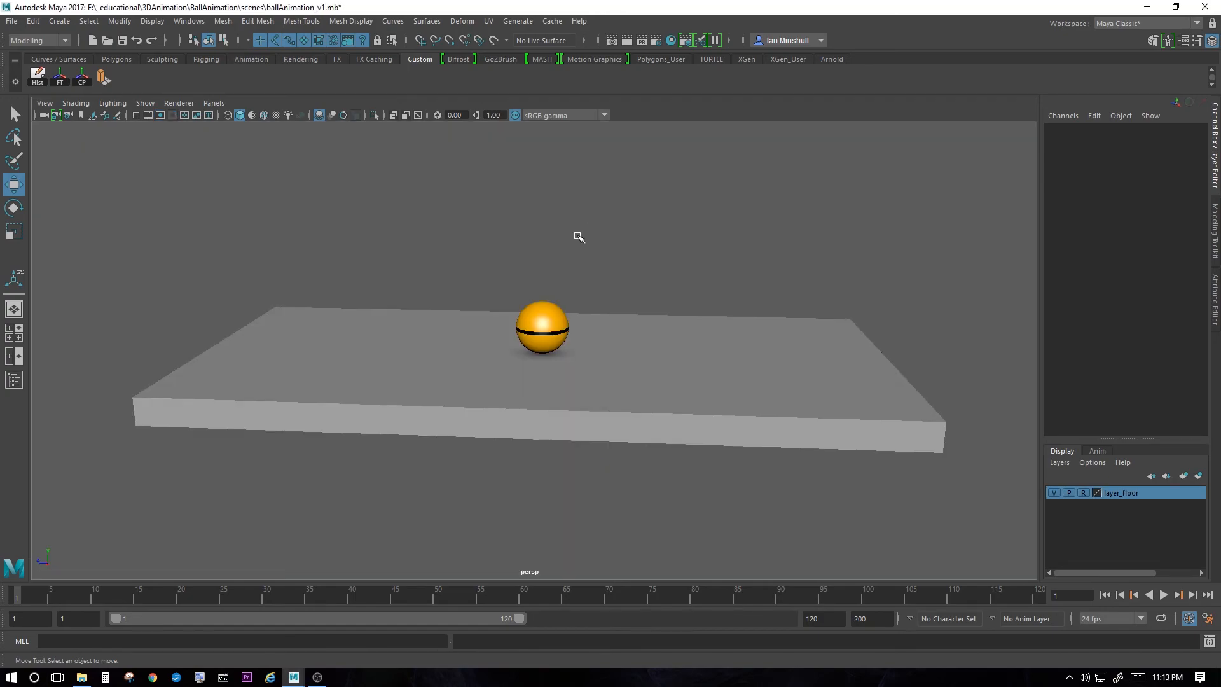
key("space")
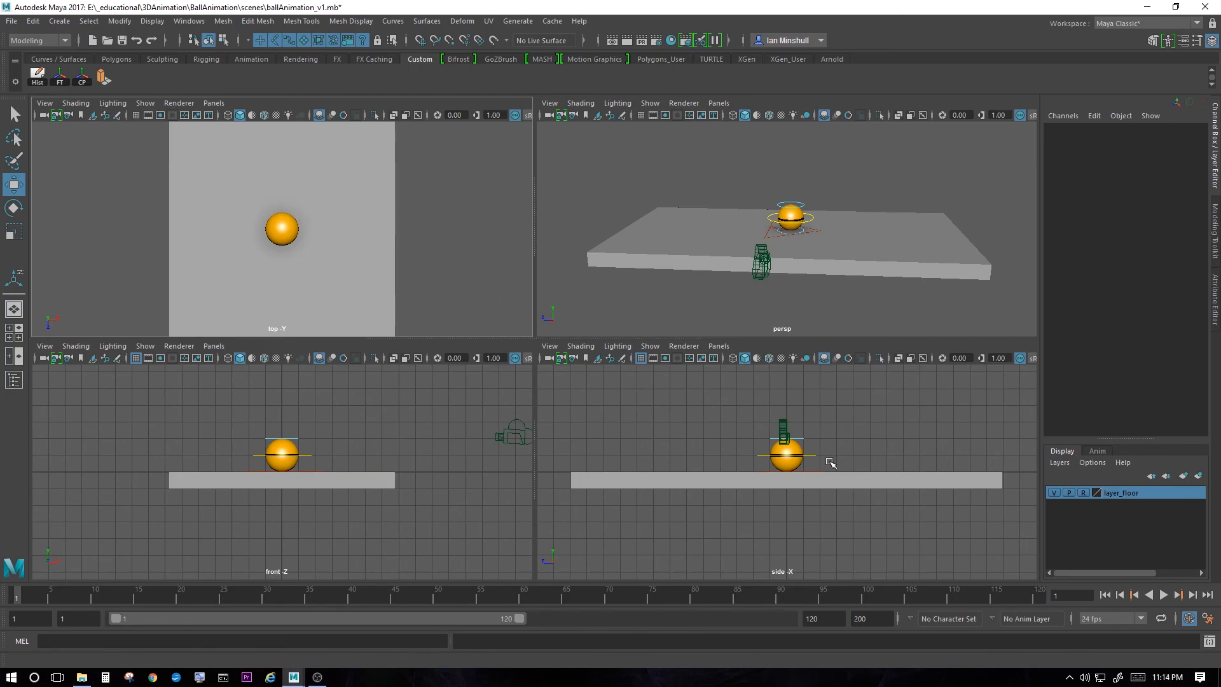
Restore the saved Animation panel layout with the persp and renderCam views above the Graph Editor
right_click(13, 308)
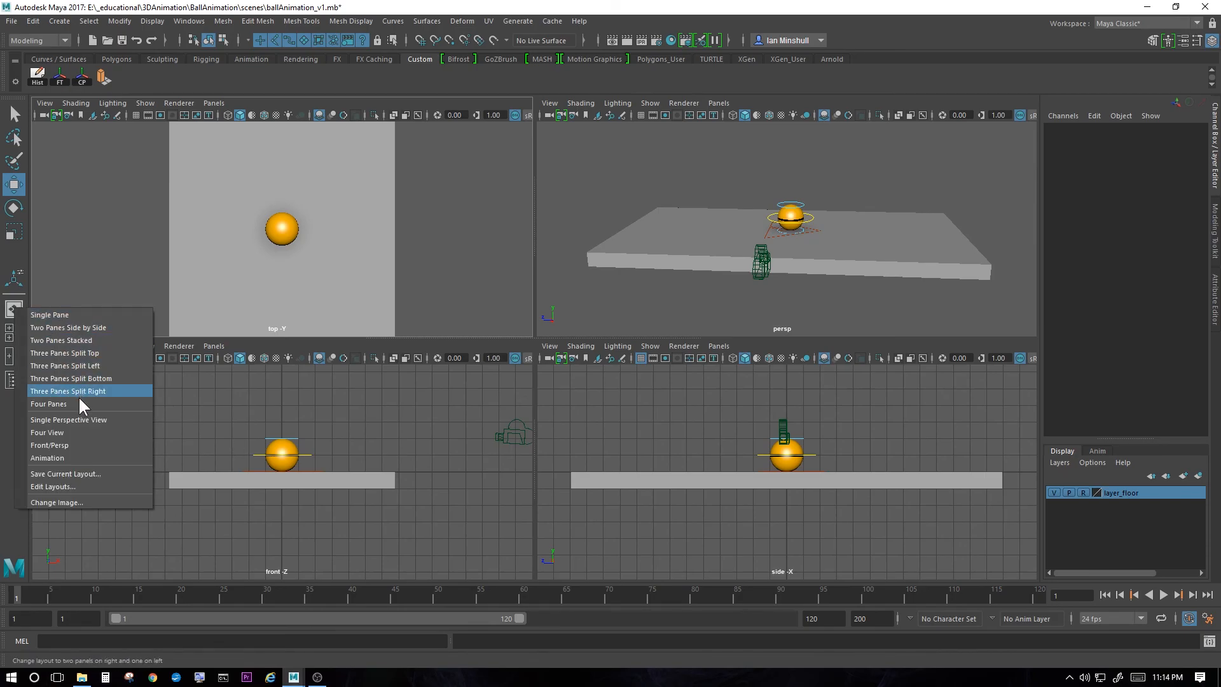
left_click(74, 457)
left_click_drag(242, 319, 311, 212, "alt")
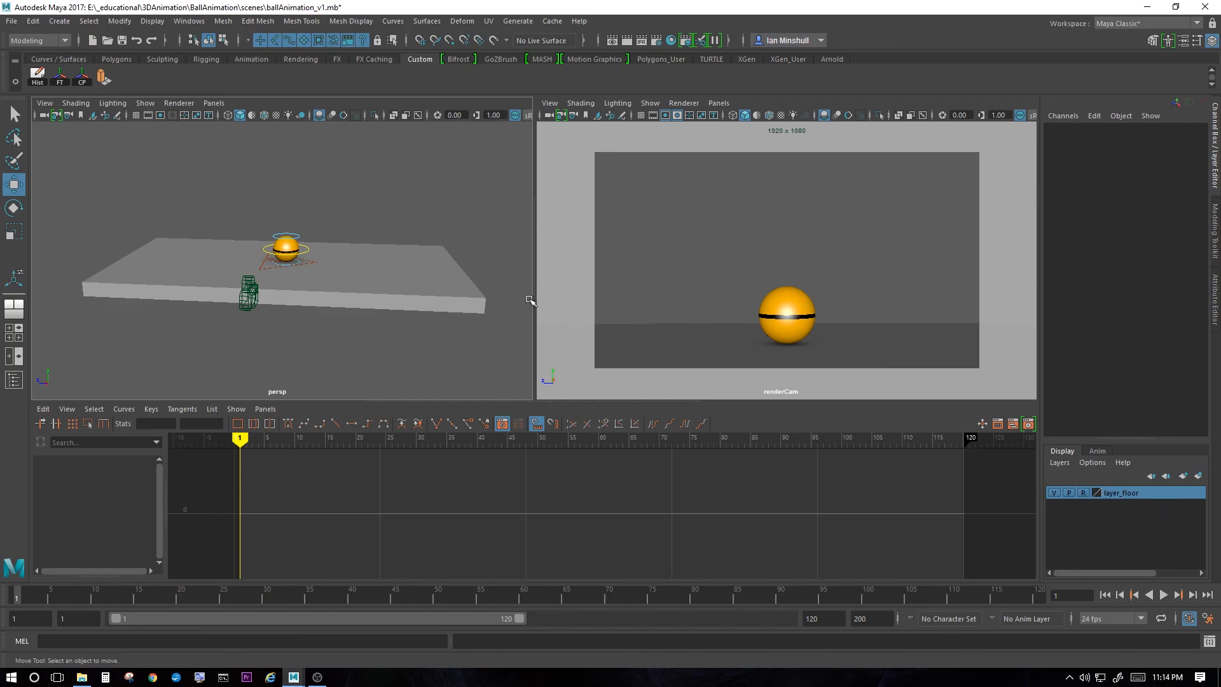
middle_click_drag(332, 215, 328, 247, "alt")
left_click_drag(329, 247, 388, 253, "alt")
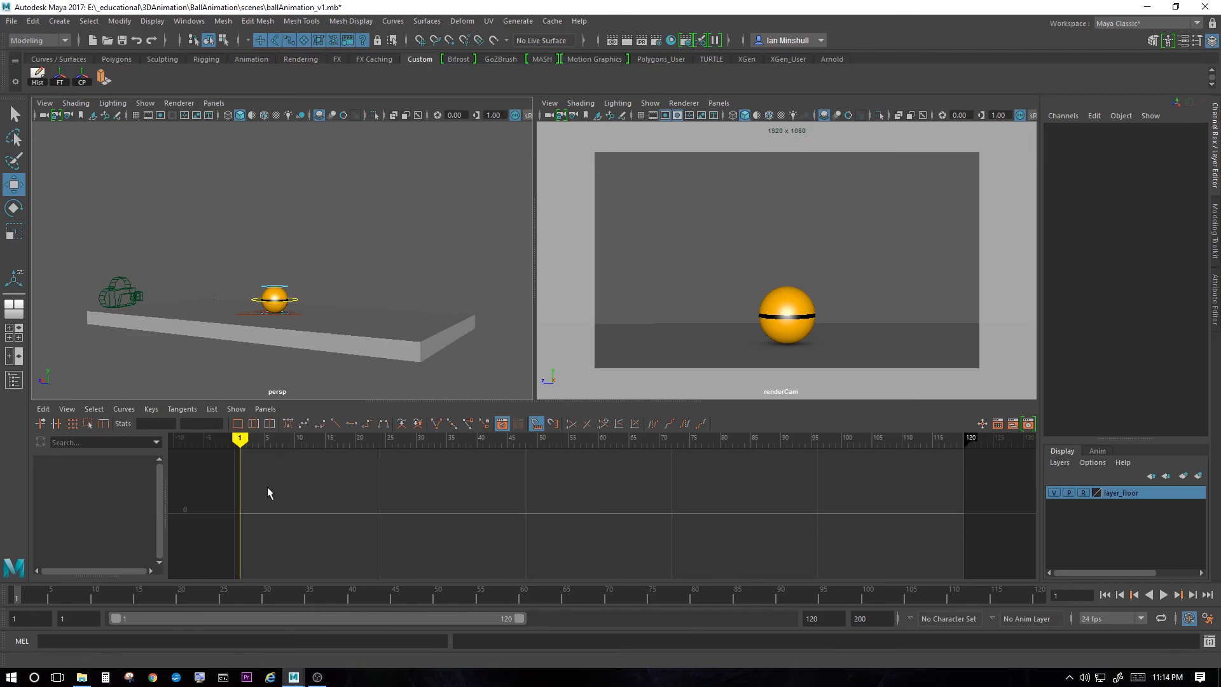
Save the ballAnimation_v1.mb scene under its existing name
left_click(9, 23)
left_click(39, 70)
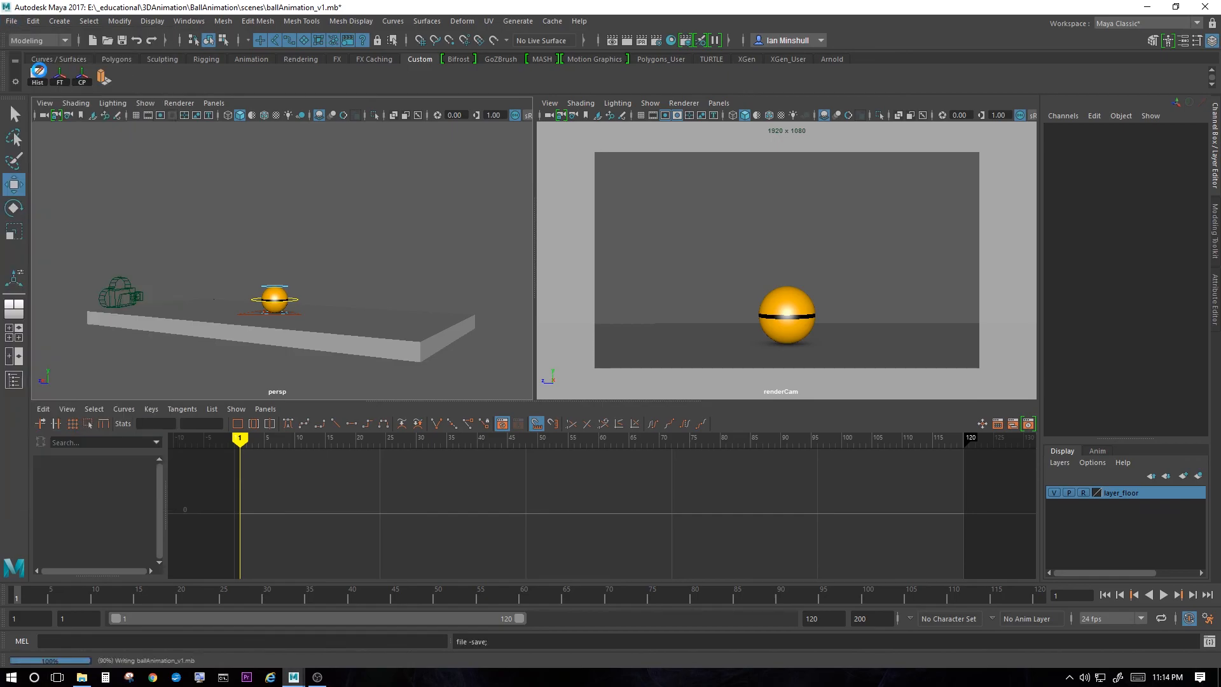